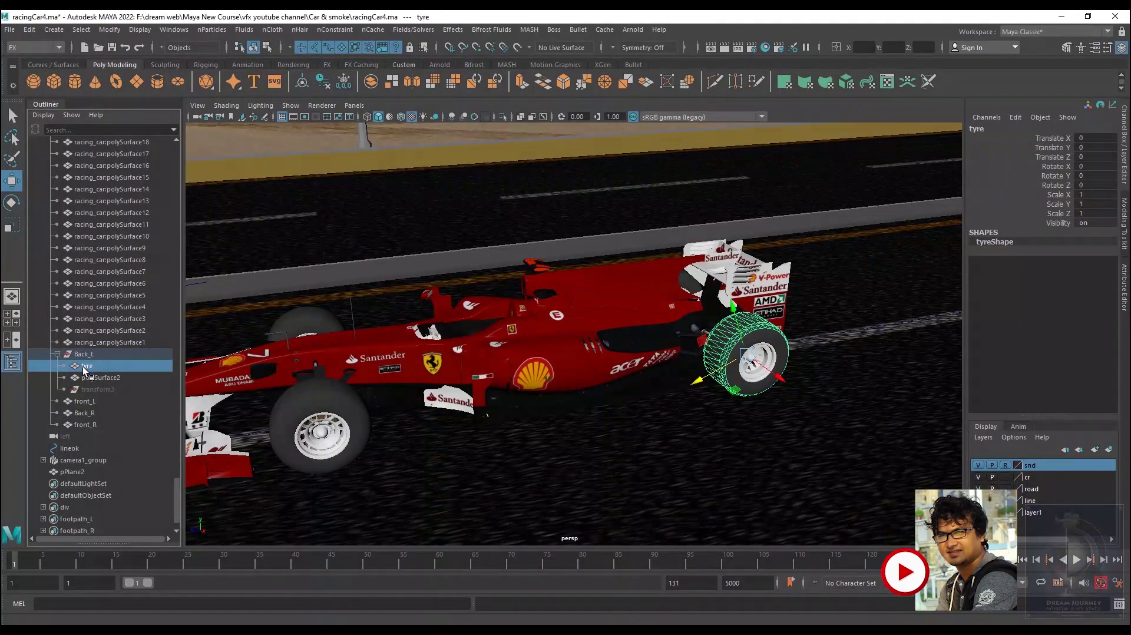
Select the car's rear tyre and keep the FX menu set active
click(472, 471)
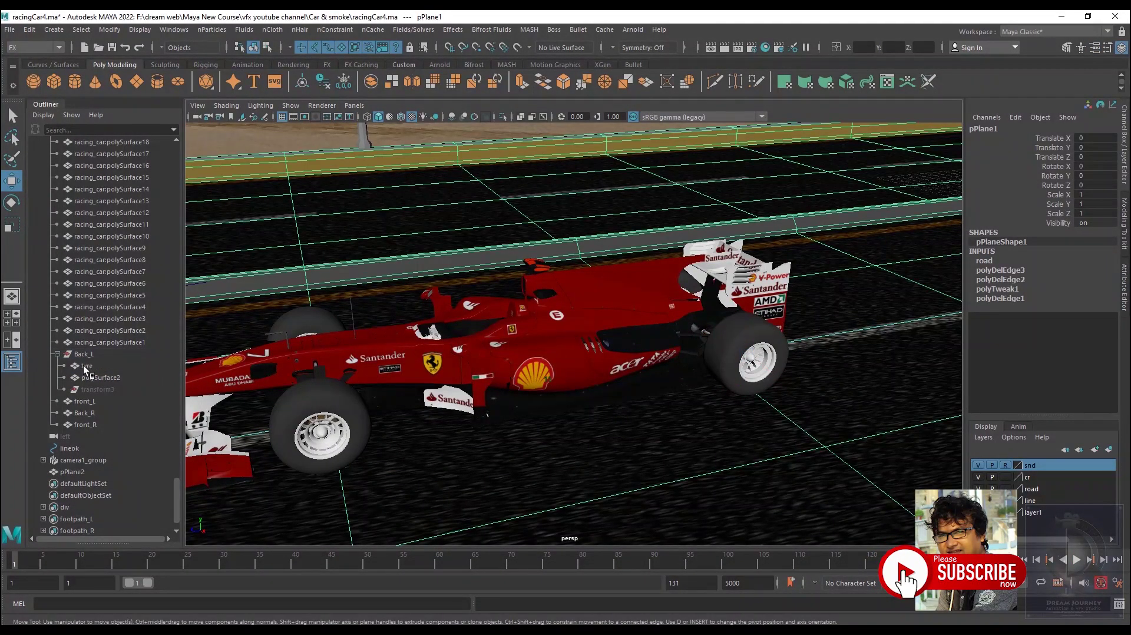
click(87, 365)
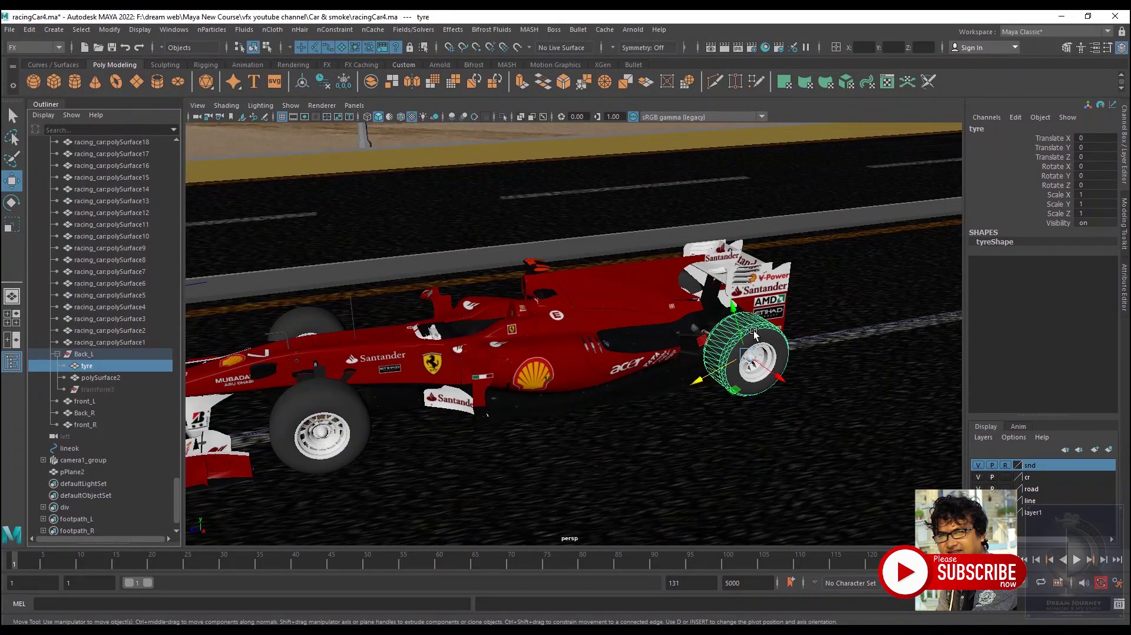
click(36, 47)
click(20, 97)
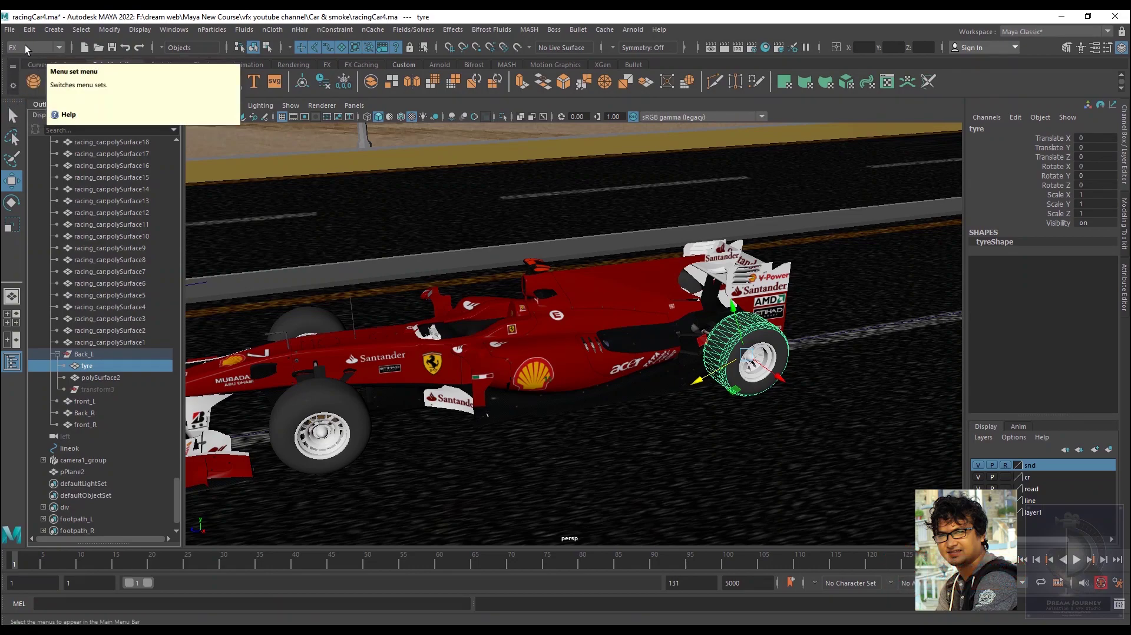
Create a 3D fluid container from reset default options with Add Emitter turned off
click(250, 30)
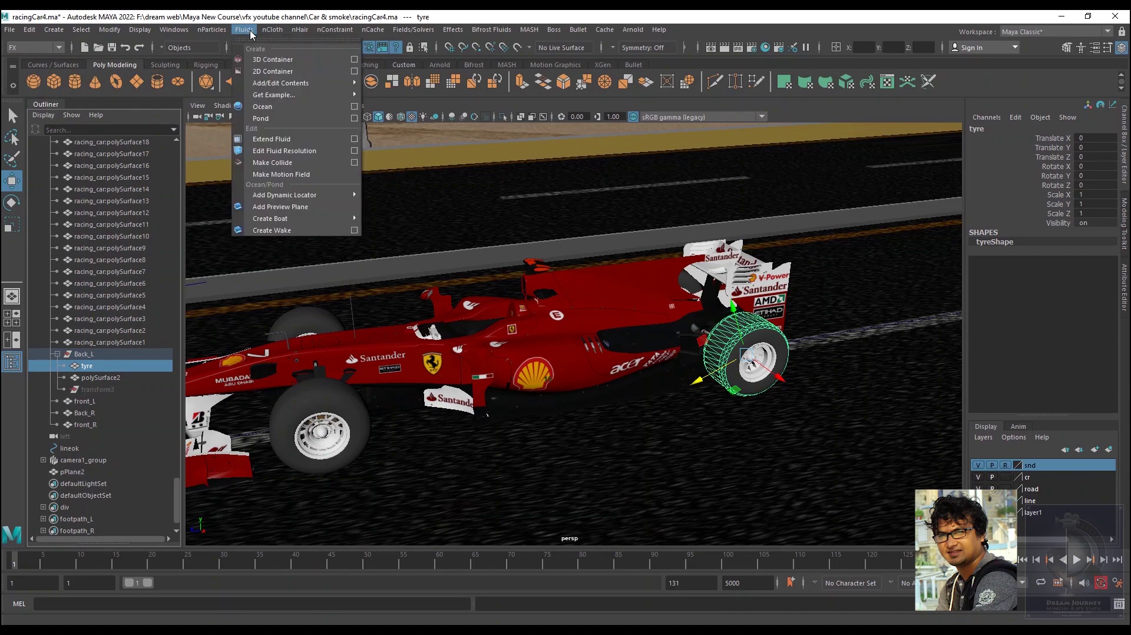
click(355, 59)
click(651, 176)
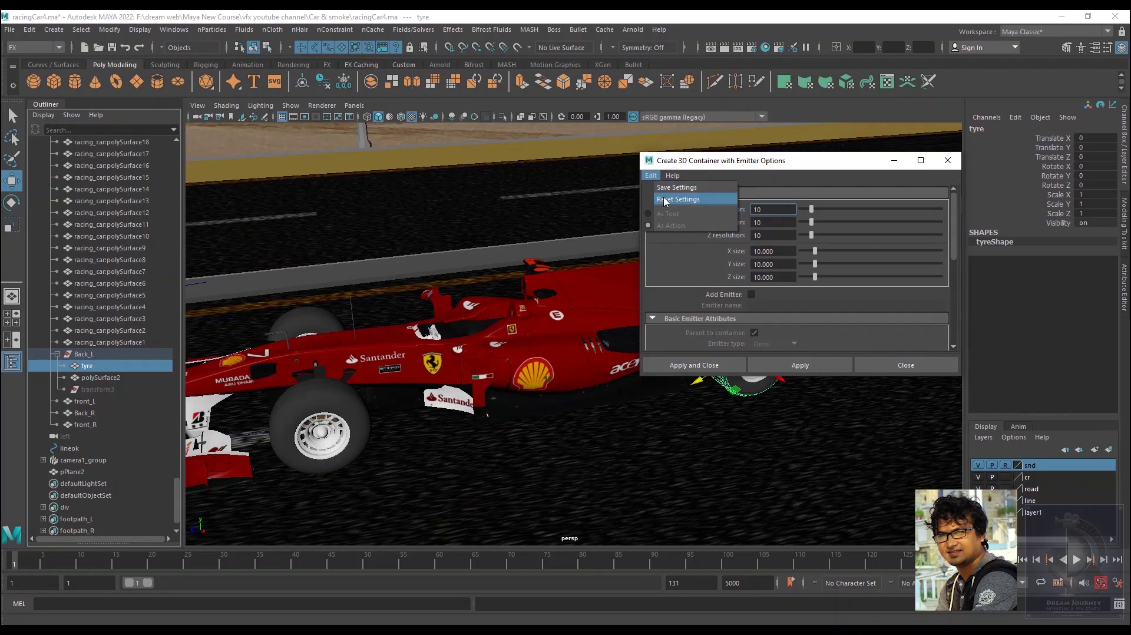
click(666, 200)
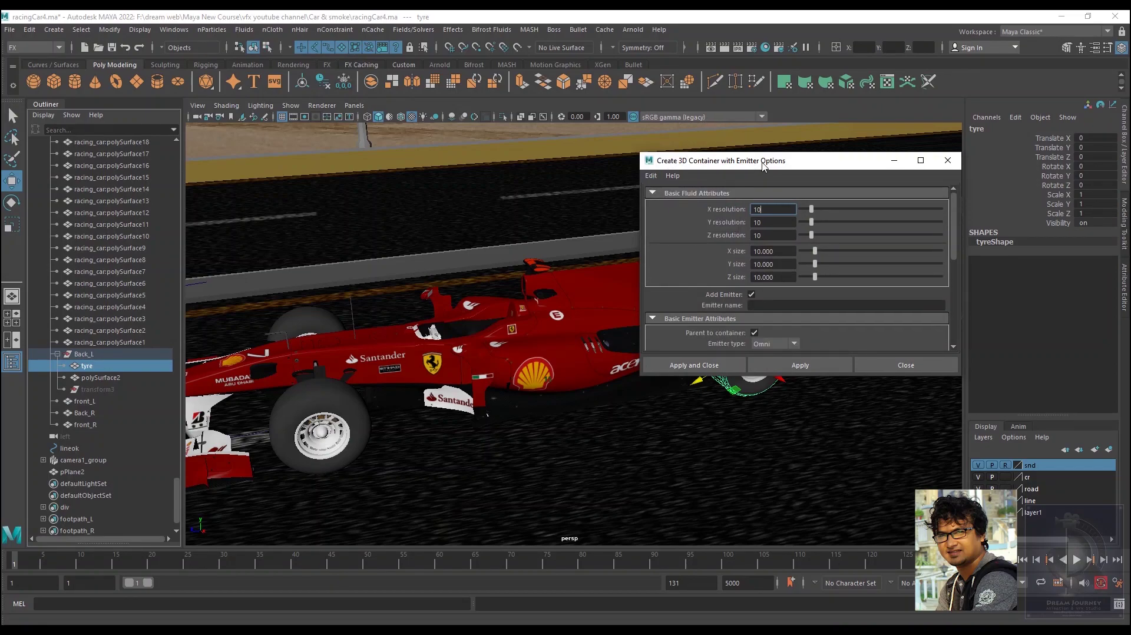
drag(762, 165, 760, 131)
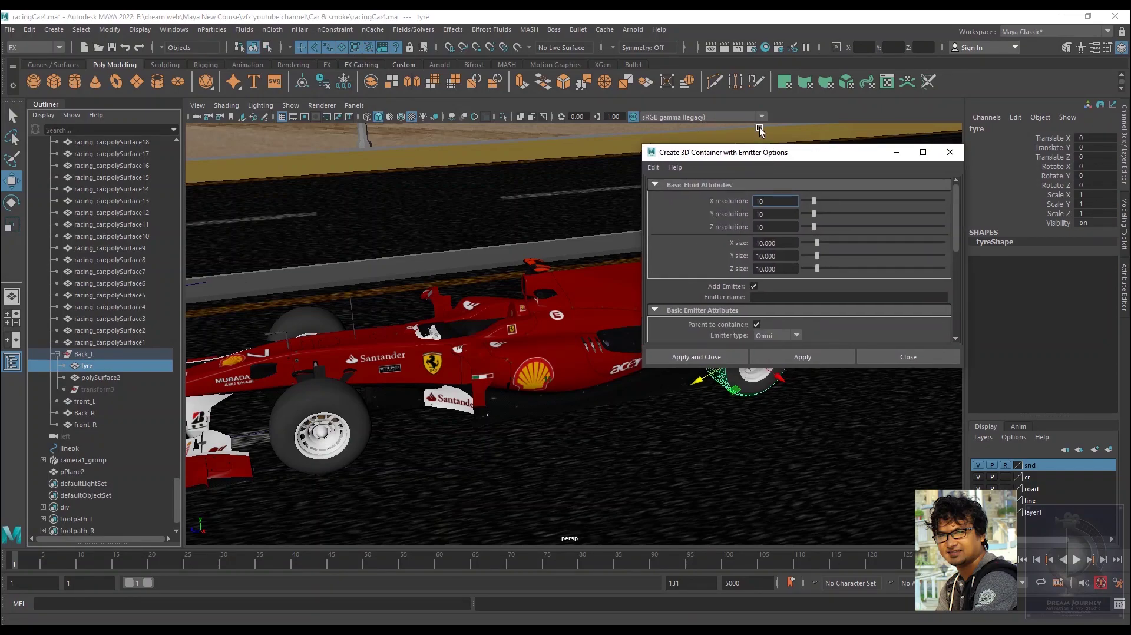
click(754, 286)
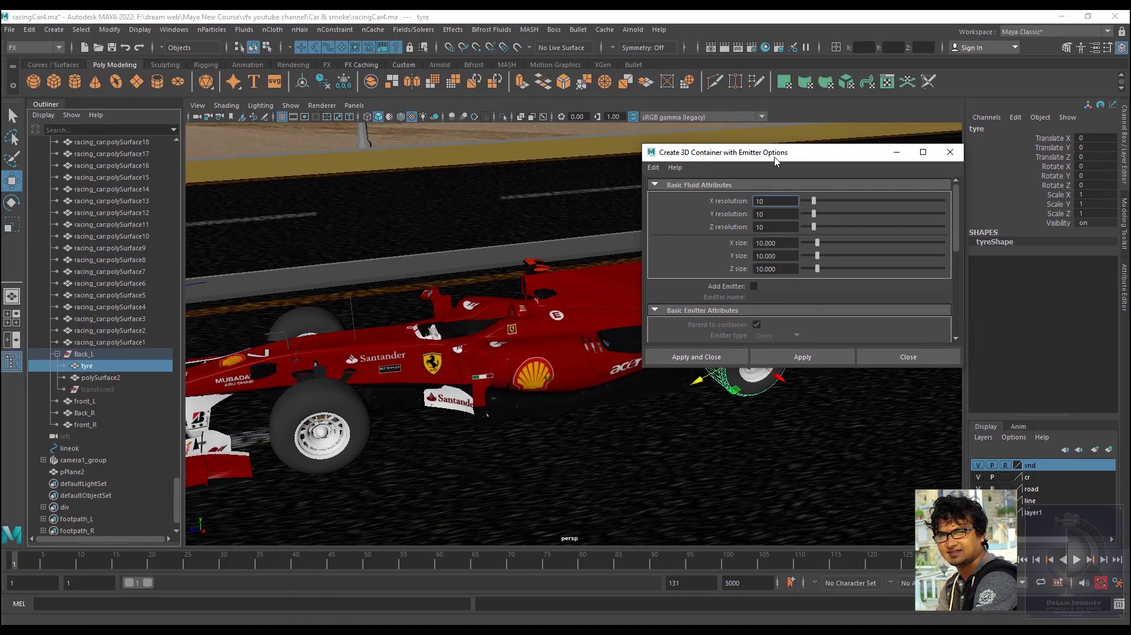
drag(775, 159, 827, 181)
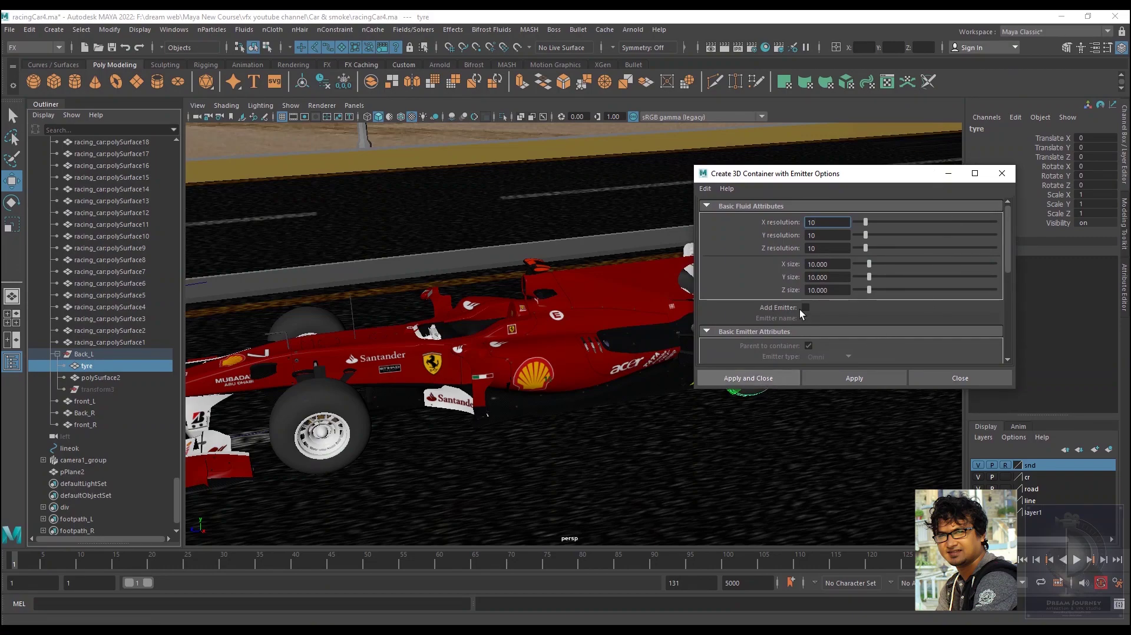
drag(801, 172, 863, 145)
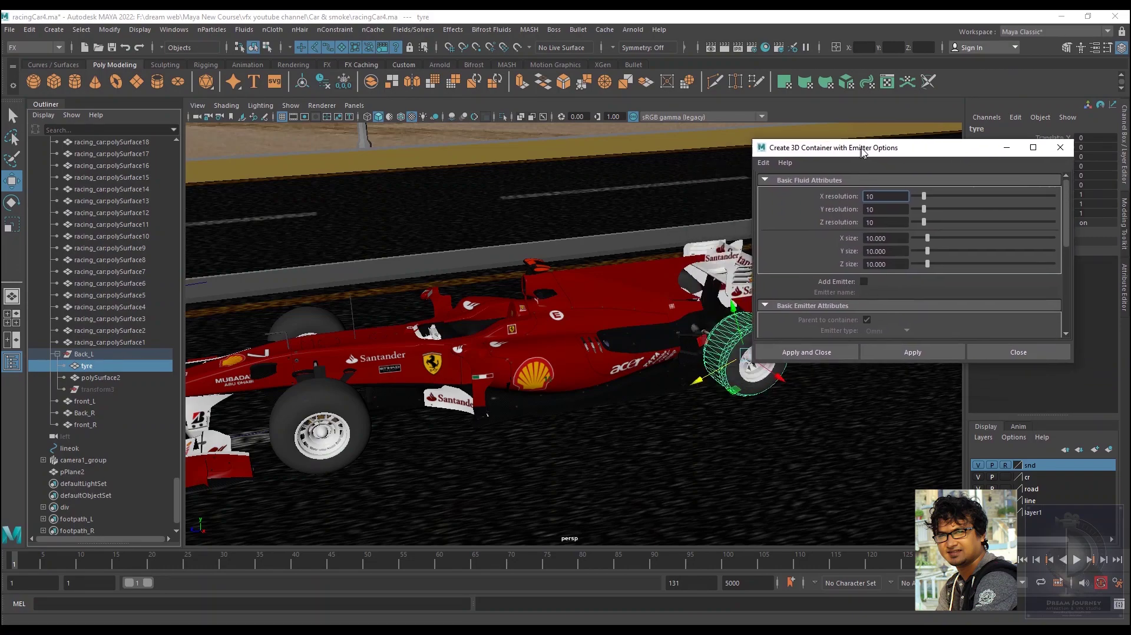
click(818, 351)
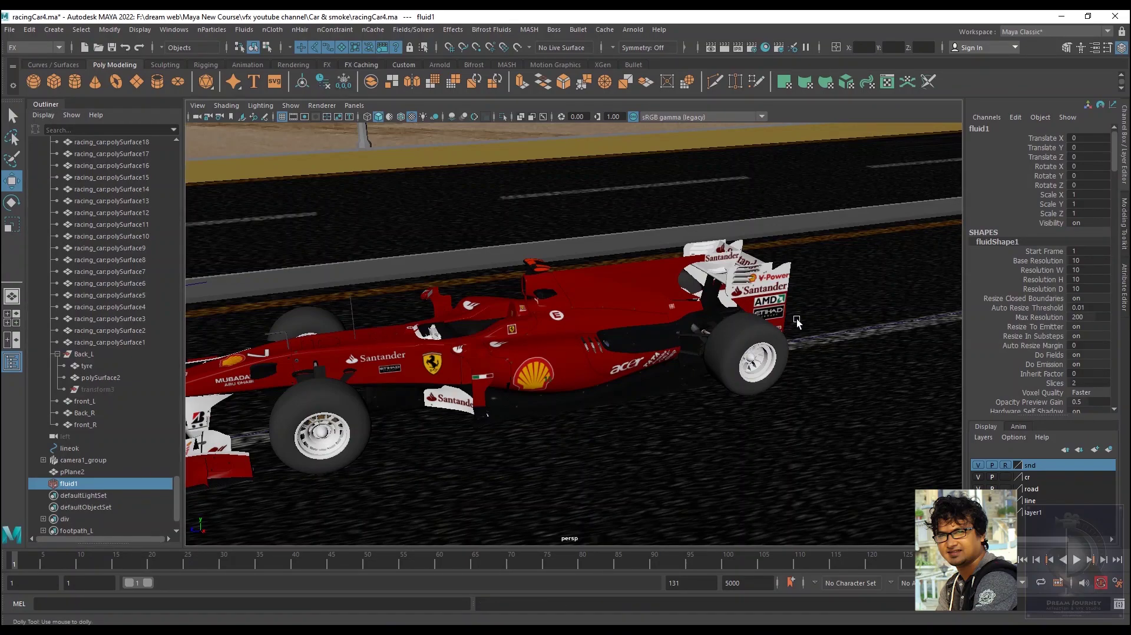
Move the fluid container along the road and sideways until it sits over the car
scroll(735, 313, down, 3)
mouse_move(734, 313)
alt+middle_down()
mouse_move(697, 342)
mouse_move(507, 354)
alt+middle_up()
mouse_move(943, 282)
mouse_down()
mouse_move(453, 360)
mouse_move(705, 370)
mouse_move(619, 367)
mouse_up()
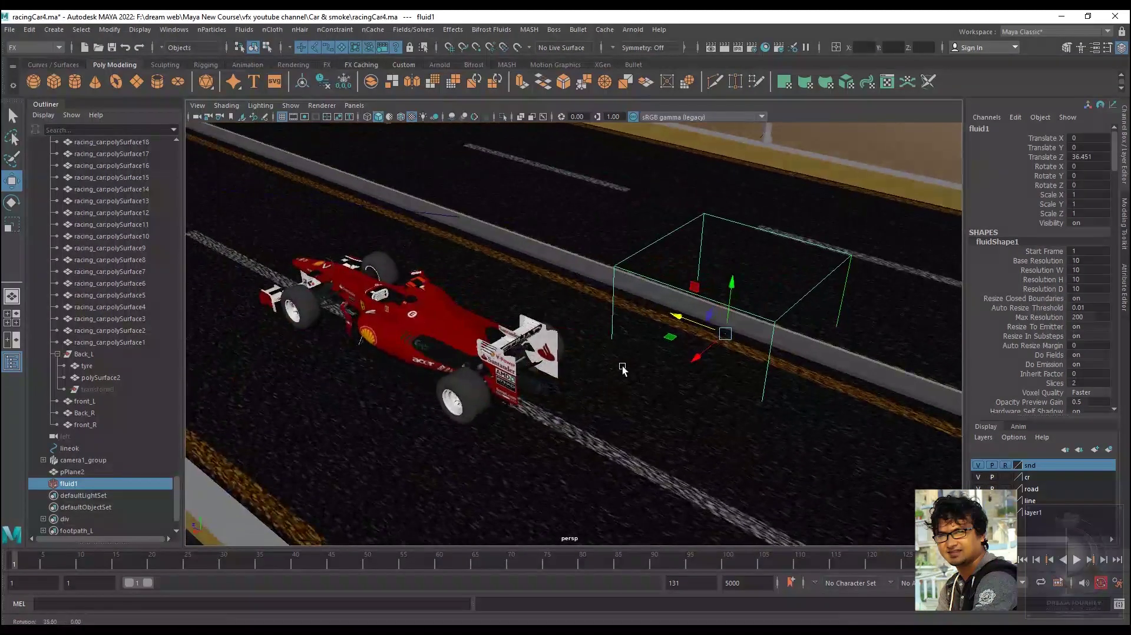
mouse_move(699, 362)
mouse_down()
mouse_move(568, 462)
mouse_move(500, 403)
mouse_up()
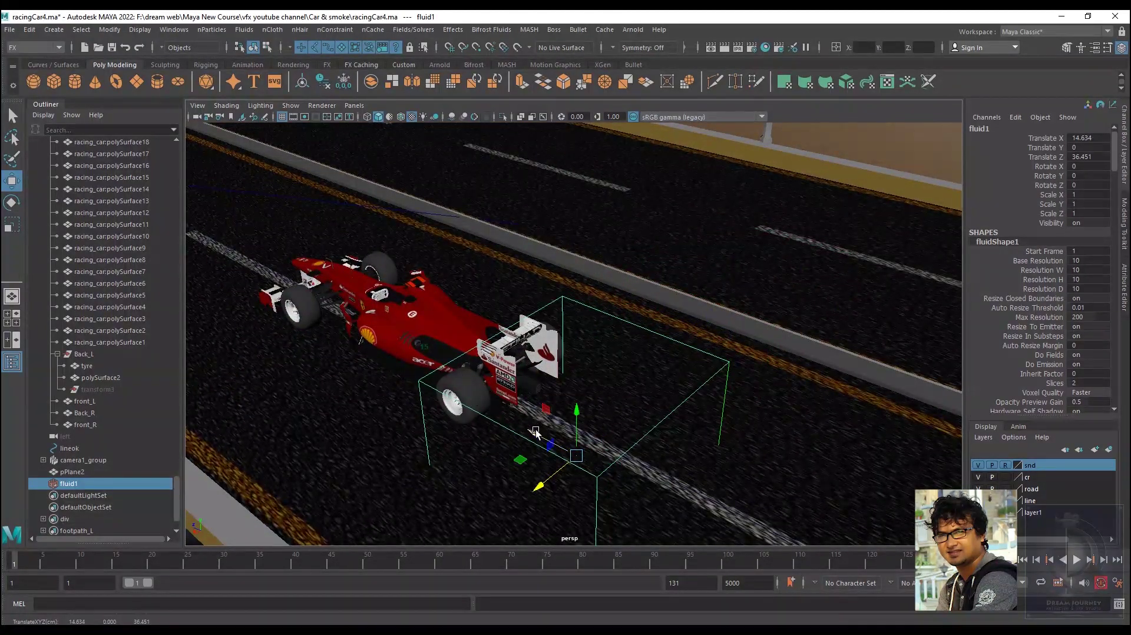
middle_drag(500, 402, 516, 407)
Centre the container on the rear tyre and raise it to 15.98, 5.051, 42.975
mouse_move(515, 407)
alt+mouse_down()
mouse_move(662, 396)
mouse_move(643, 400)
mouse_move(676, 383)
mouse_move(664, 364)
alt+mouse_up()
mouse_move(620, 333)
mouse_down()
mouse_move(648, 330)
mouse_move(596, 366)
mouse_move(565, 354)
mouse_up()
drag(460, 376, 417, 378)
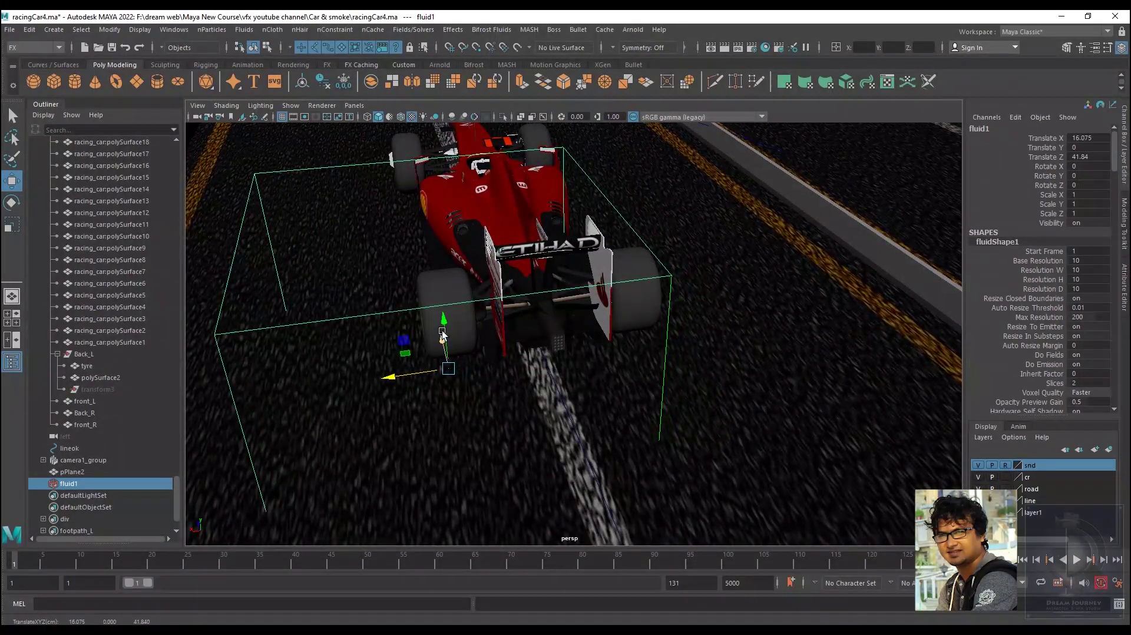
mouse_move(445, 324)
alt+mouse_down()
mouse_move(442, 174)
mouse_move(617, 344)
mouse_move(561, 356)
mouse_move(596, 343)
mouse_move(579, 365)
mouse_move(466, 278)
alt+mouse_up()
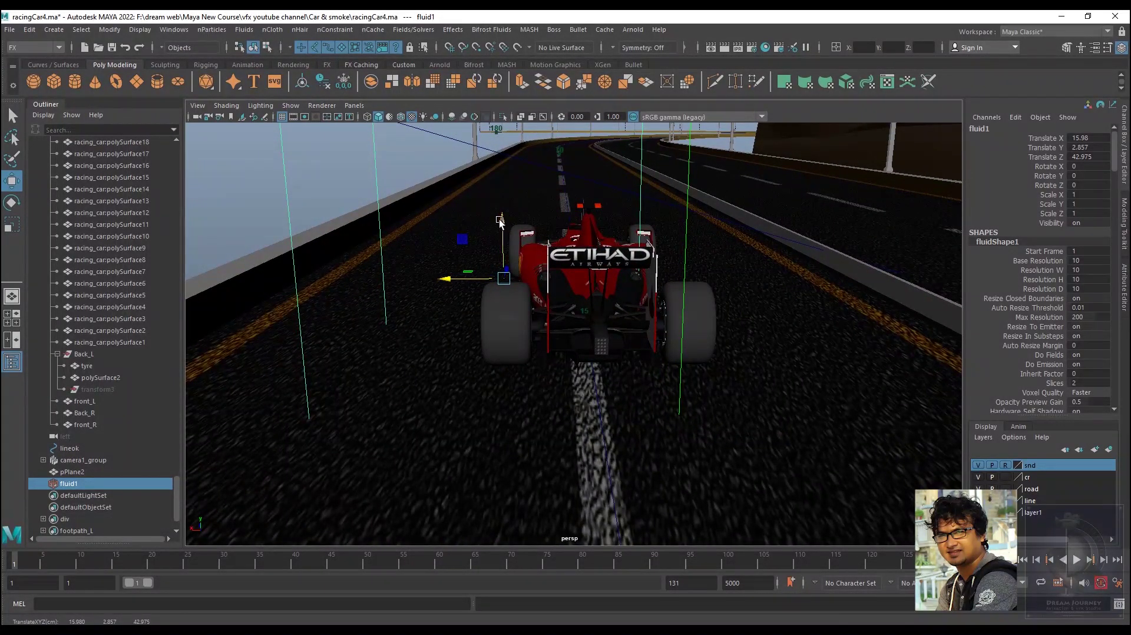
mouse_move(499, 220)
mouse_down()
mouse_move(498, 138)
mouse_move(495, 156)
mouse_move(602, 336)
mouse_move(607, 304)
mouse_move(651, 366)
mouse_move(705, 357)
mouse_move(705, 366)
mouse_up()
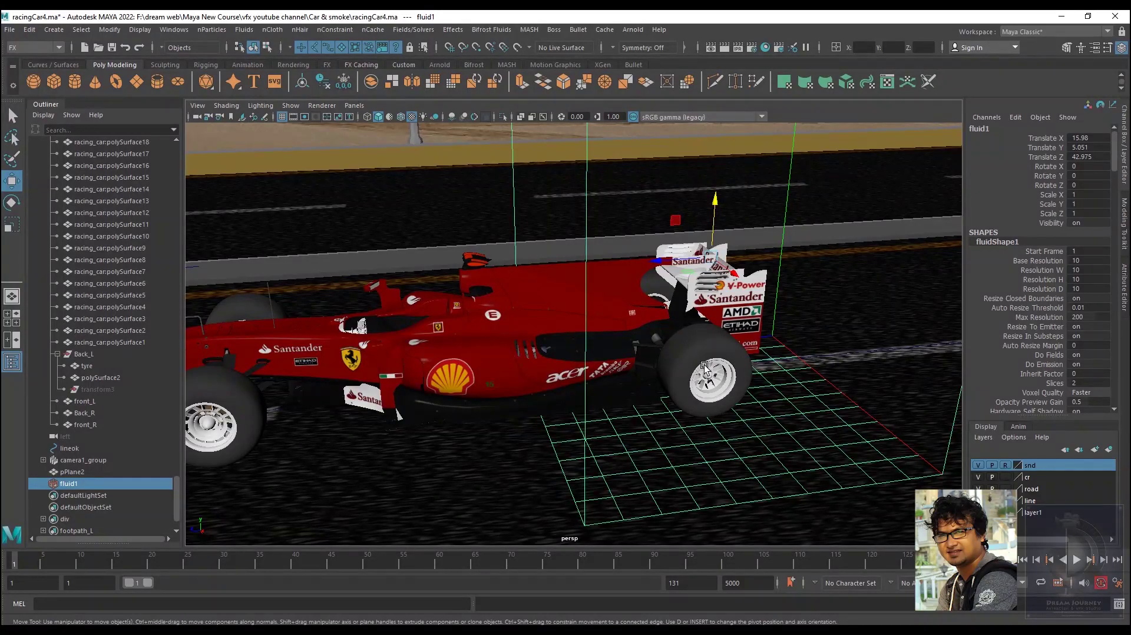
With fluid1 and the rear tyre selected, add a Surface-type emitter from the tyre
click(74, 473)
click(76, 484)
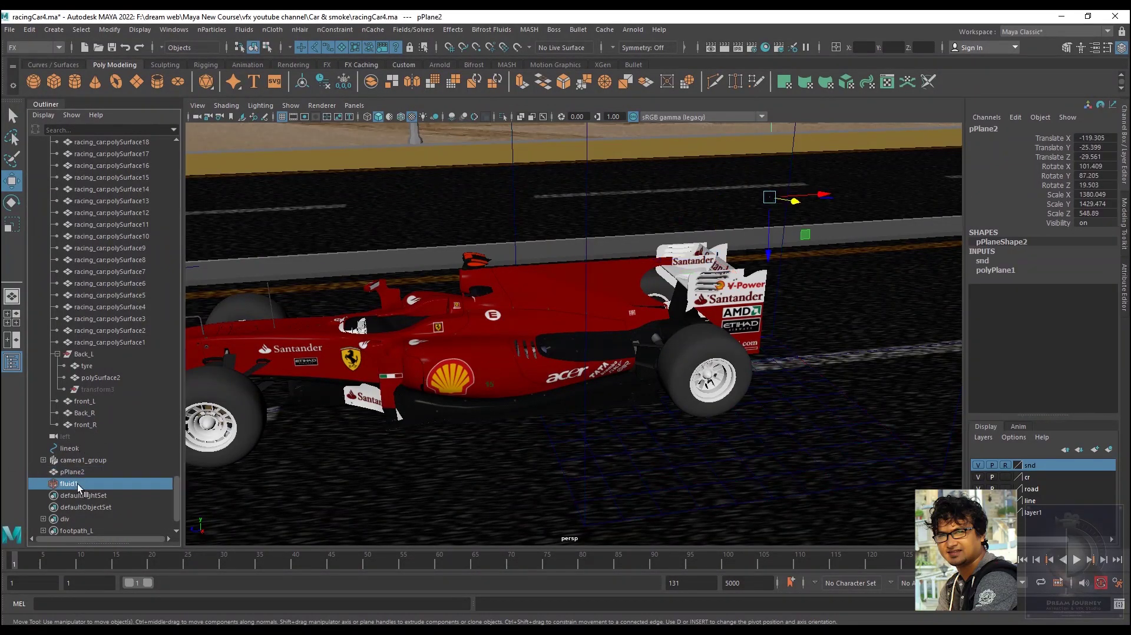
ctrl+click(86, 366)
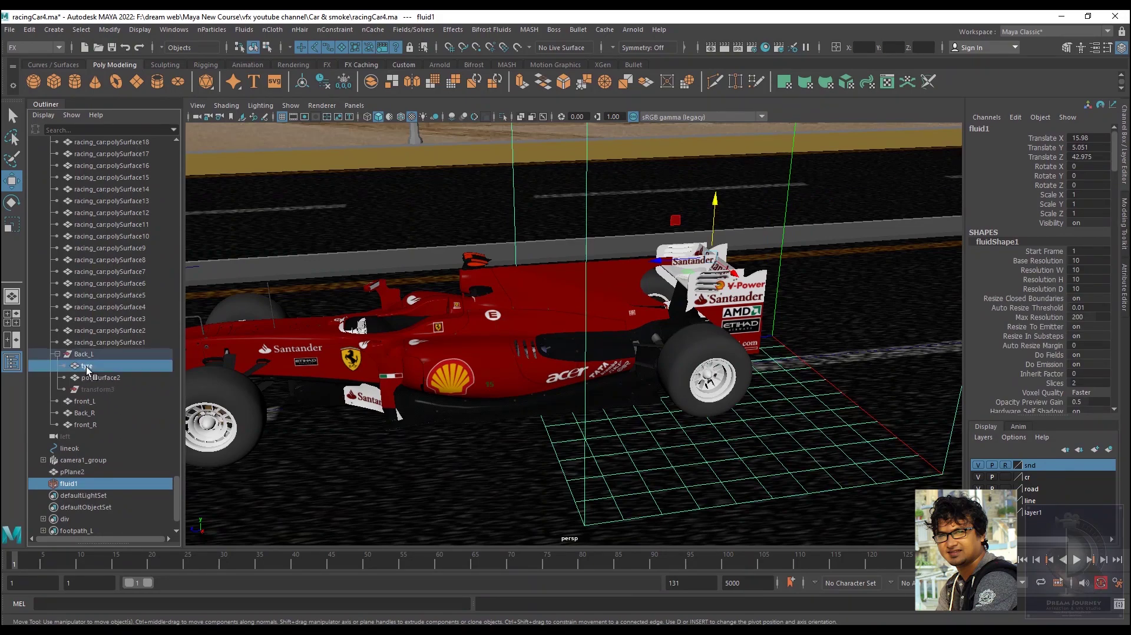
click(252, 29)
mouse_move(281, 83)
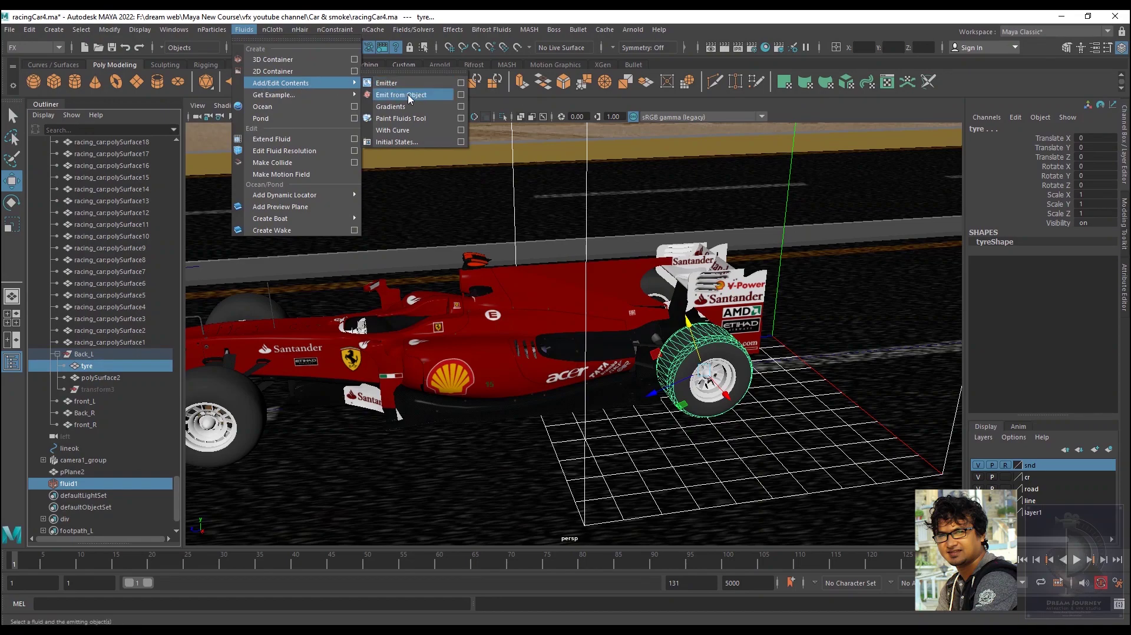
click(461, 94)
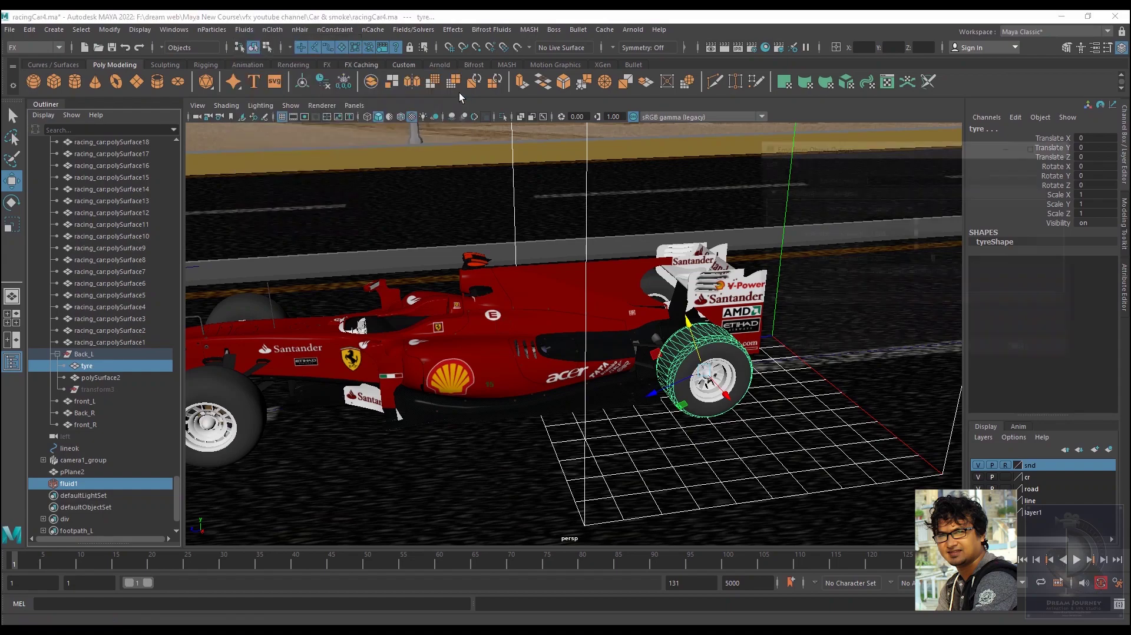
click(891, 213)
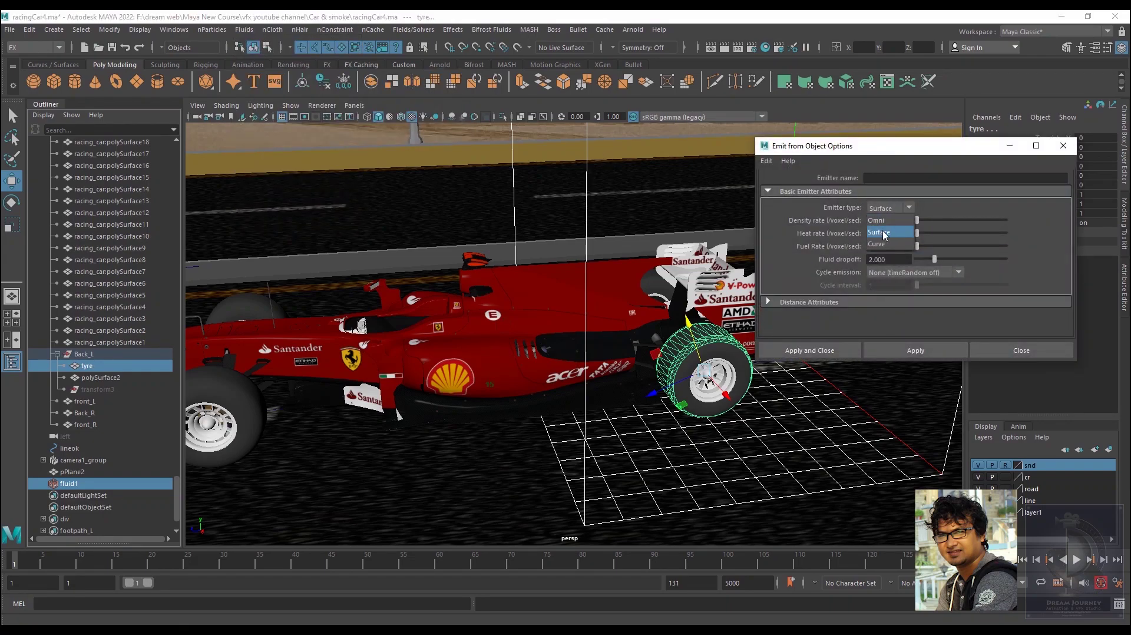
click(884, 235)
click(881, 209)
click(876, 234)
click(812, 352)
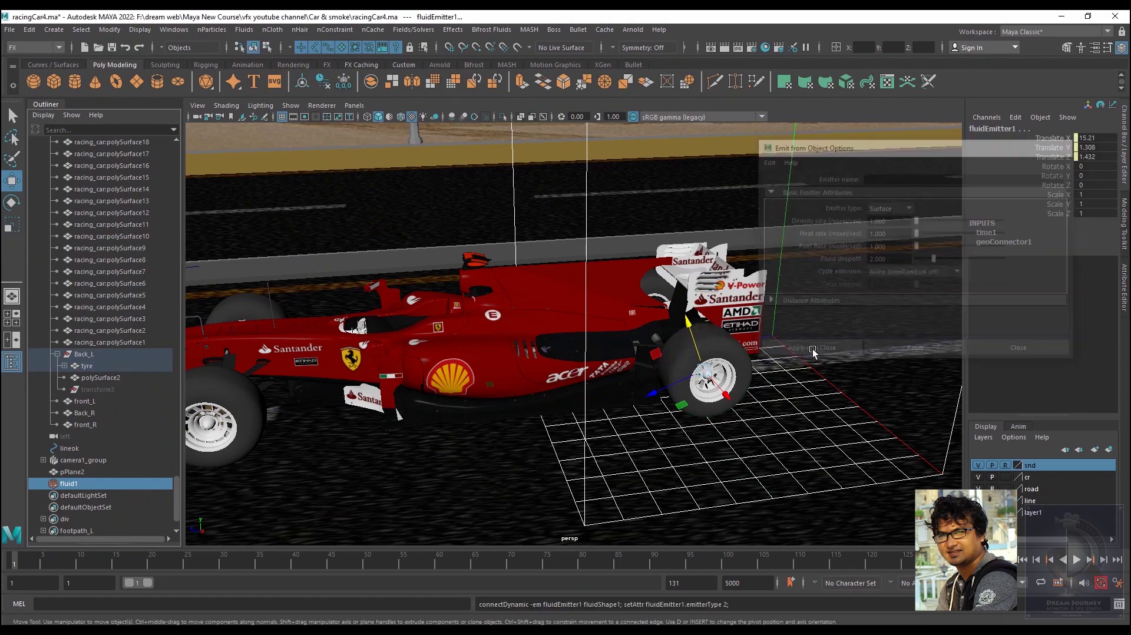
Play back to preview smoke filling the container, then rewind to frame 1
alt+drag(922, 390, 804, 428)
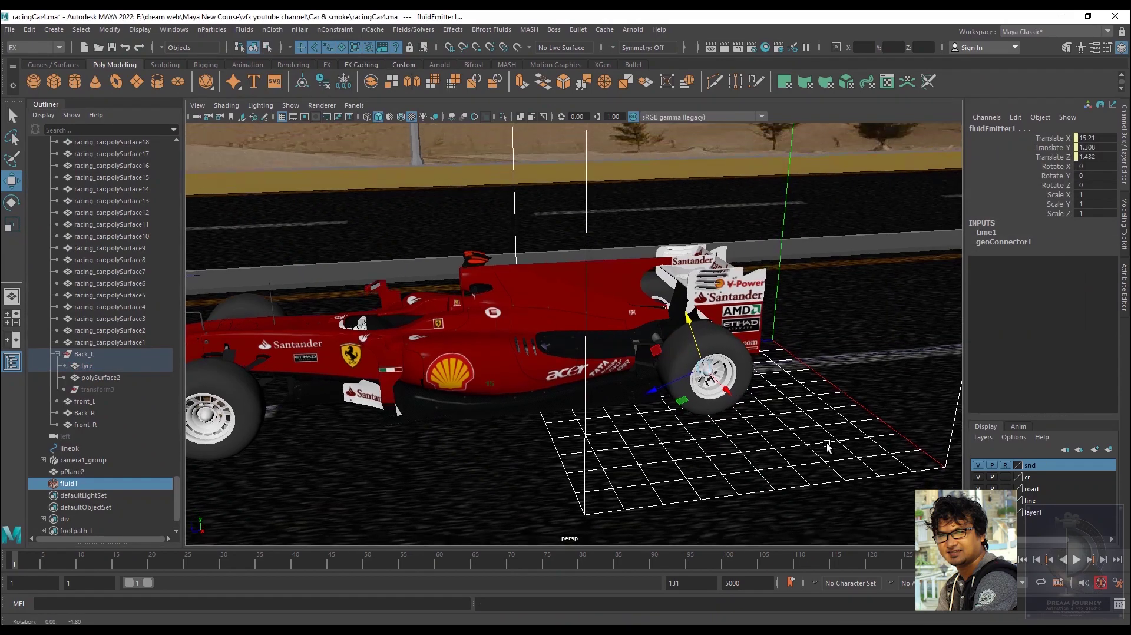
click(1076, 560)
click(1076, 560)
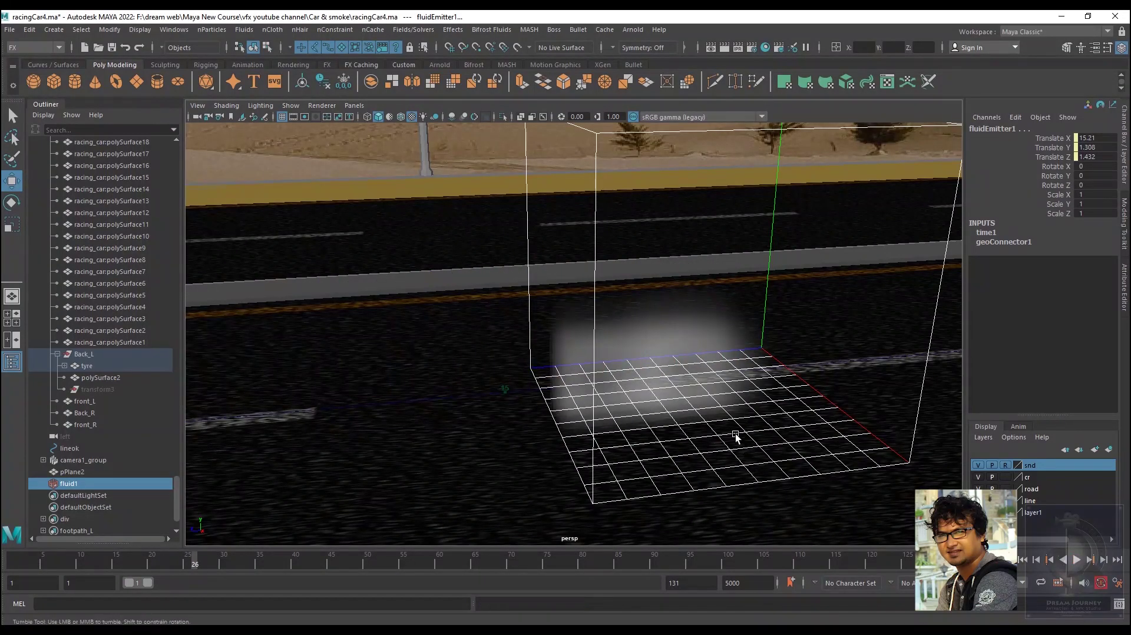
alt+drag(733, 436, 663, 317)
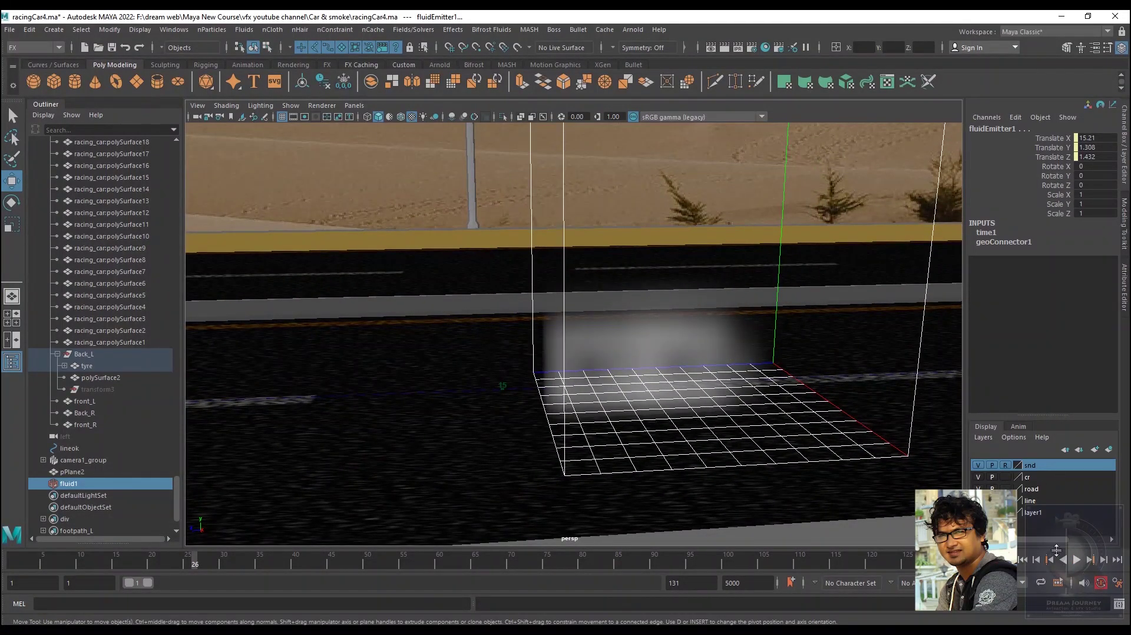
click(1023, 560)
click(1076, 560)
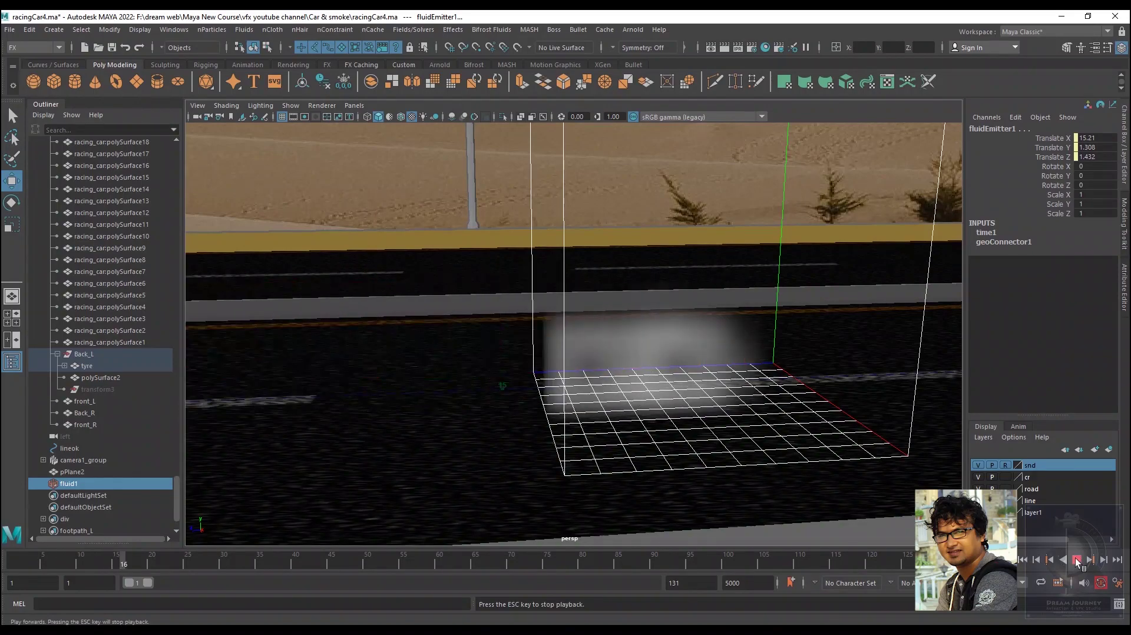
click(1076, 560)
click(1022, 560)
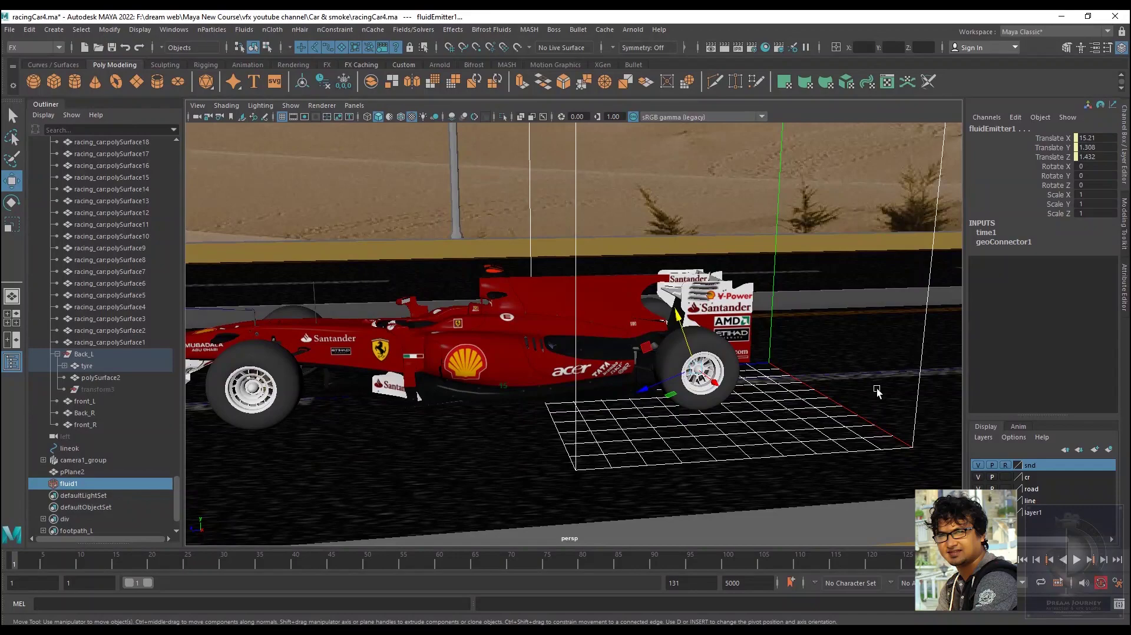
Set fluid1's Base Resolution to 20 in its full attributes and preview the smoke
click(66, 484)
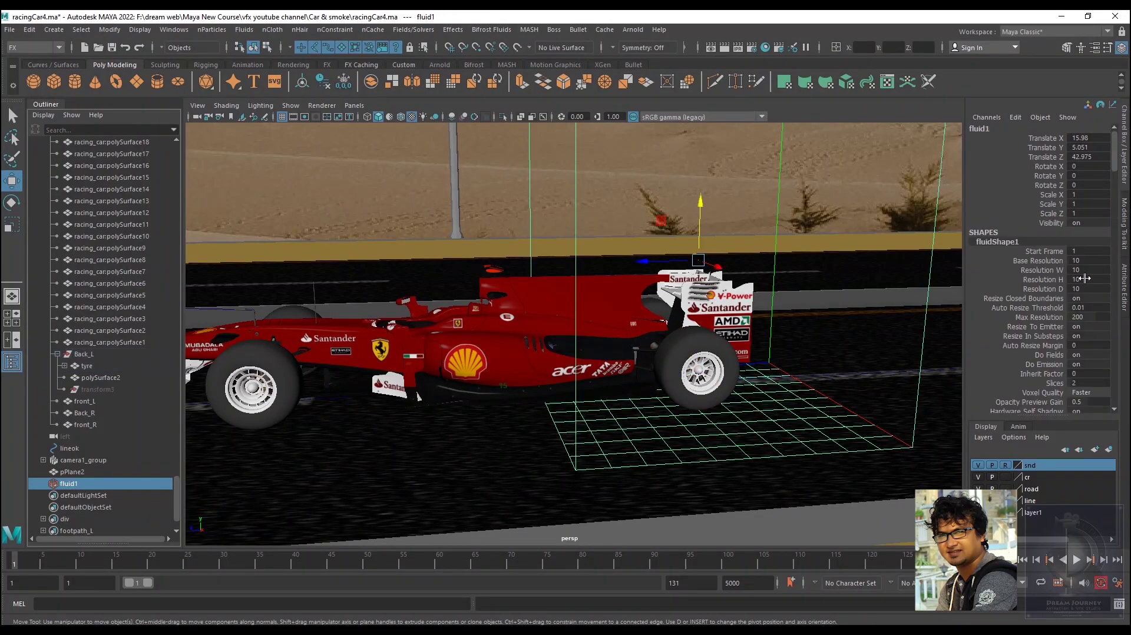
double_click(1085, 279)
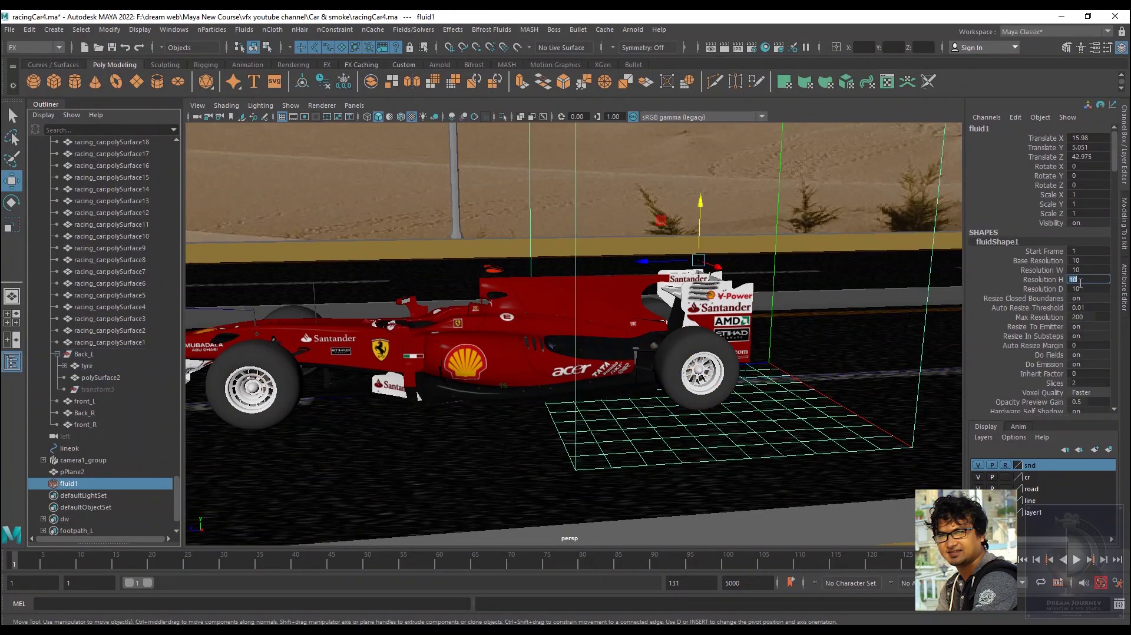
click(1094, 48)
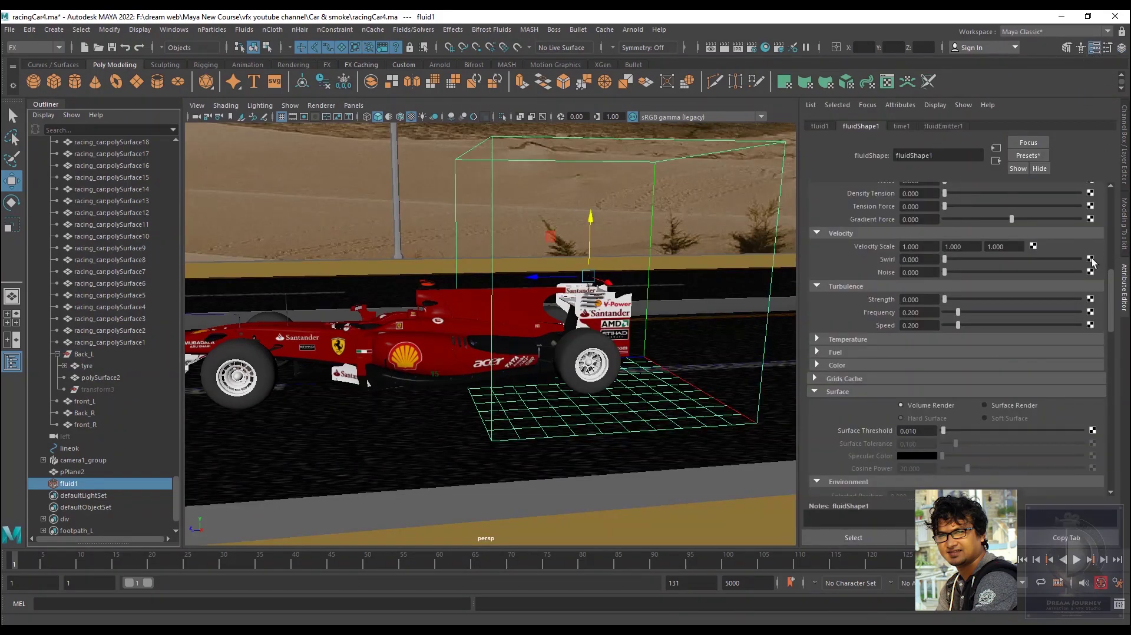
drag(1111, 279, 1110, 194)
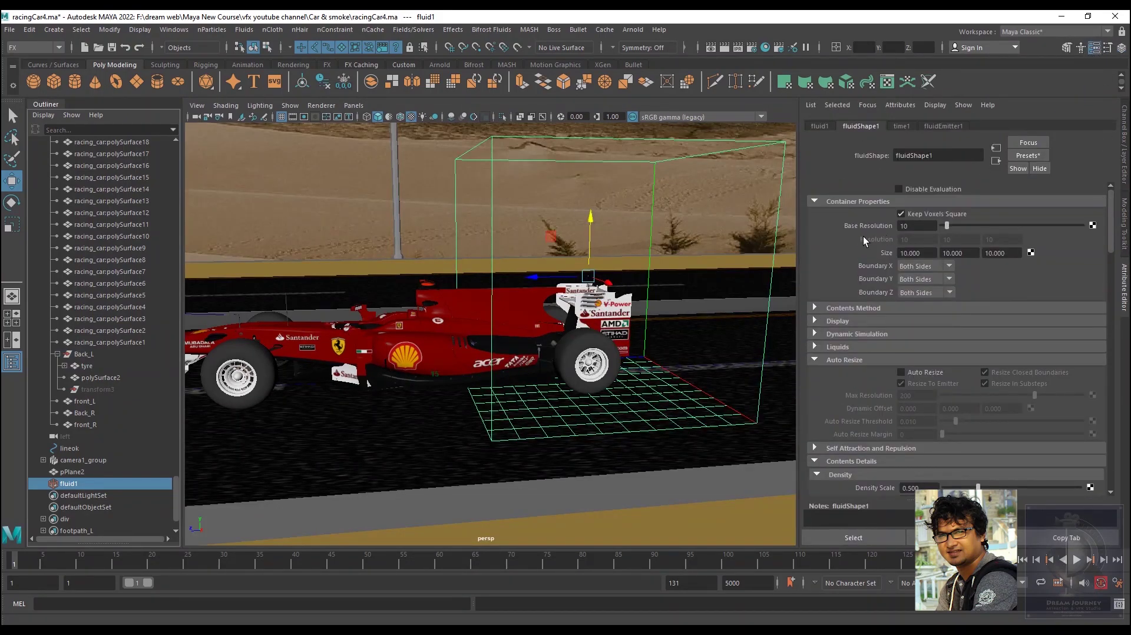
double_click(913, 227)
text(20)
key(Return)
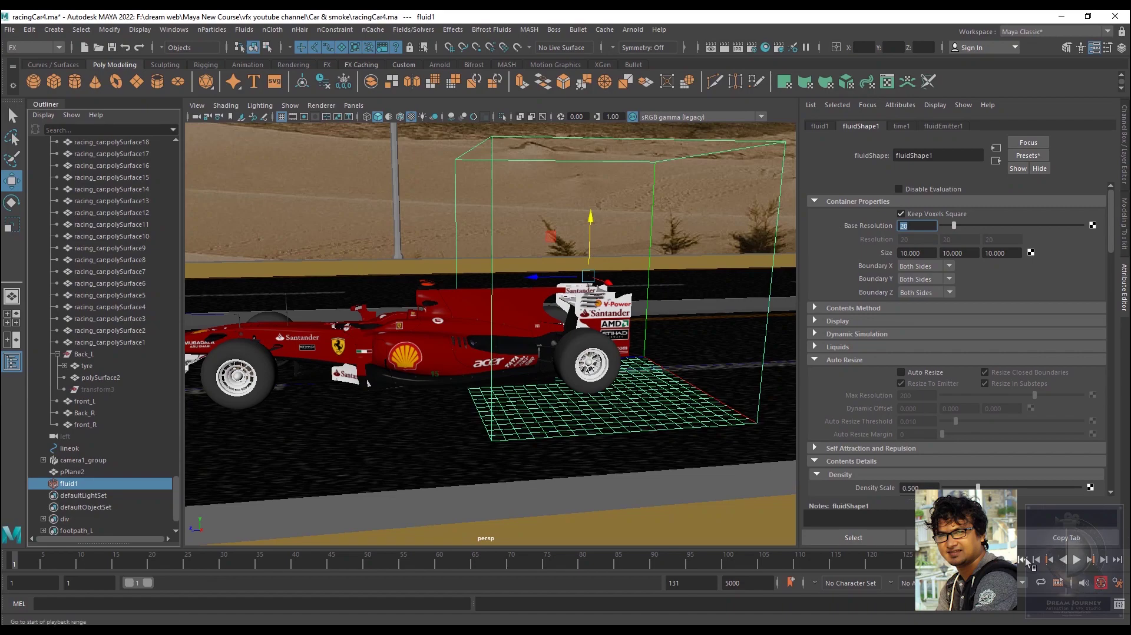
click(1076, 560)
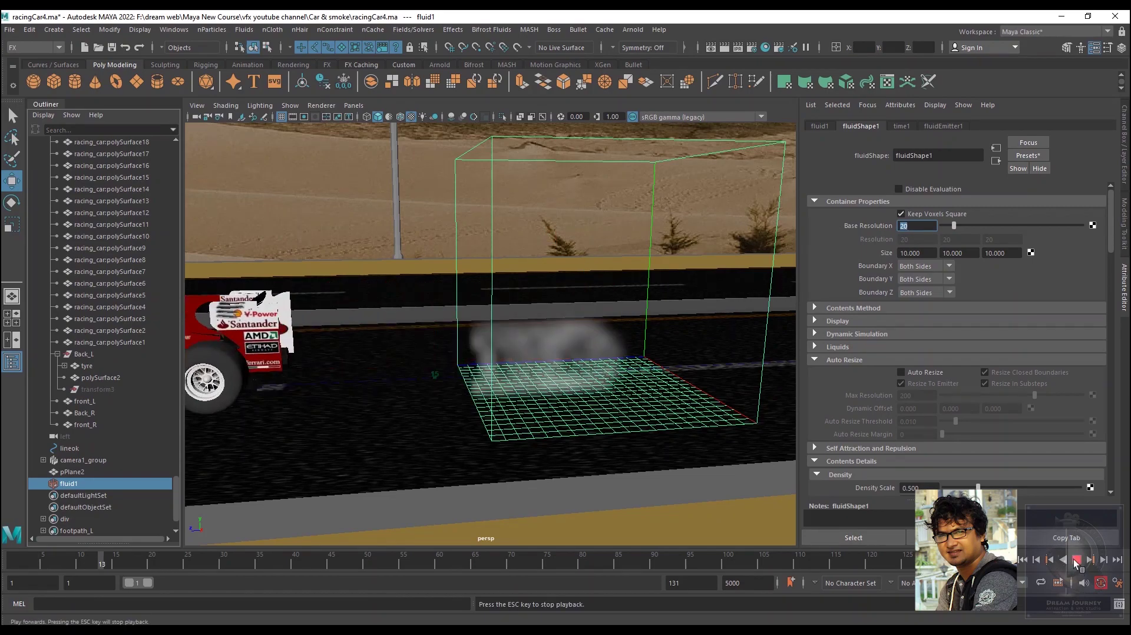
click(1076, 561)
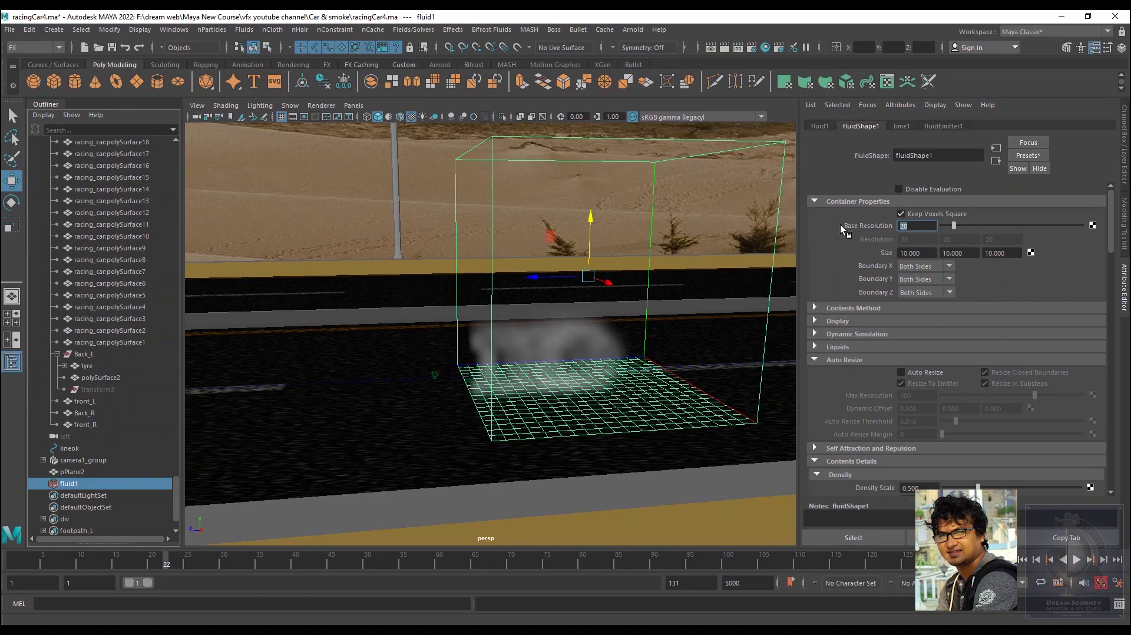
Raise Base Resolution to 30, replay the finer smoke, and show fluidEmitter1's attributes
text(30)
key(Return)
click(1024, 560)
click(1077, 560)
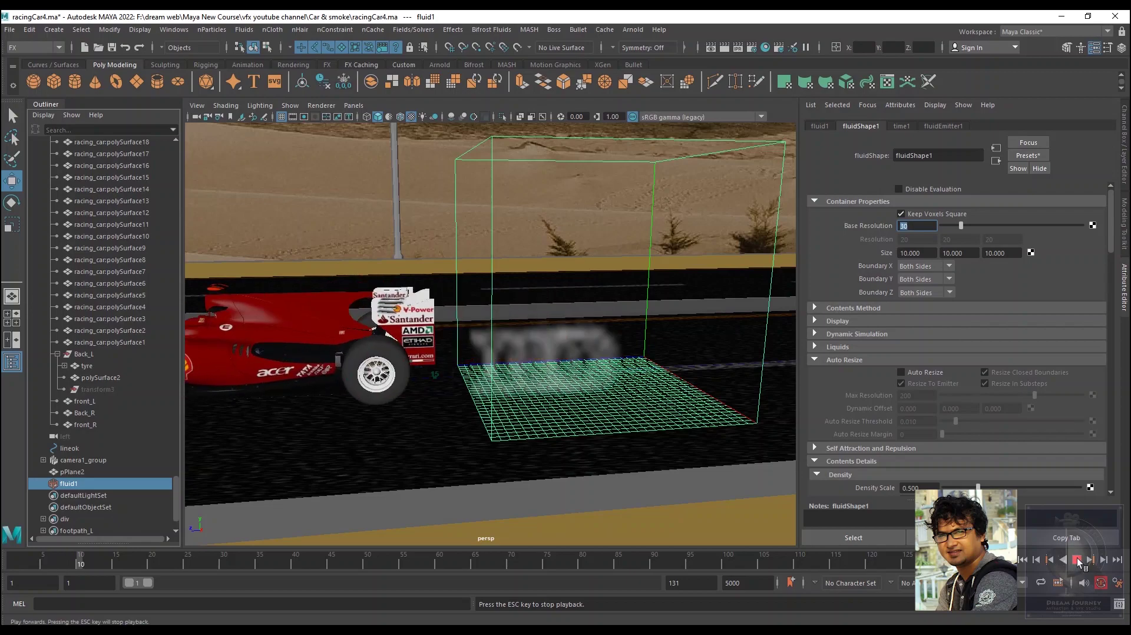
click(1077, 560)
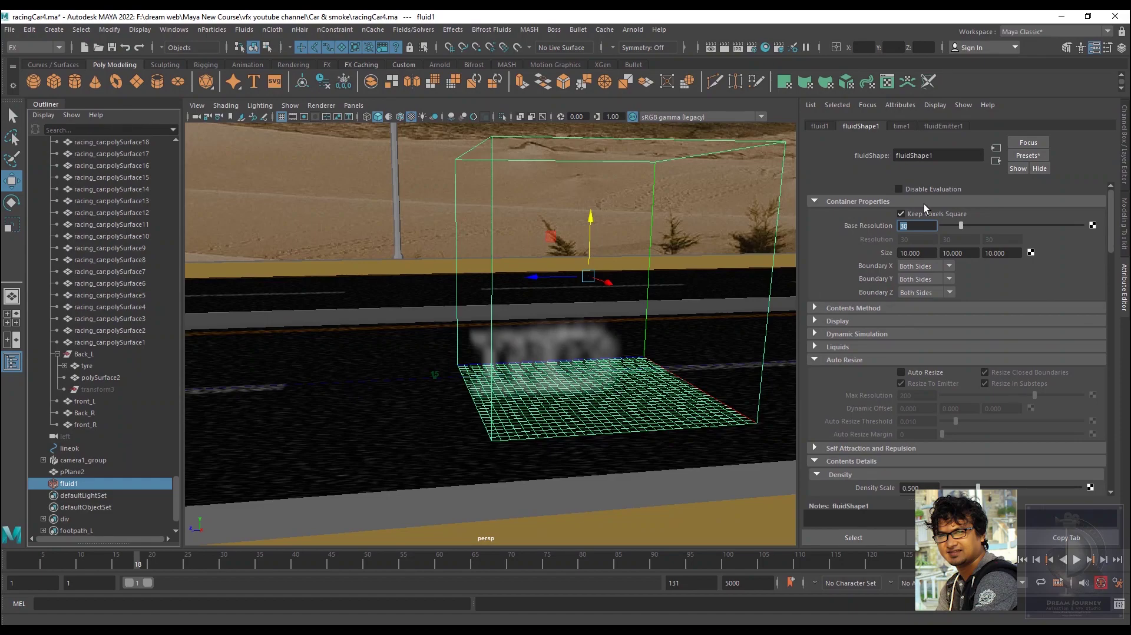
click(931, 126)
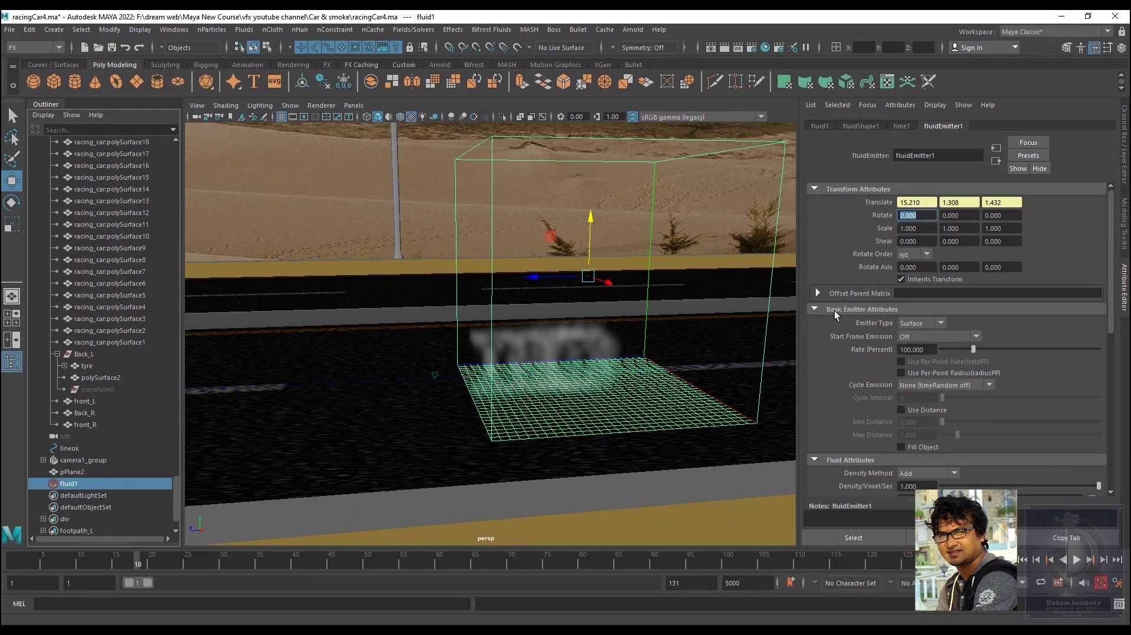
Keep Surface as the emitter type and set the emission Rate to 400 percent
click(920, 326)
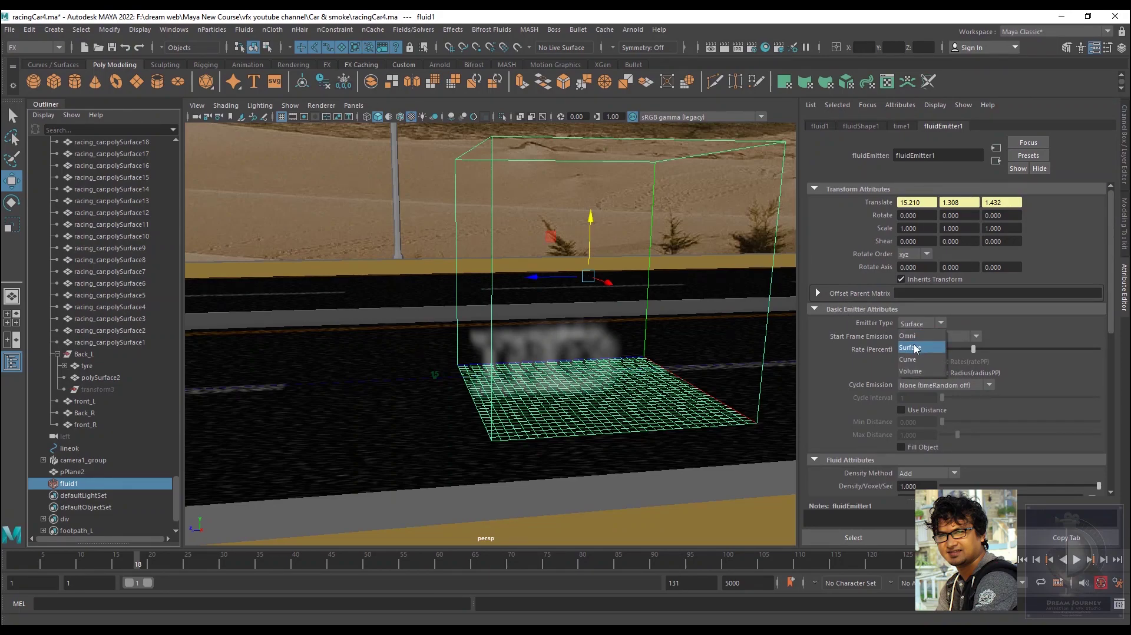
click(916, 348)
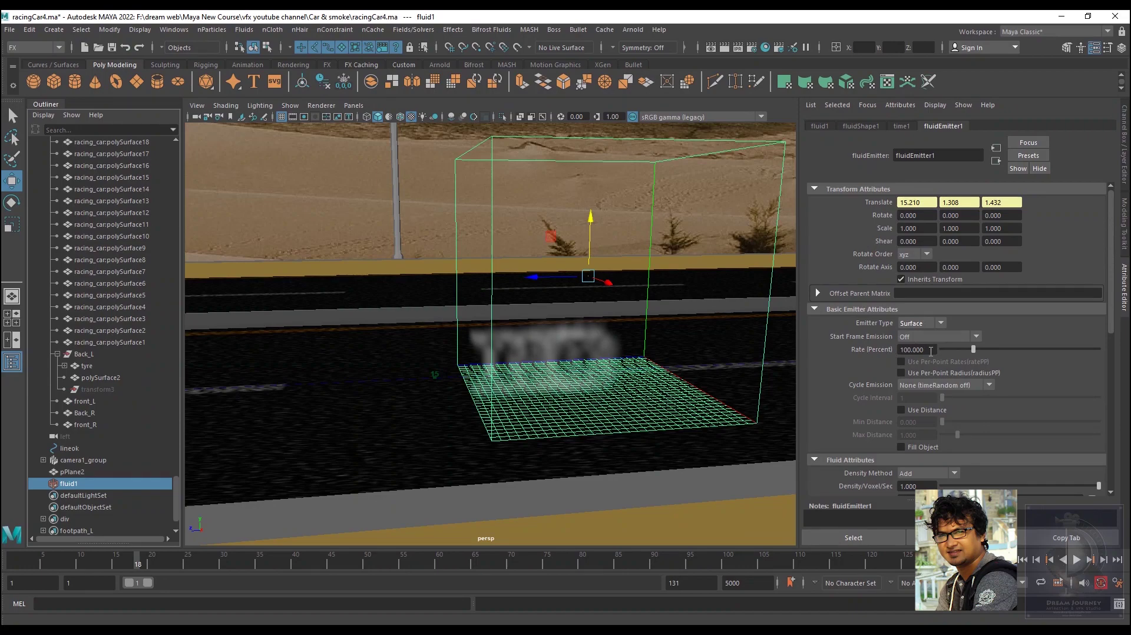
double_click(931, 349)
text(400)
key(Return)
Replay the animation from the start to preview the denser smoke
click(1023, 560)
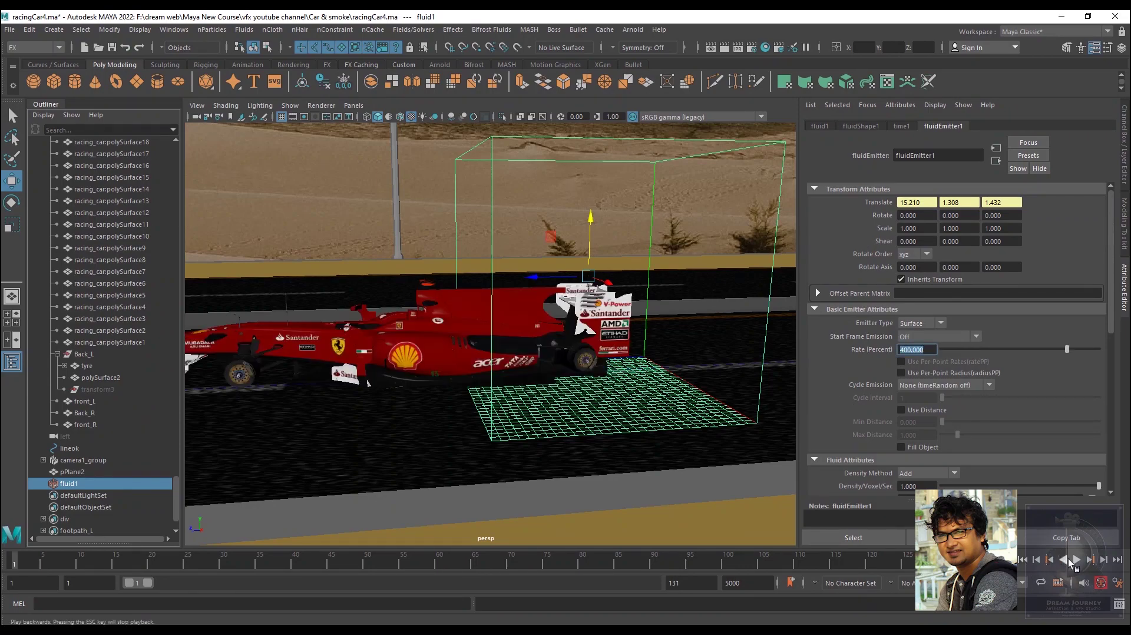
click(1076, 560)
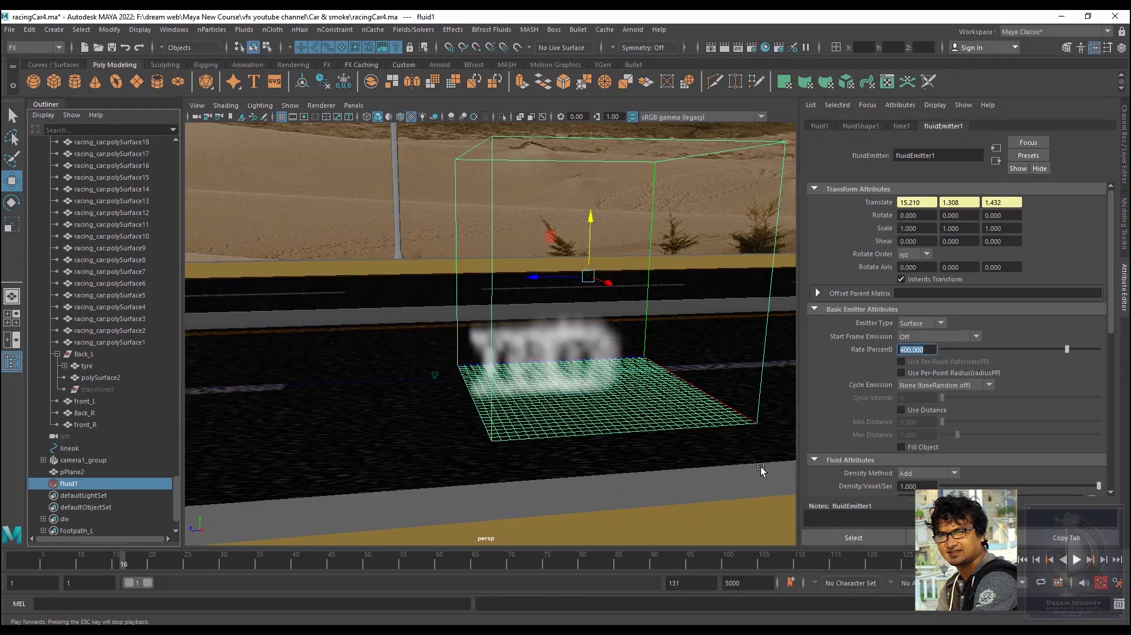
click(1077, 561)
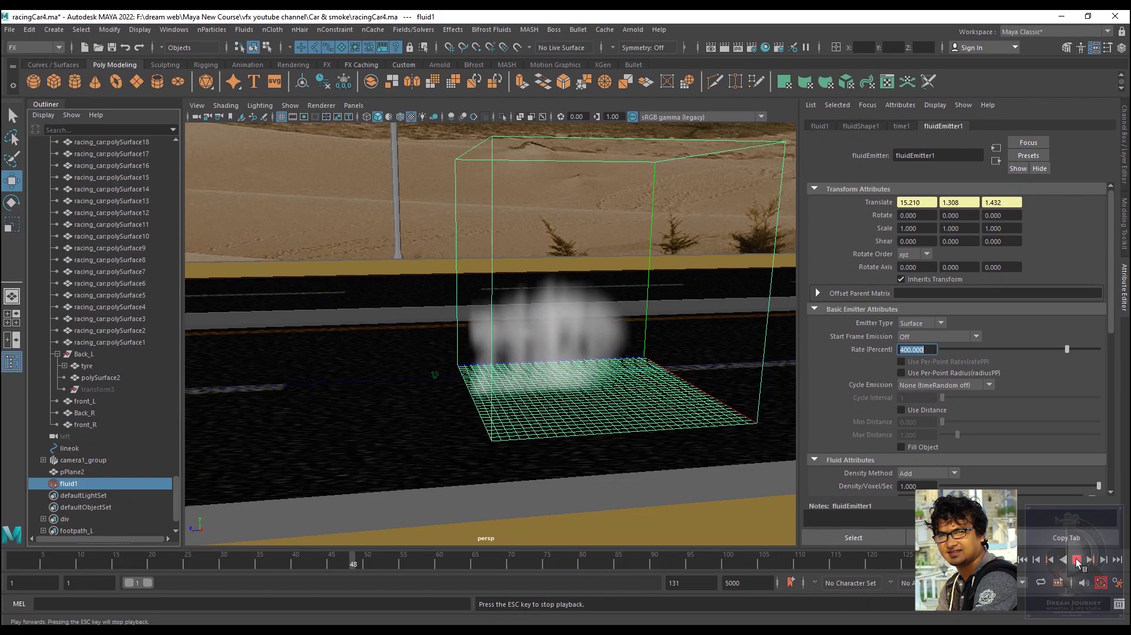
key(Escape)
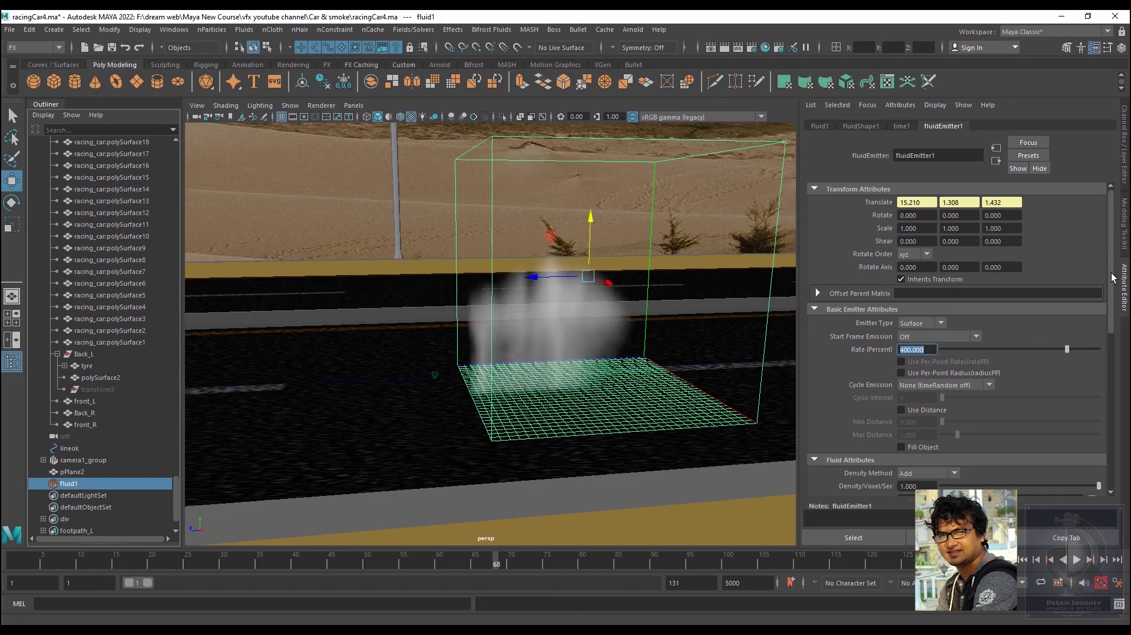
drag(1111, 278, 1108, 341)
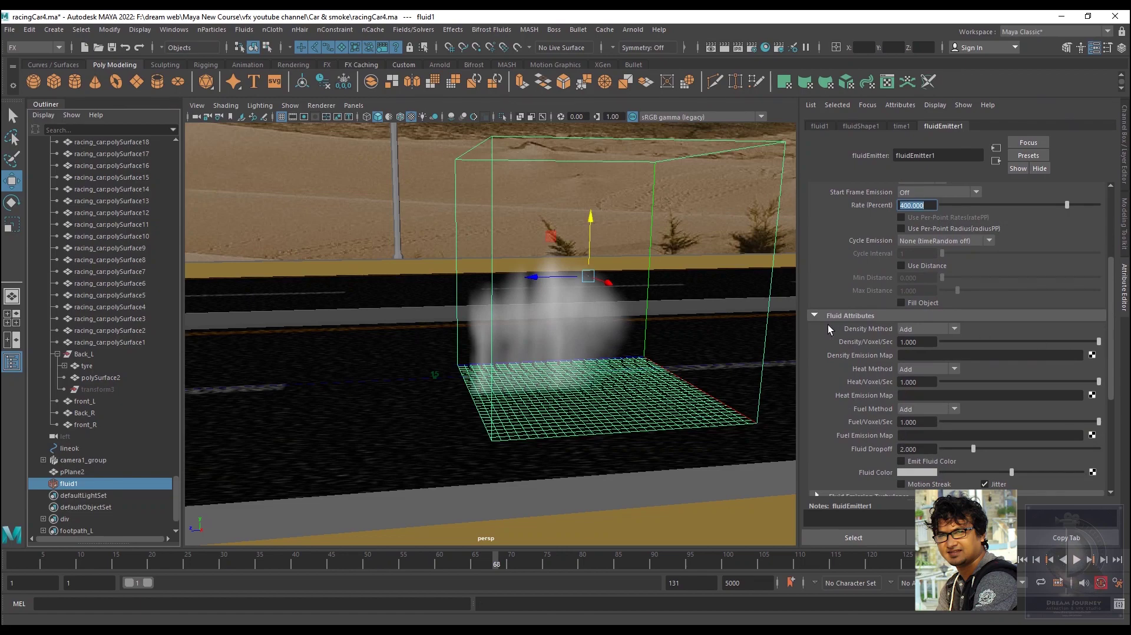
Set Density/Voxel/Sec to 5 and play back to preview the thicker smoke
click(926, 342)
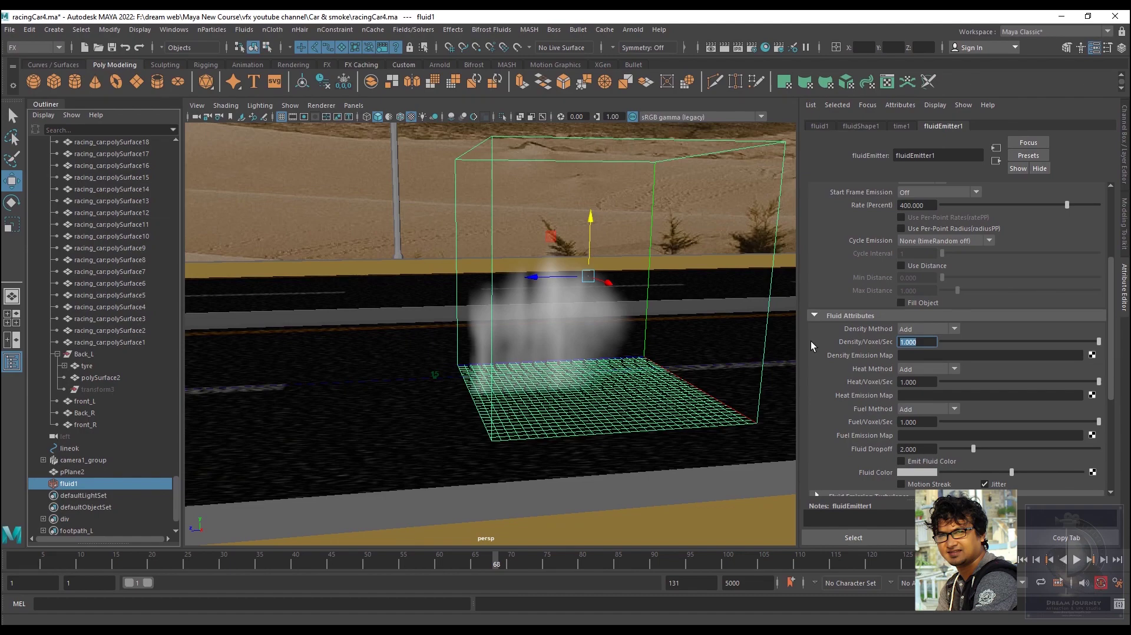
text(5)
key(Return)
click(1023, 560)
click(1077, 559)
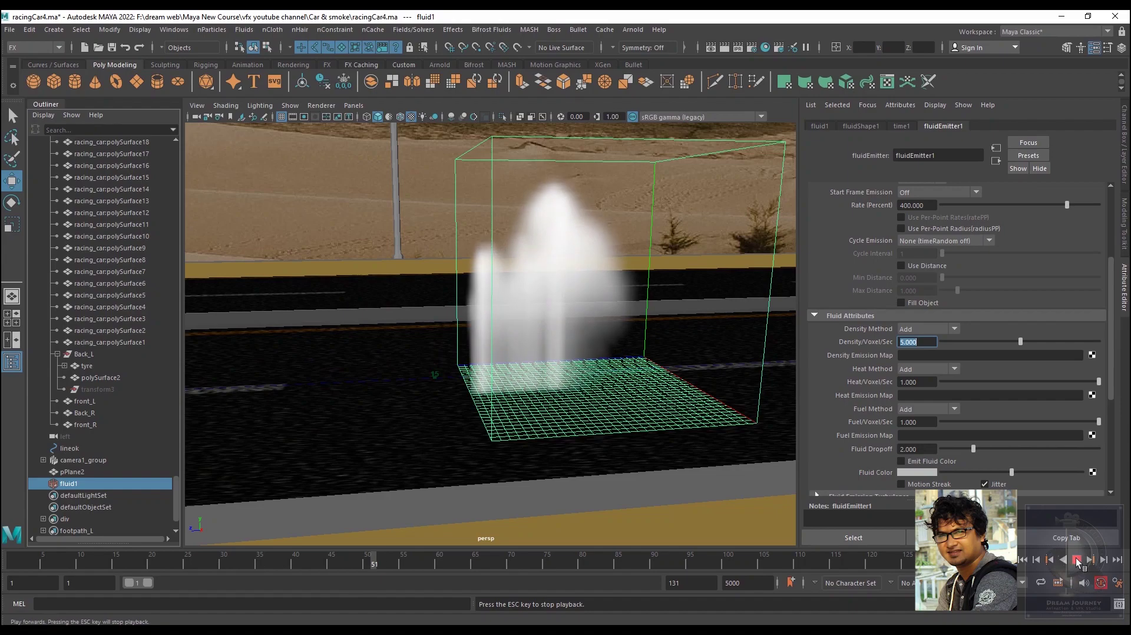
click(1077, 559)
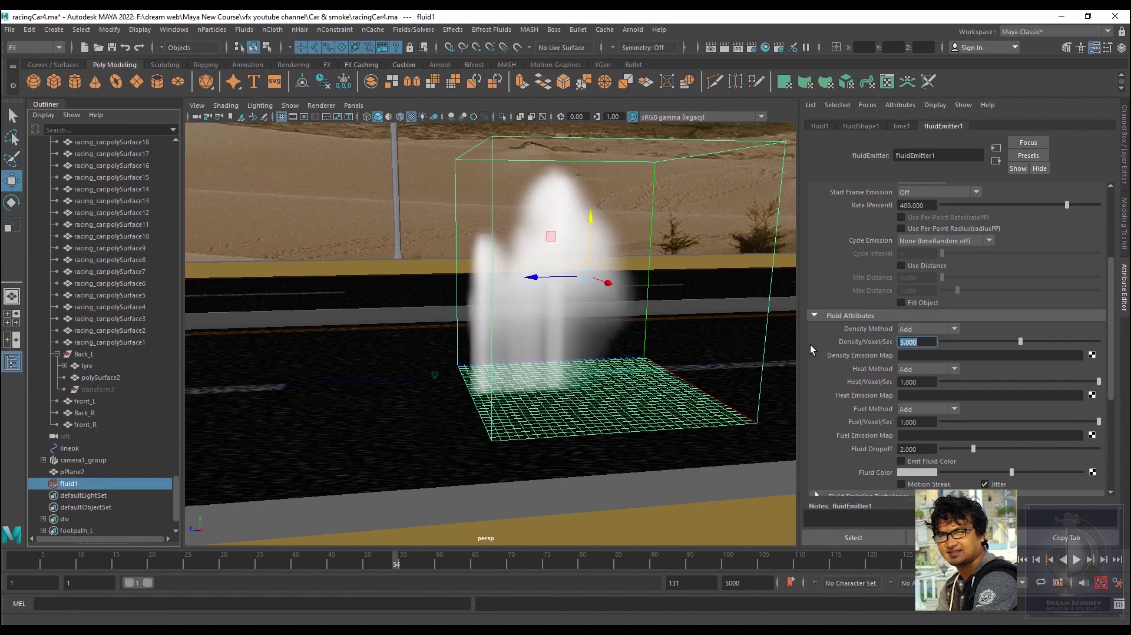
Try a Density/Voxel/Sec of 0 and play back to frame 32
drag(1113, 285, 1112, 303)
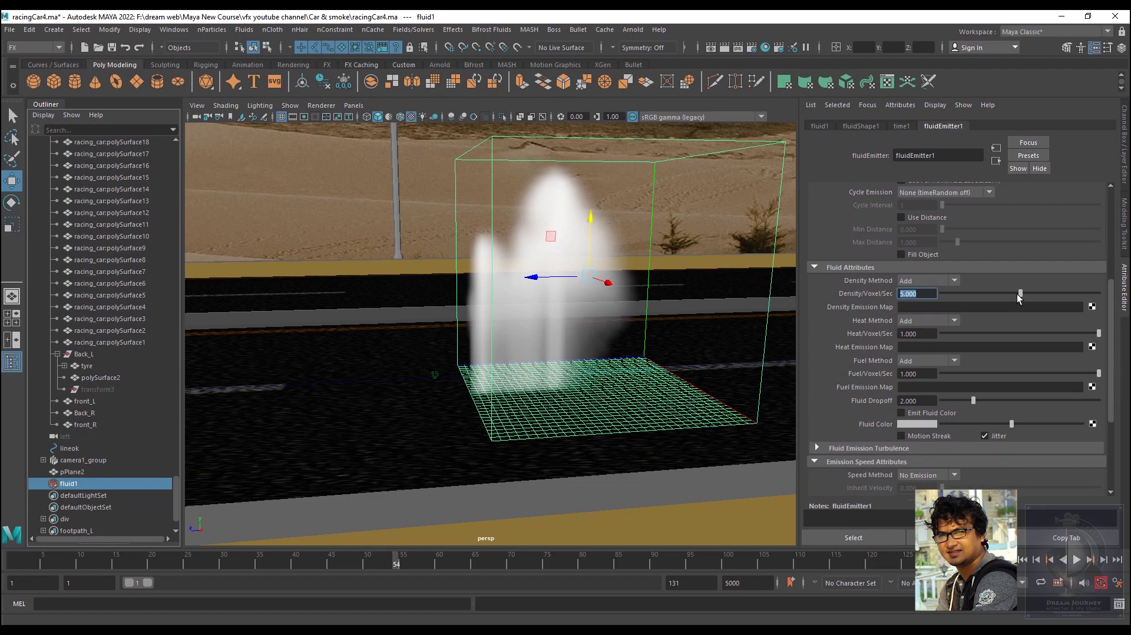
text(0)
key(Return)
click(1024, 560)
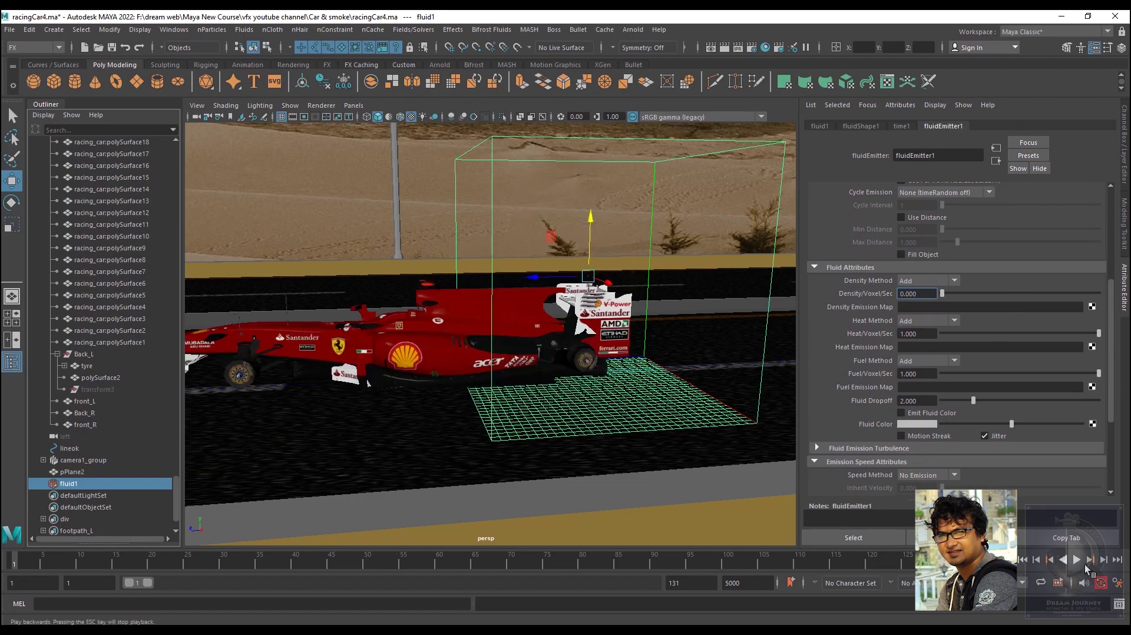
click(1077, 560)
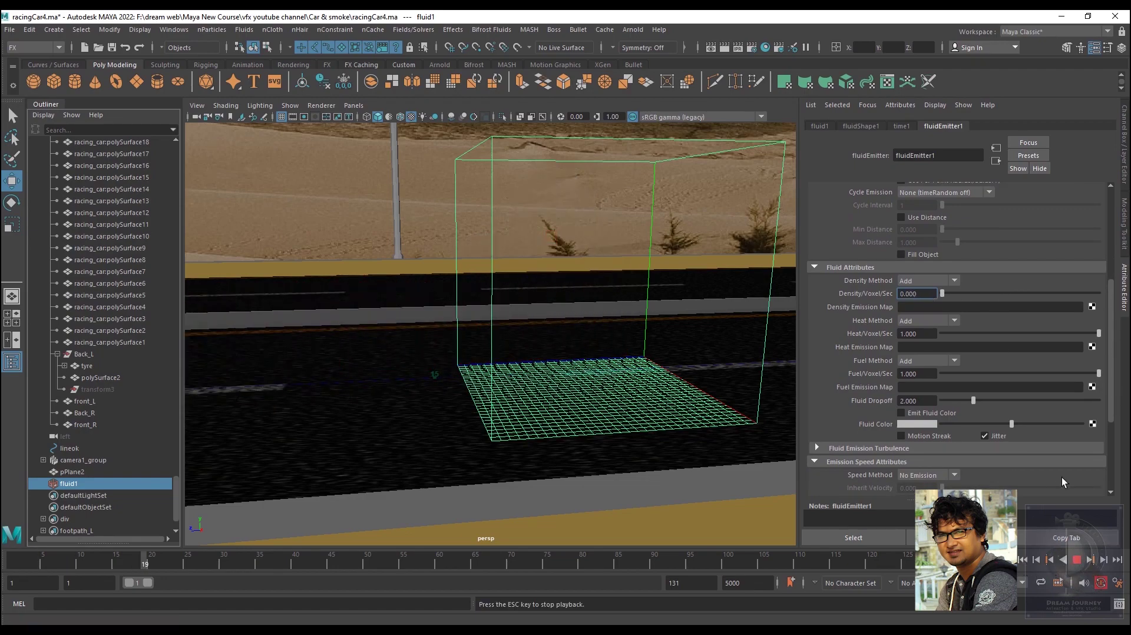
click(1077, 560)
Restore Density/Voxel/Sec to 5 and bring up the fluidShape1 attributes
drag(921, 293, 888, 293)
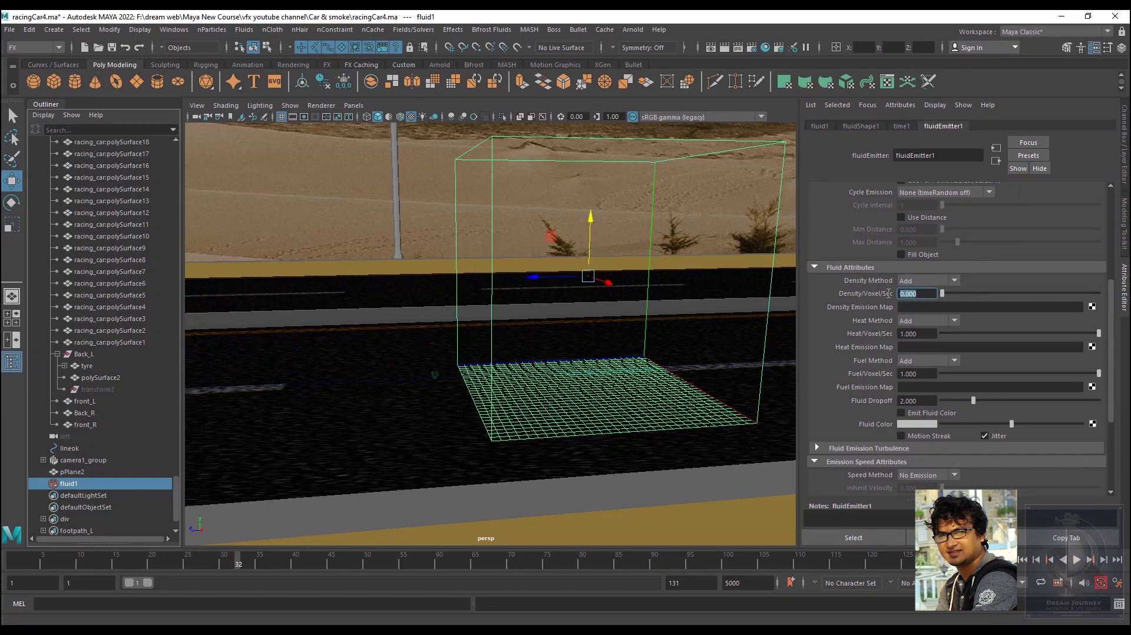
text(5)
key(Return)
scroll(1114, 338, down, 3)
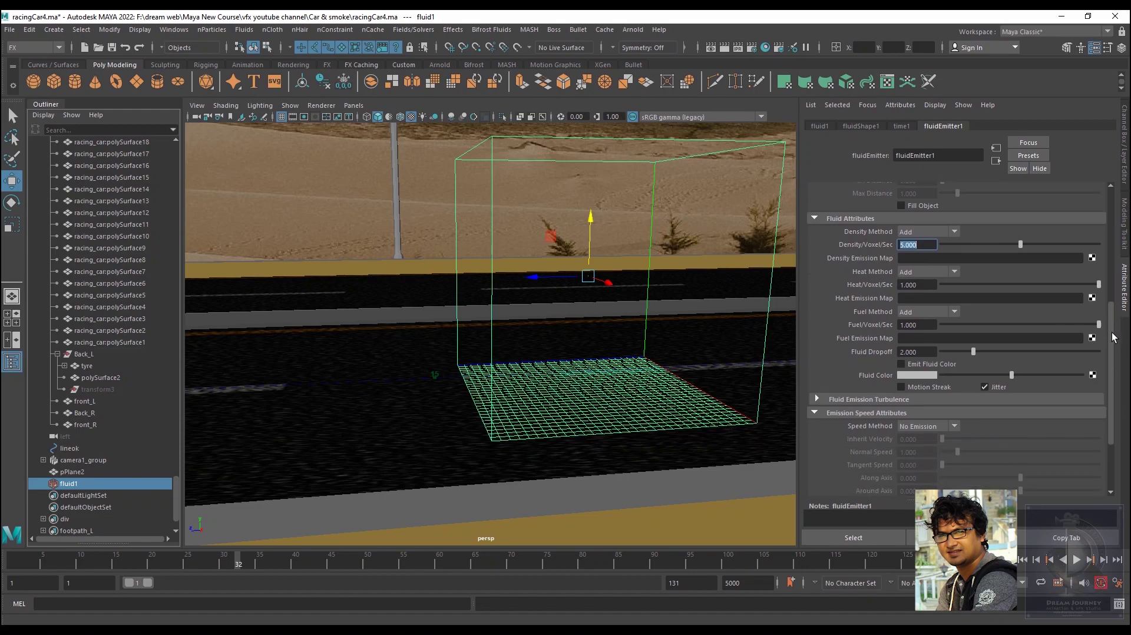
drag(1114, 337, 1115, 366)
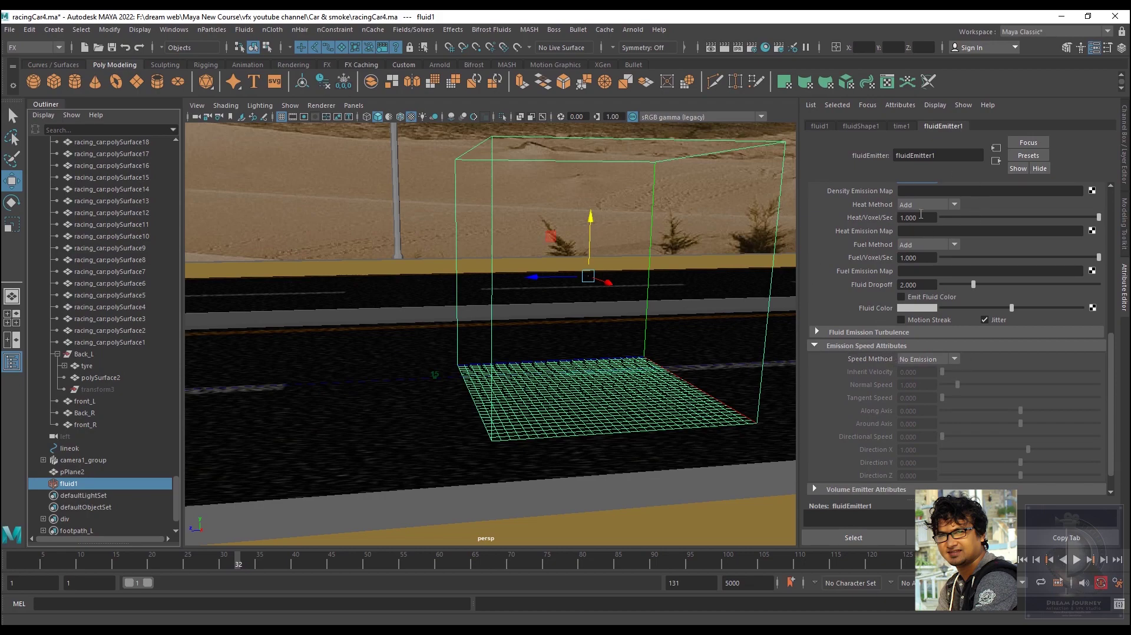
click(858, 126)
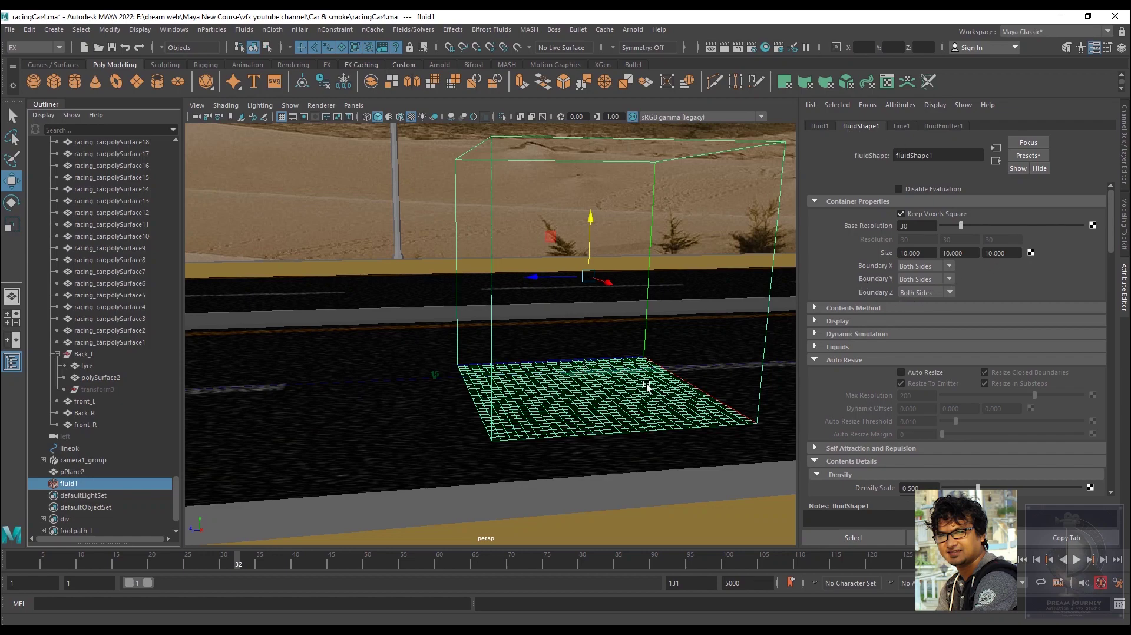
Lower the container's Base Resolution to 12 and replay the coarser smoke
alt+drag(645, 384, 621, 390)
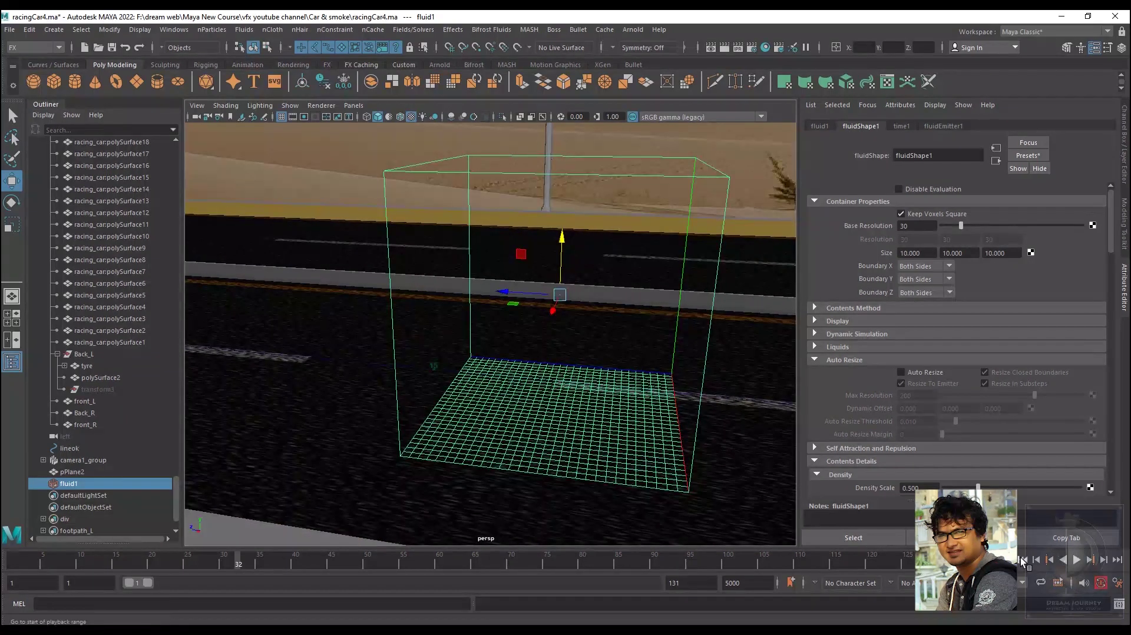
click(1077, 559)
click(1077, 560)
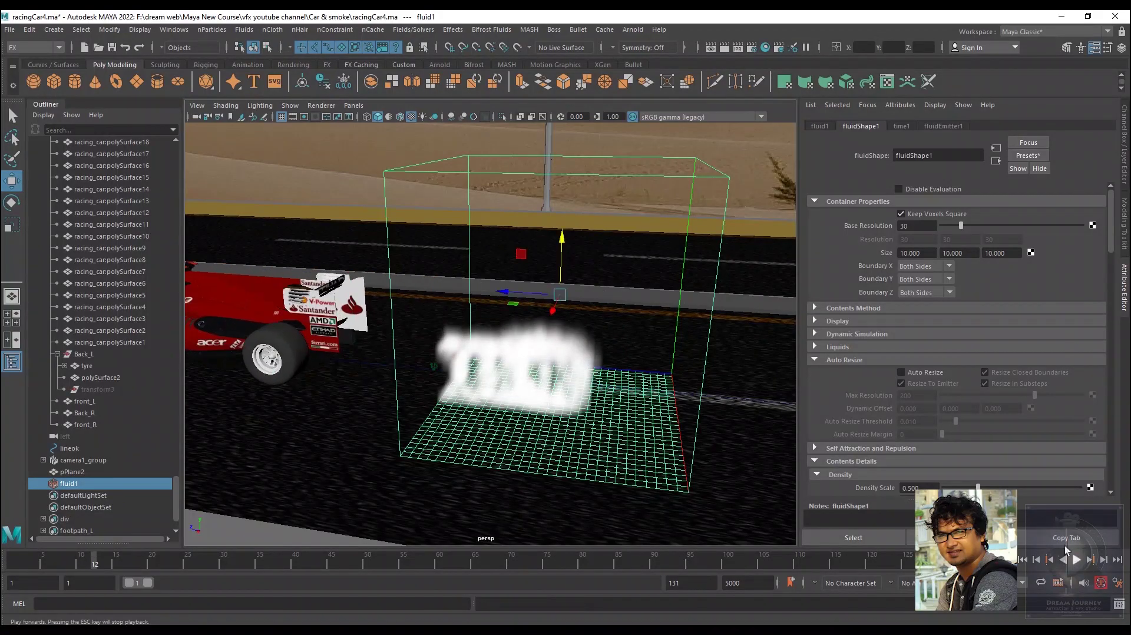
click(917, 226)
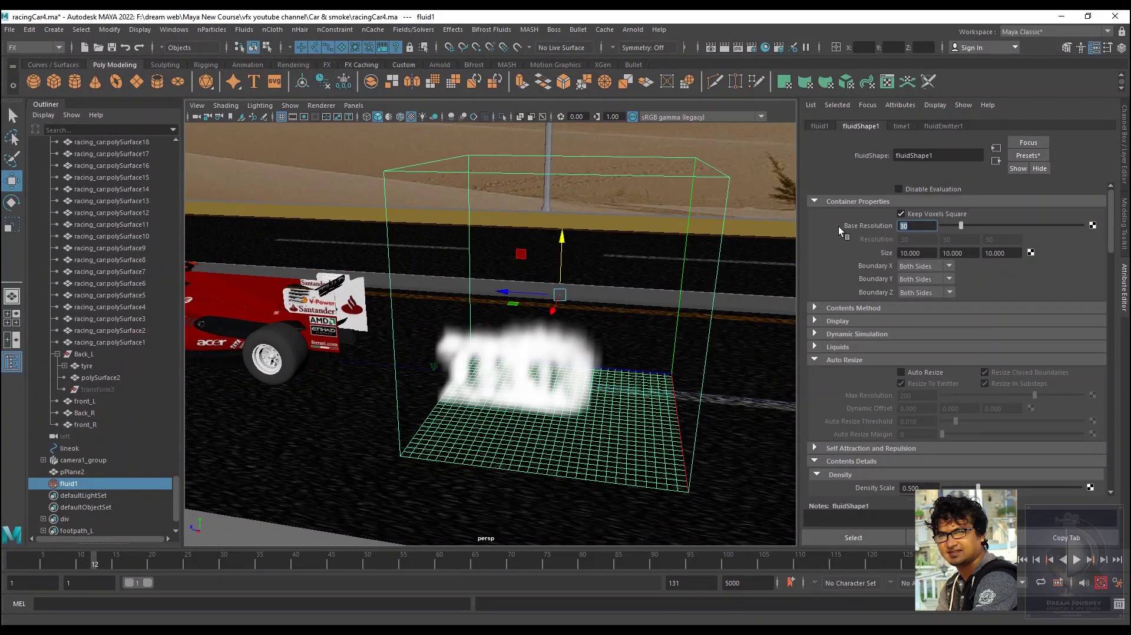
text(12)
key(Return)
click(1077, 560)
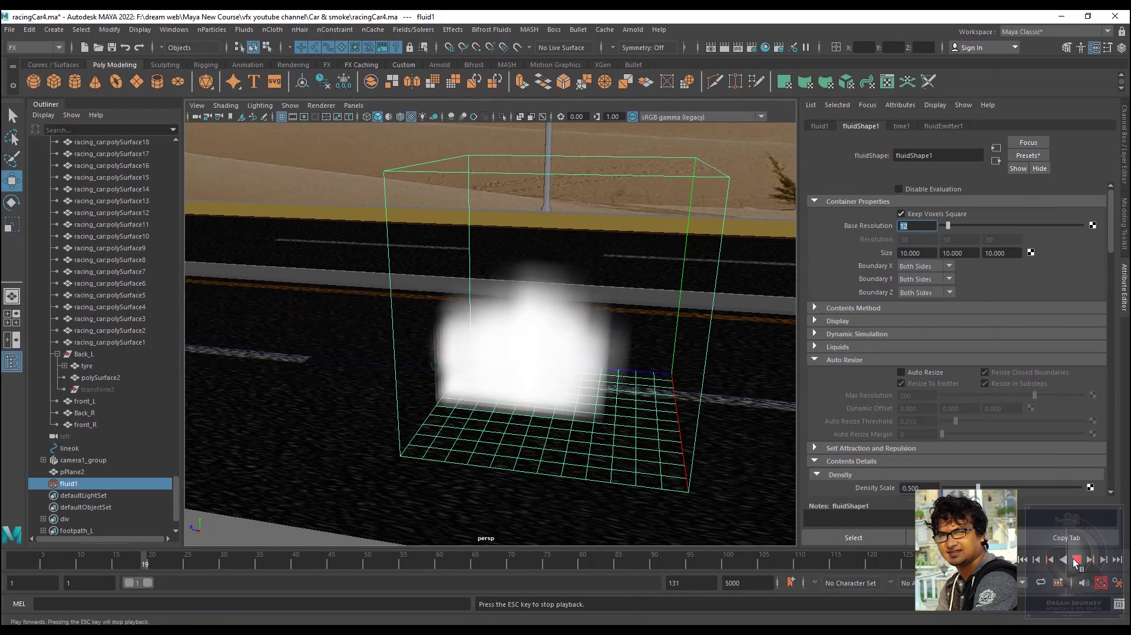
key(Escape)
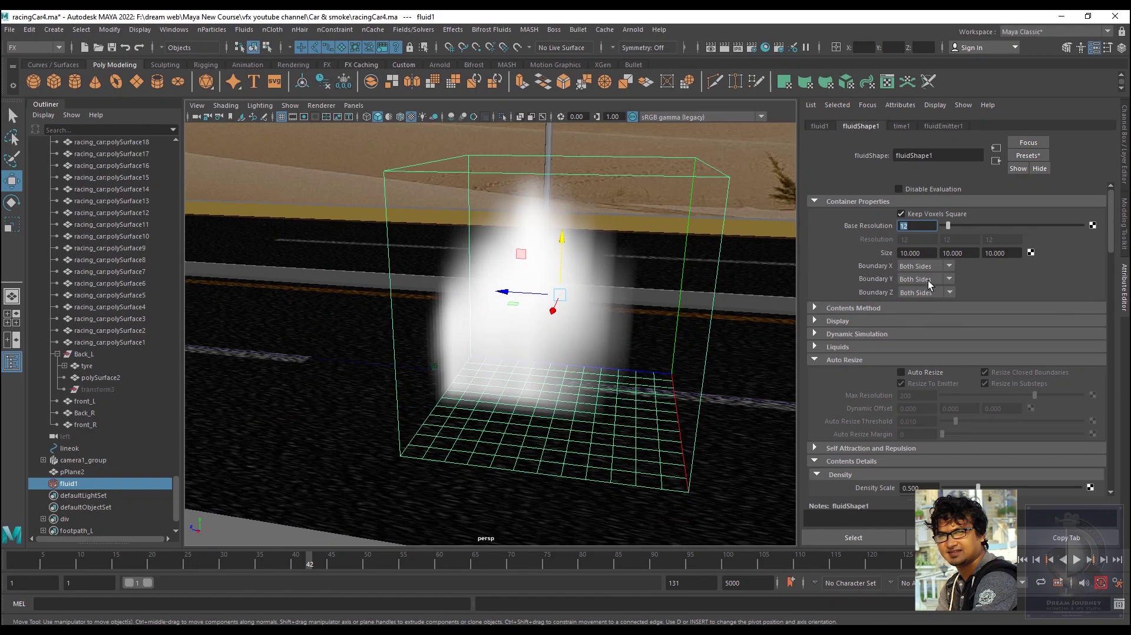
Set Boundary Y to -Y Side, replay to frame 108, and scroll to Auto Resize
click(917, 281)
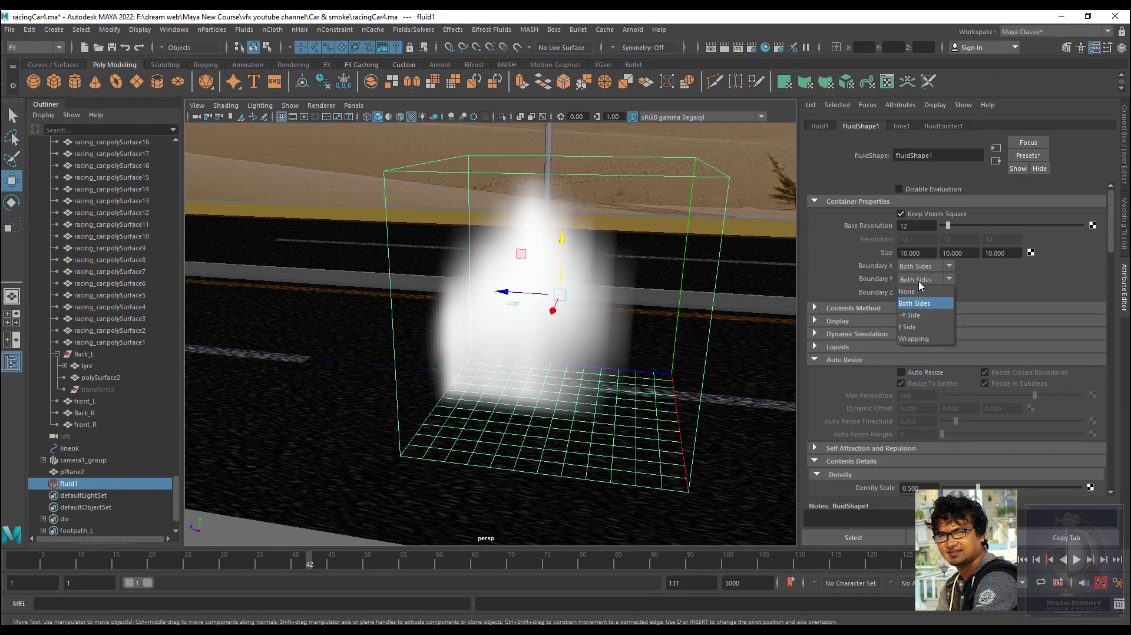
click(916, 316)
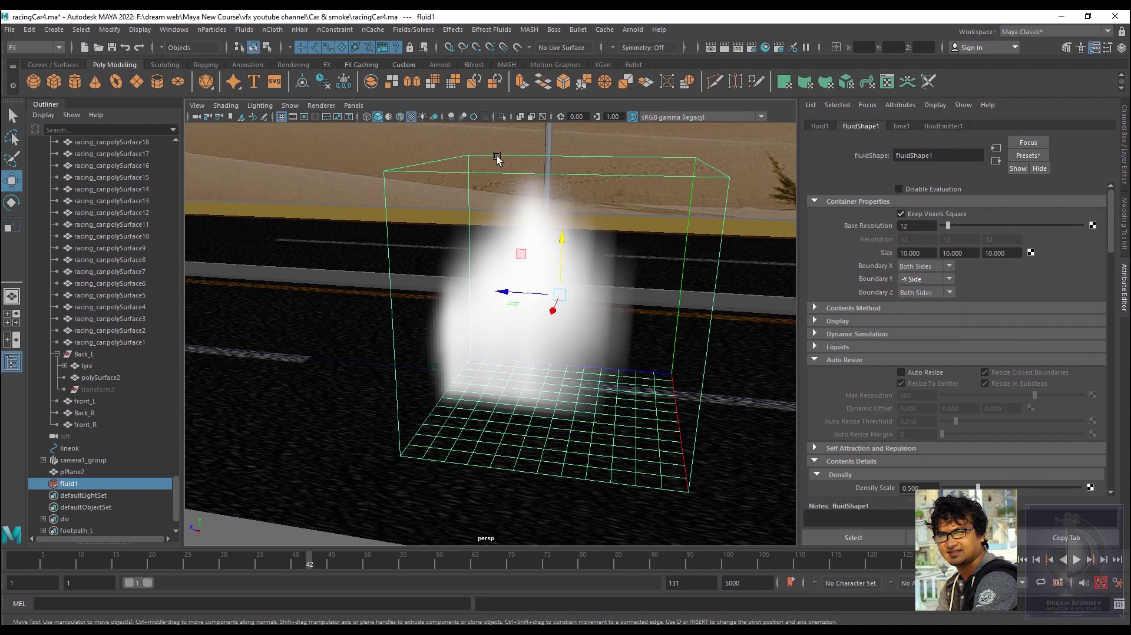
click(1076, 560)
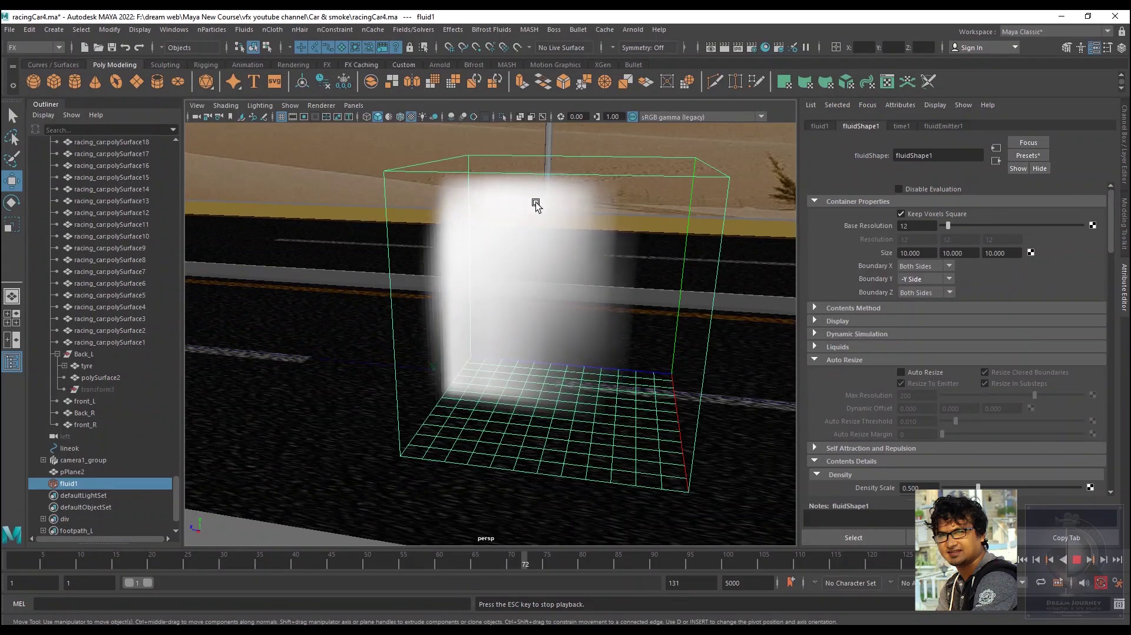
key(Escape)
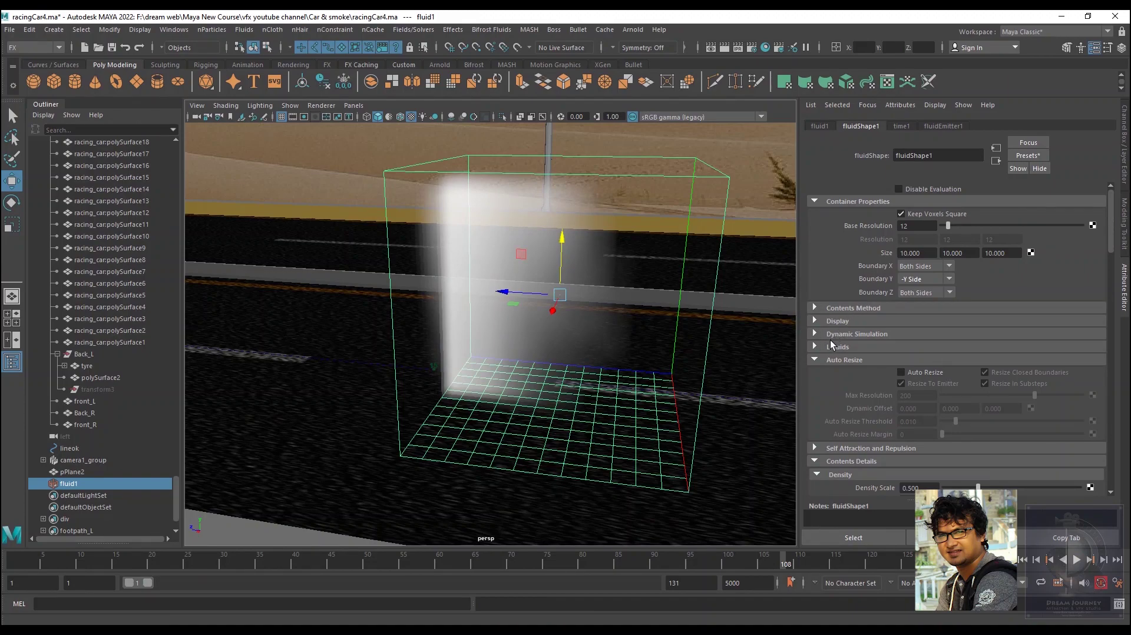
scroll(825, 330, down, 3)
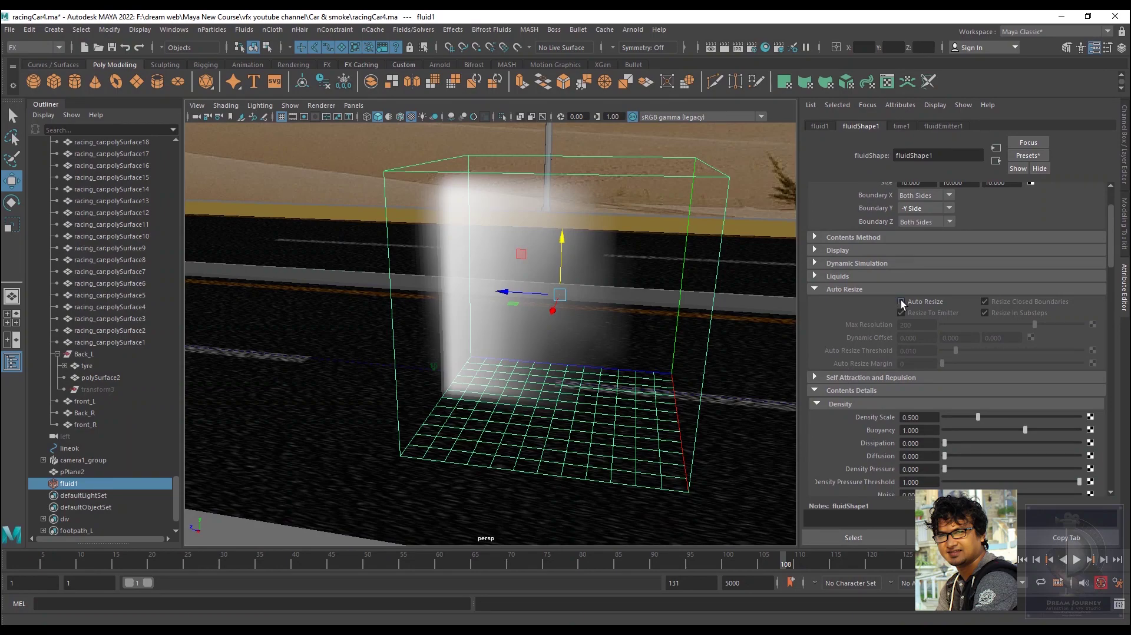
Enable Auto Resize with Max Resolution 300, threshold 0.001 and margin 1
click(825, 250)
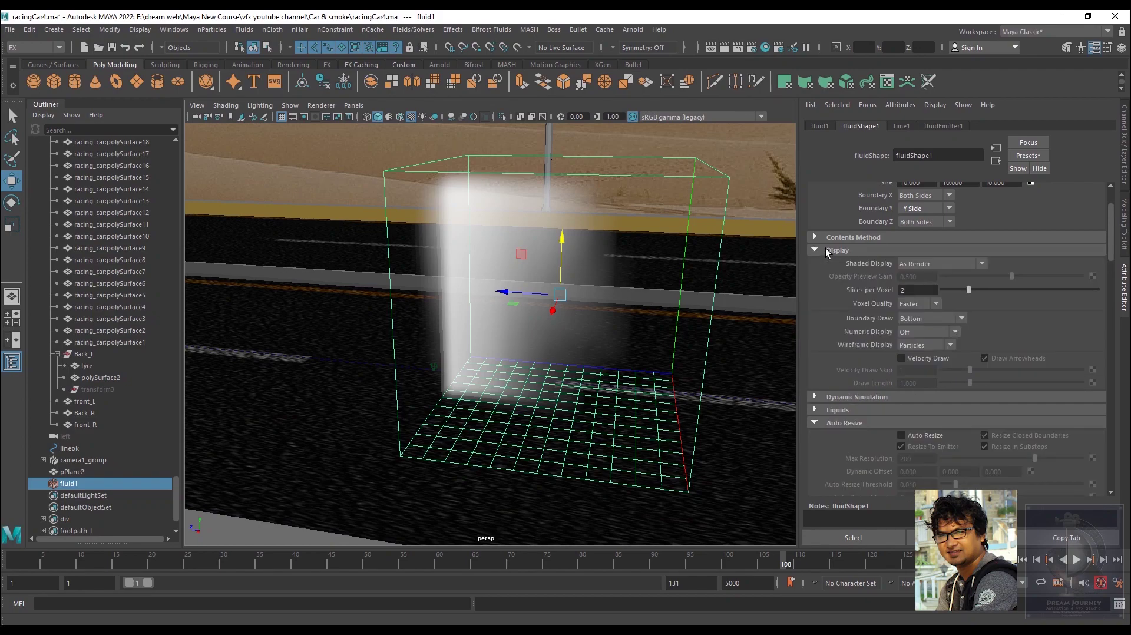
click(825, 249)
click(902, 301)
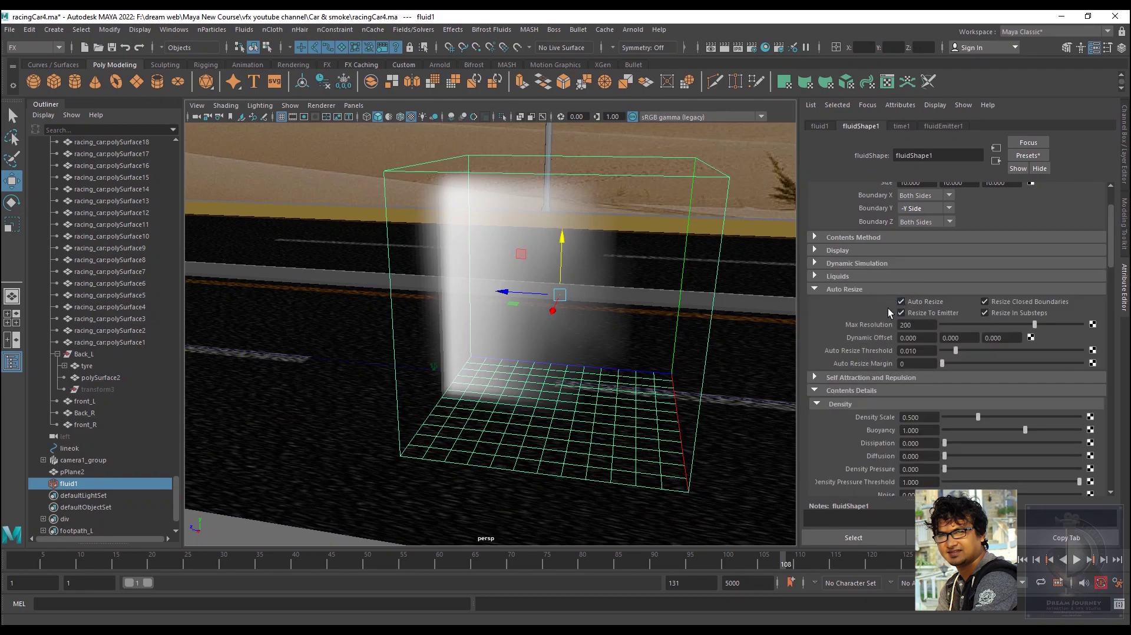
click(917, 325)
text(300)
key(Return)
click(926, 351)
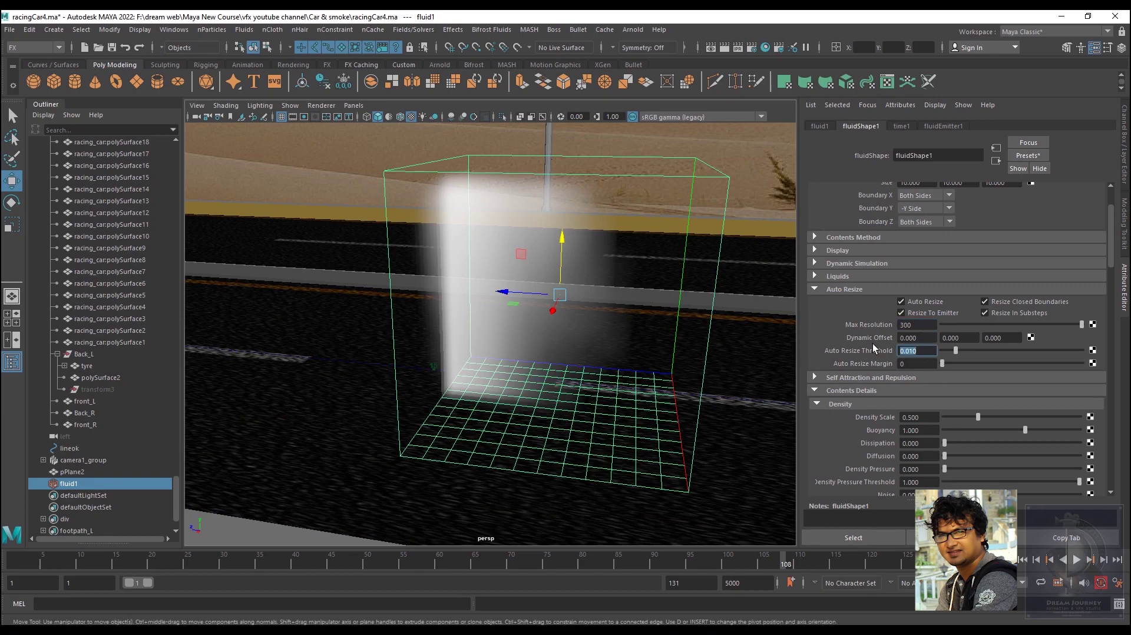
text(0.)
text(001)
key(Return)
click(910, 363)
text(1)
key(Return)
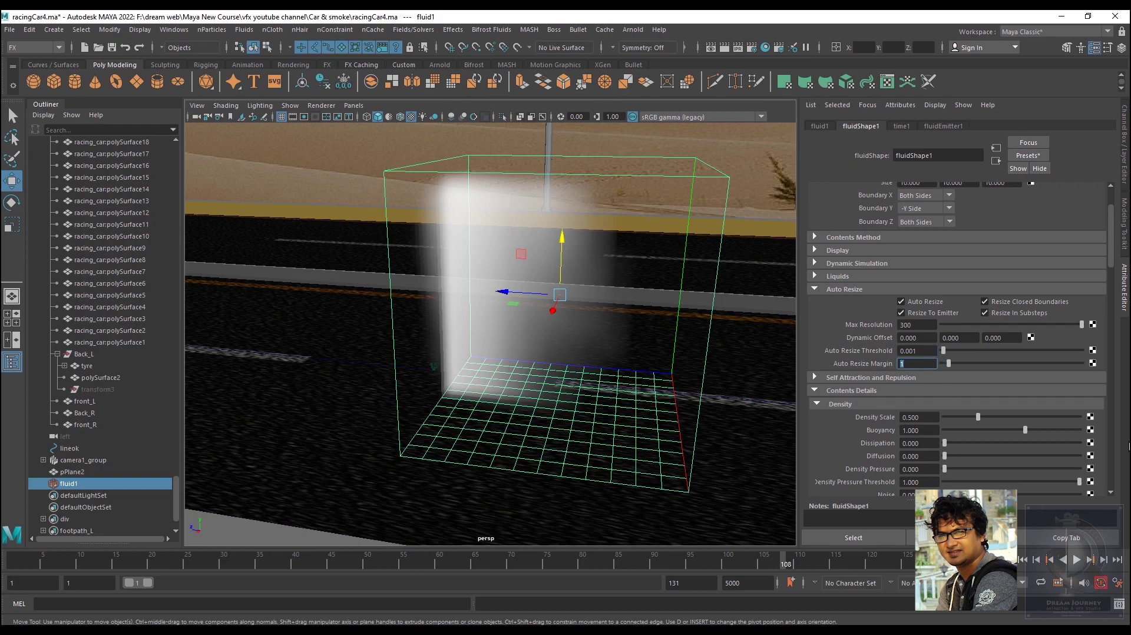
Replay the animation from frame 1 to watch the container follow the smoke
click(1023, 560)
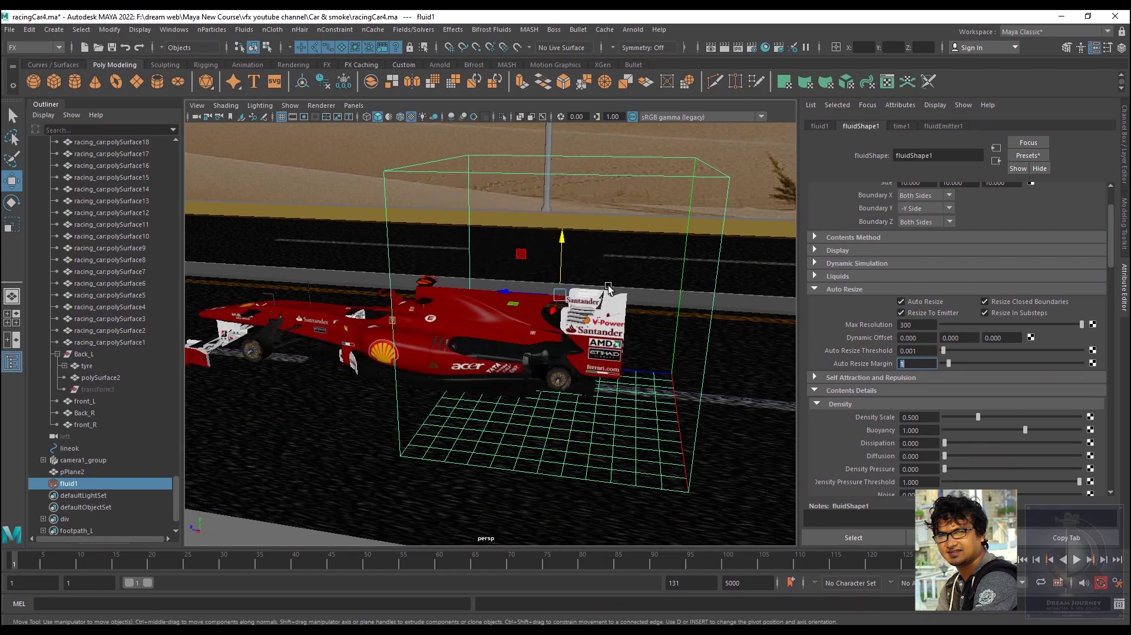
click(1076, 559)
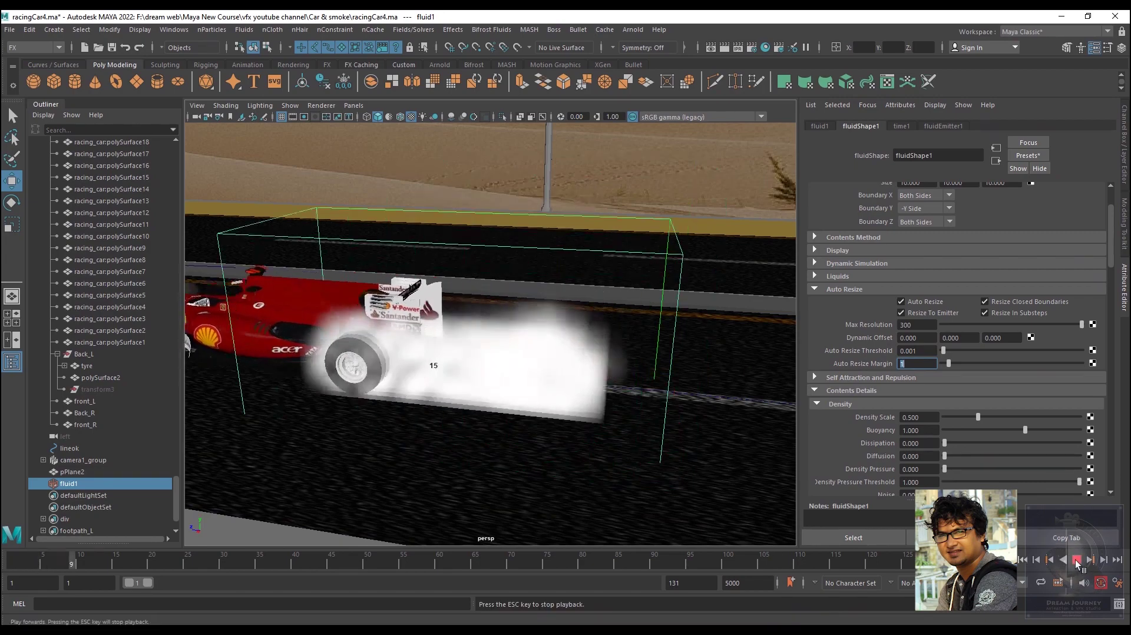
key(Escape)
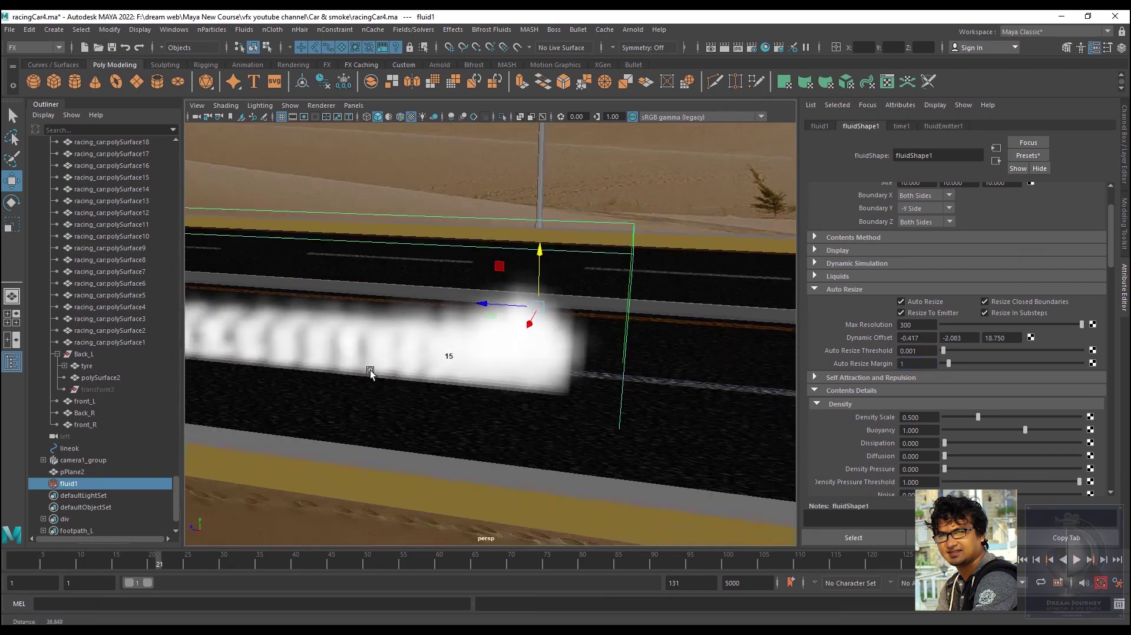
Set Density Buoyancy to 5 and Dissipation to 1.5, then play back to frame 25
mouse_move(370, 371)
alt+mouse_down()
mouse_move(606, 404)
mouse_move(407, 384)
mouse_move(497, 377)
alt+mouse_up()
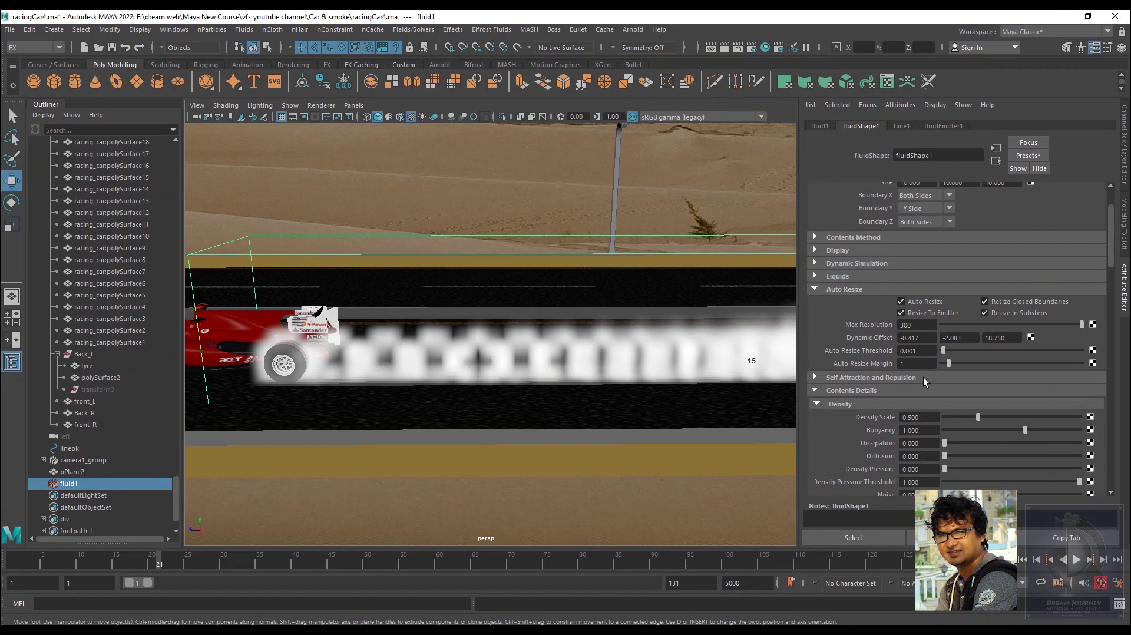
click(921, 431)
drag(922, 430, 885, 432)
text(5)
key(Return)
double_click(926, 443)
text(1.5)
key(Return)
click(1077, 560)
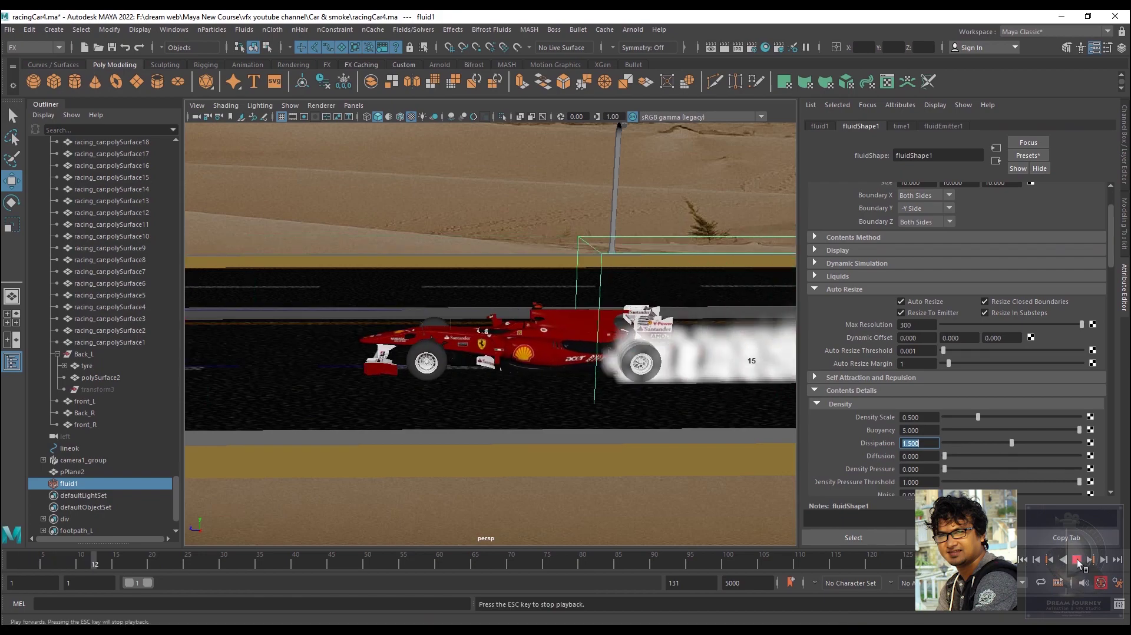
click(1077, 560)
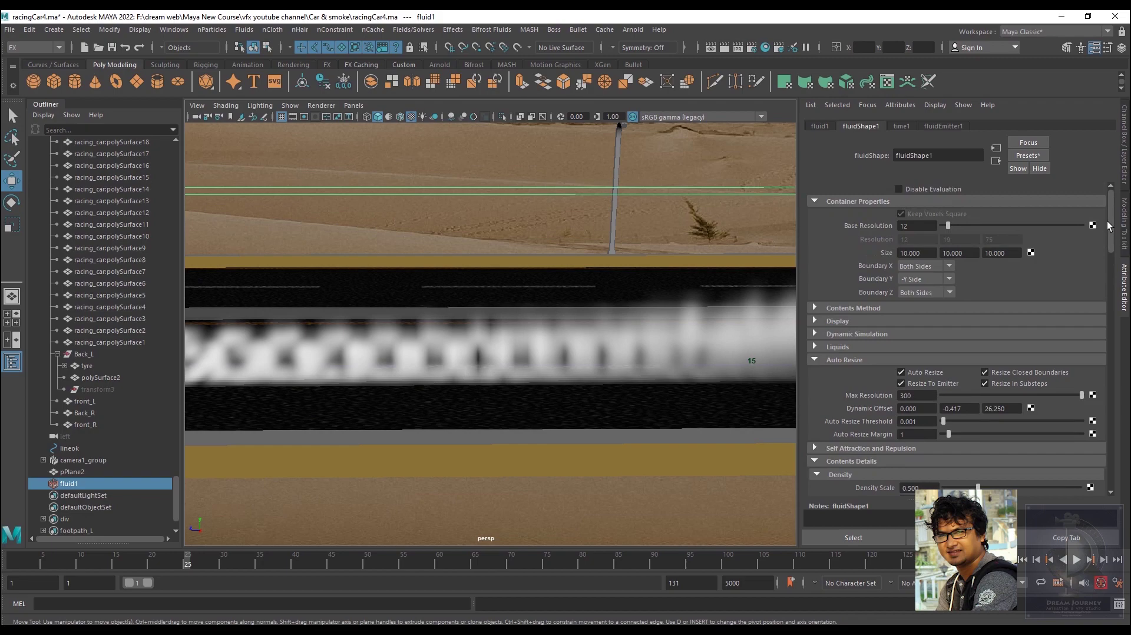
Change fluidShape1's Base Resolution to 8 and return to the first frame
scroll(1111, 259, up, 2)
double_click(916, 225)
text(8)
key(Return)
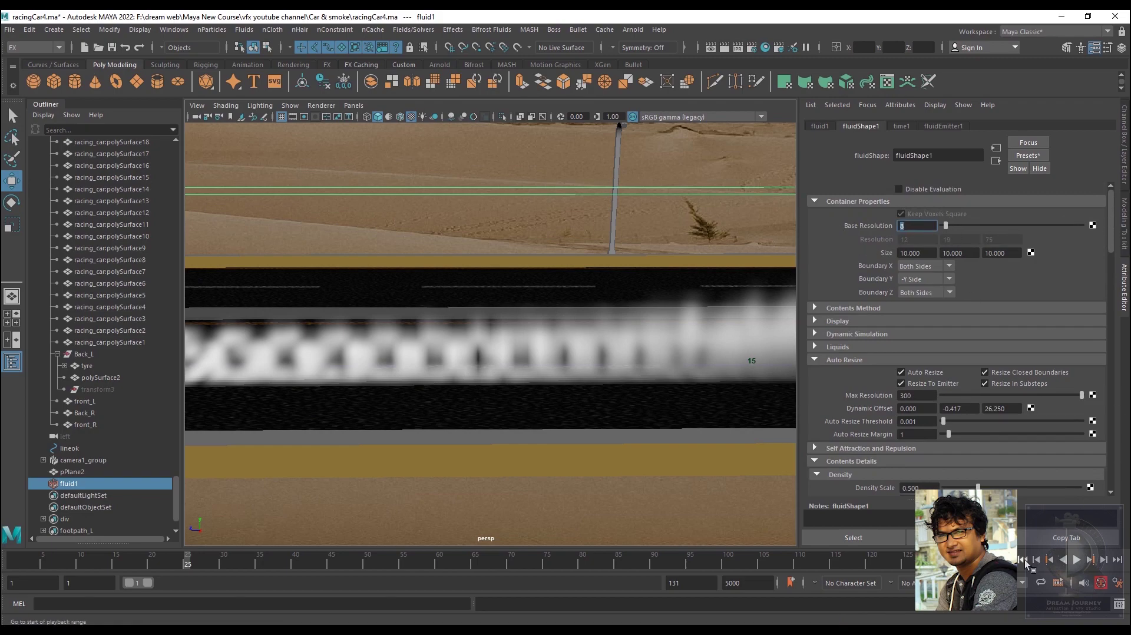
click(1076, 560)
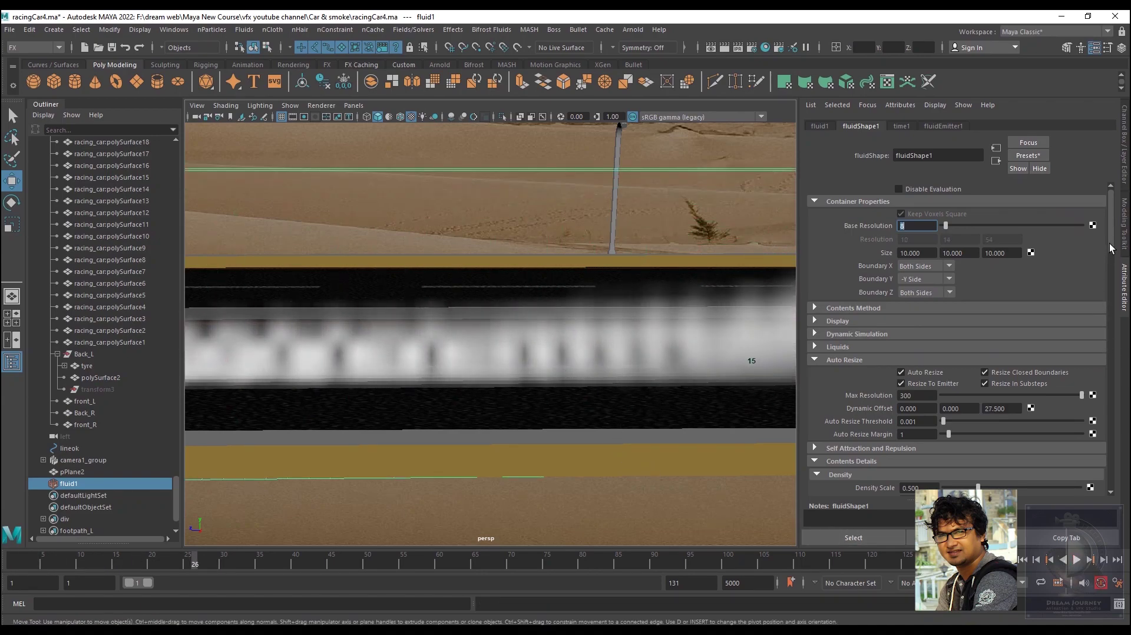
drag(1112, 246, 1112, 327)
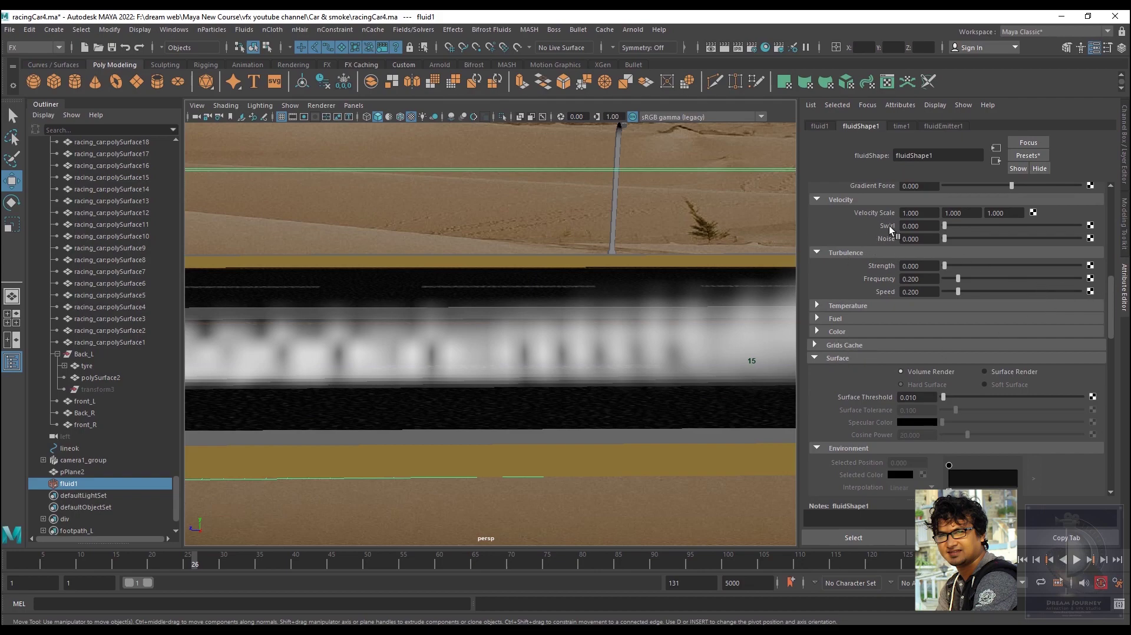
Set the Velocity Swirl to 1 and replay the animation to preview the swirling smoke
click(931, 227)
text(1)
key(Return)
click(1024, 560)
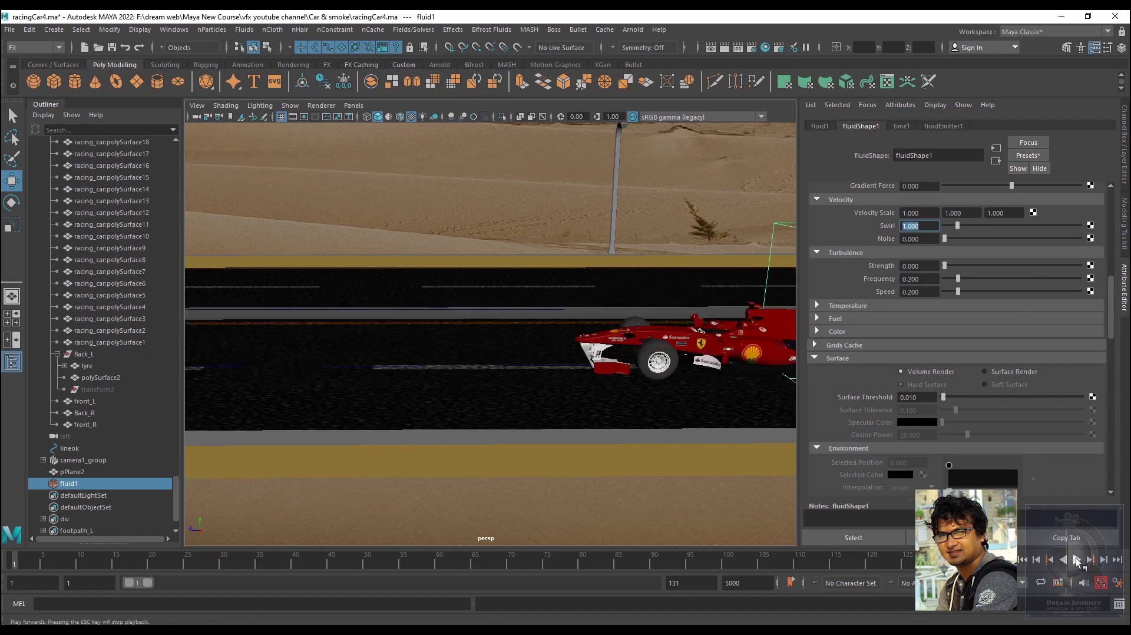
click(1077, 561)
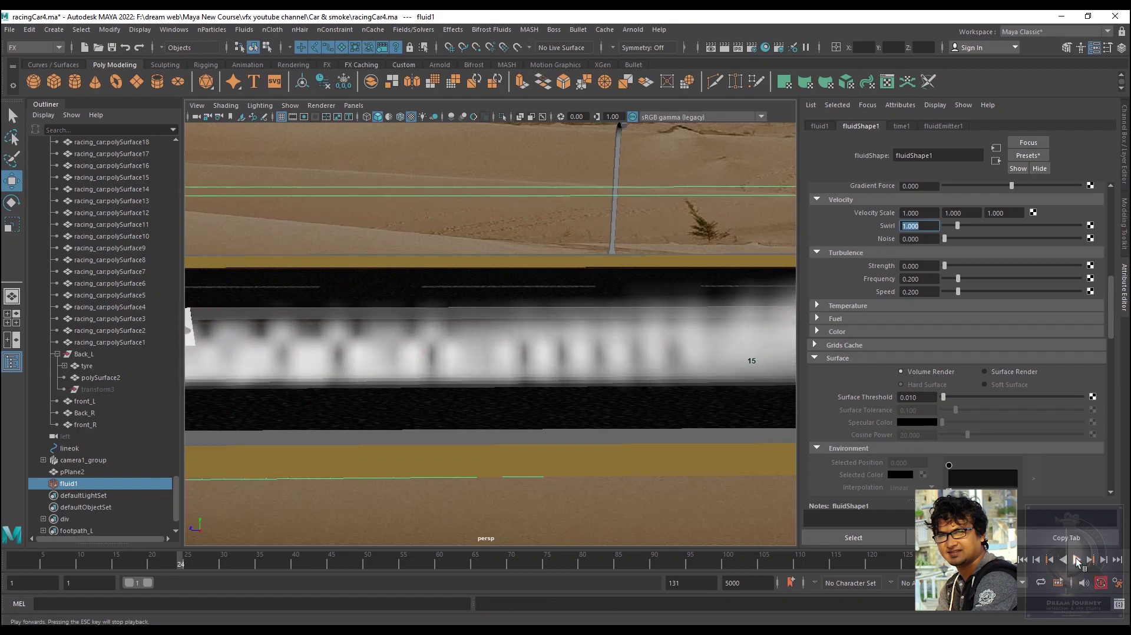
click(1077, 561)
Set turbulence Strength 1, Frequency 0.5 and Speed 0.5
double_click(919, 265)
text(1)
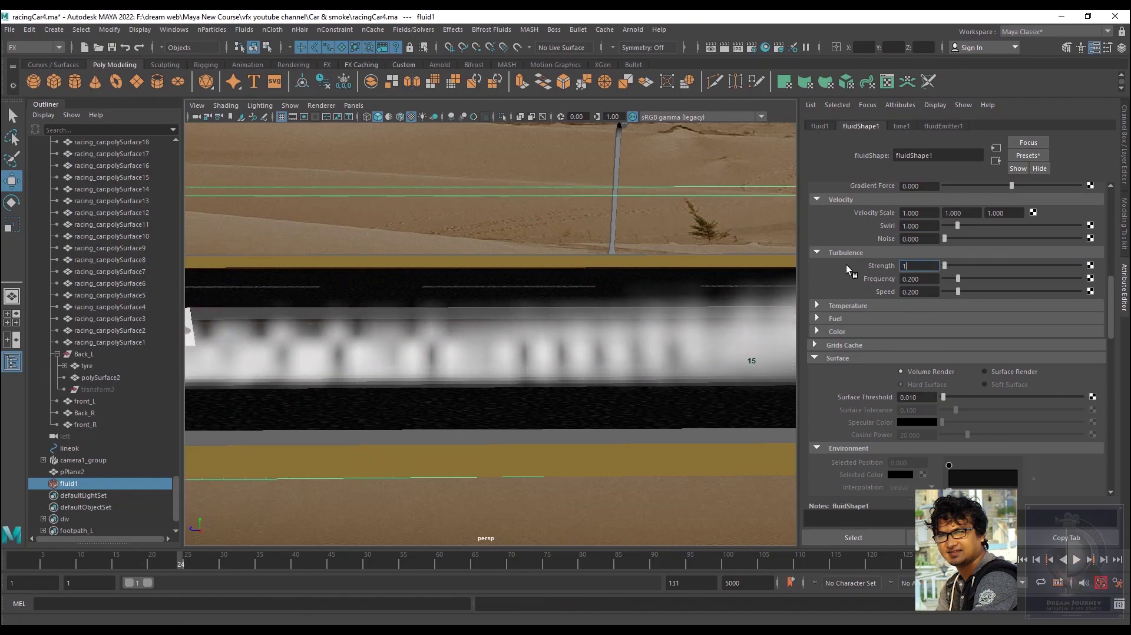
key(Return)
click(903, 279)
drag(917, 279, 888, 279)
text(5)
key(Return)
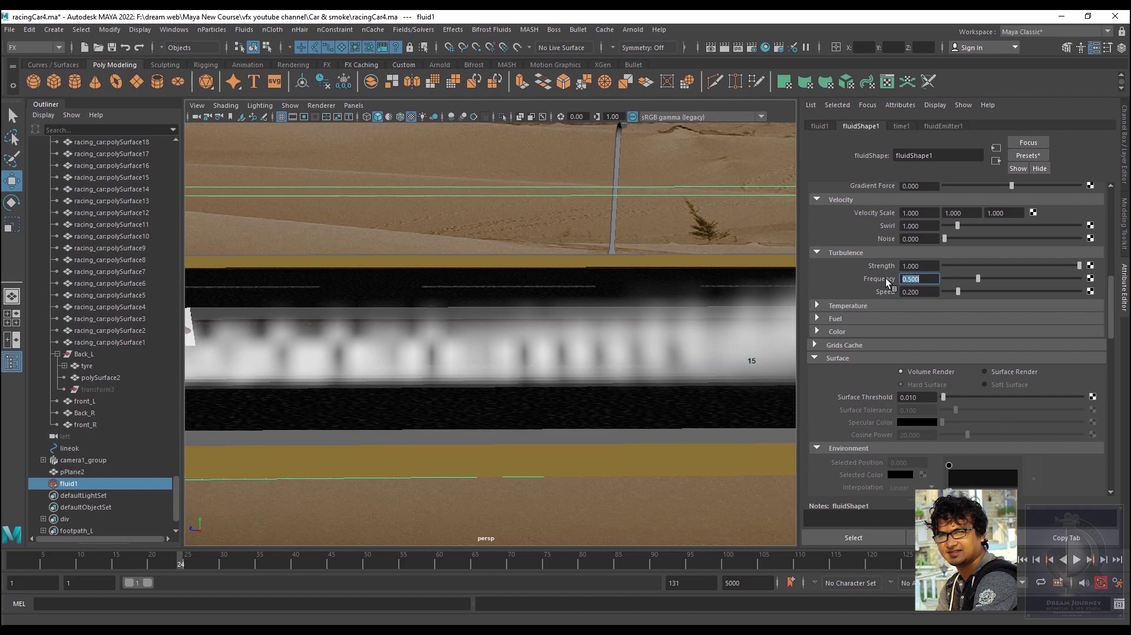
drag(940, 291, 859, 295)
text(0.)
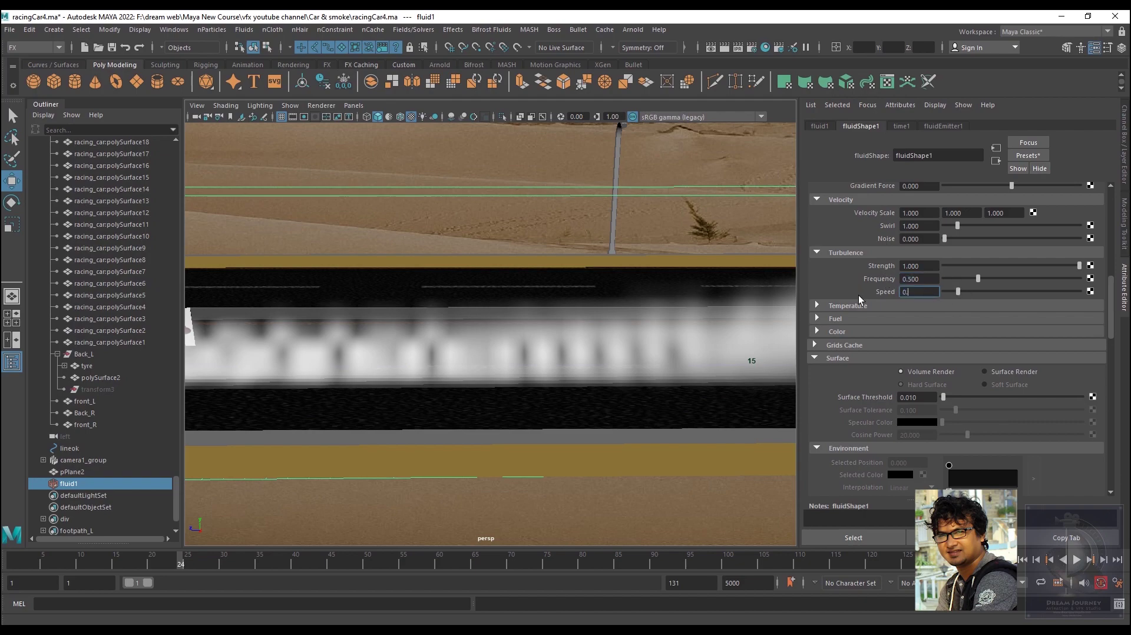
text(5)
key(Return)
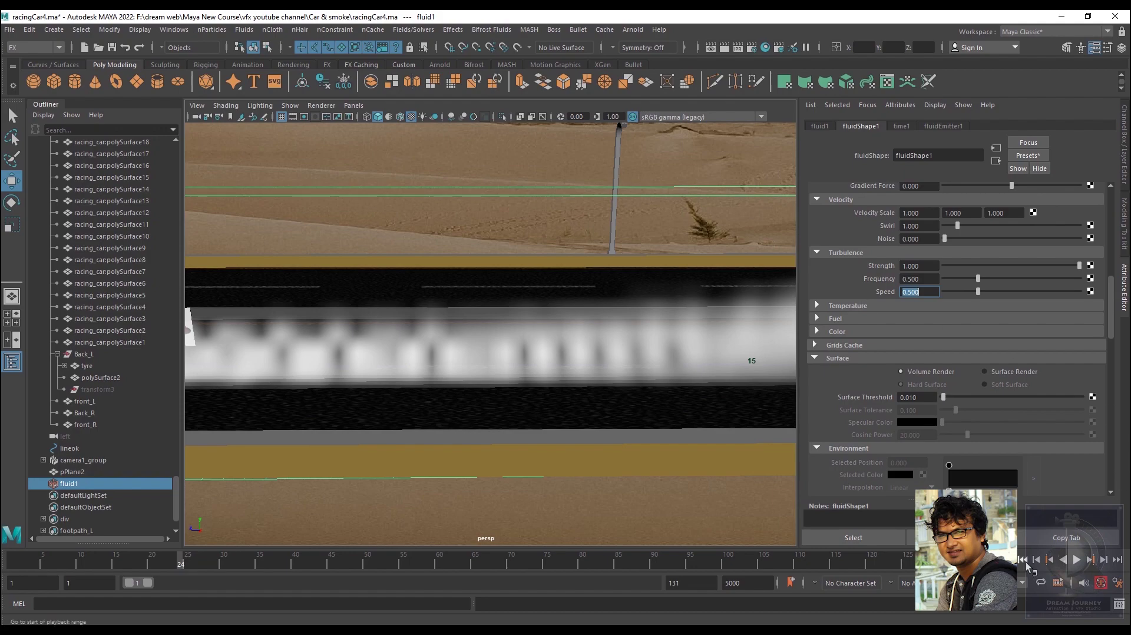
Replay the turbulent smoke from the start and orbit to see car, smoke and ATV
click(1023, 560)
click(1077, 560)
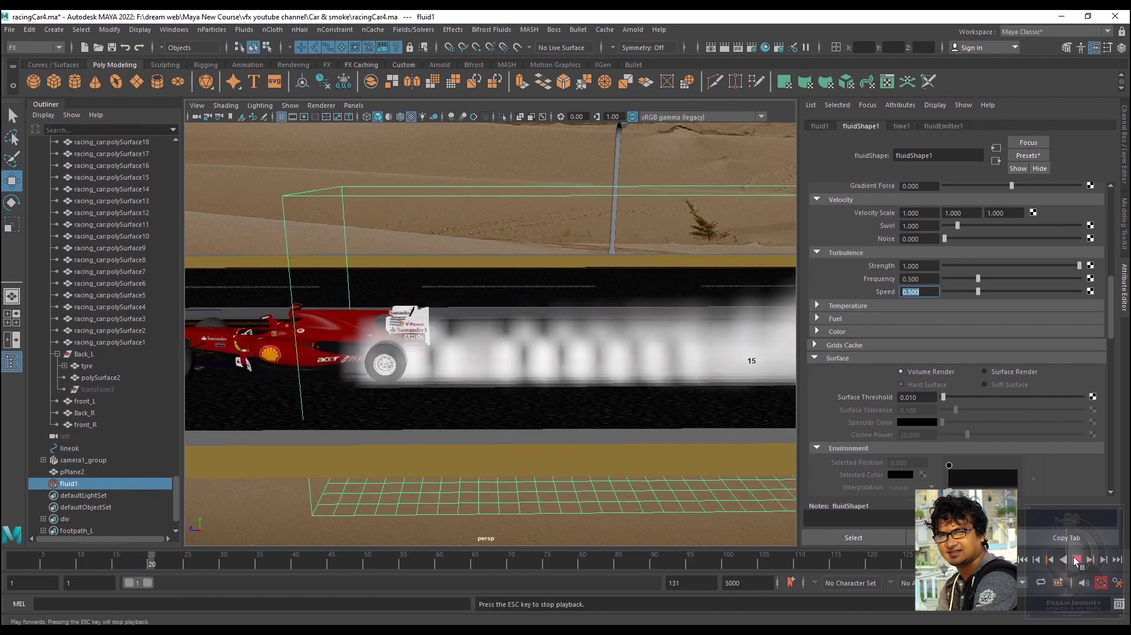
key(Escape)
alt+drag(621, 406, 562, 375)
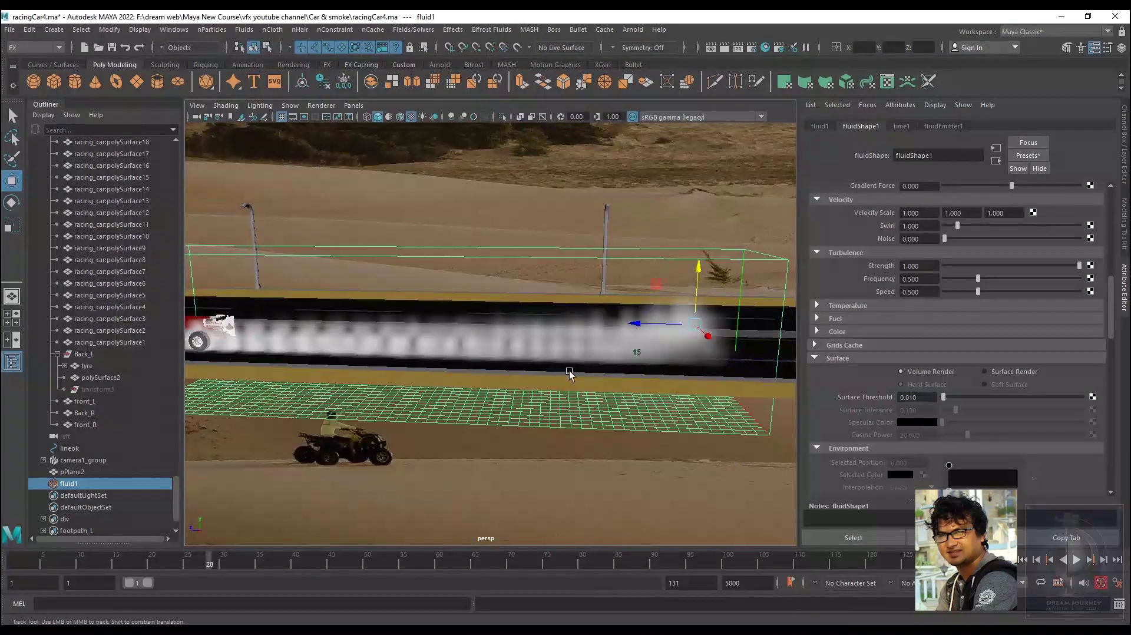
scroll(825, 393, down, 1)
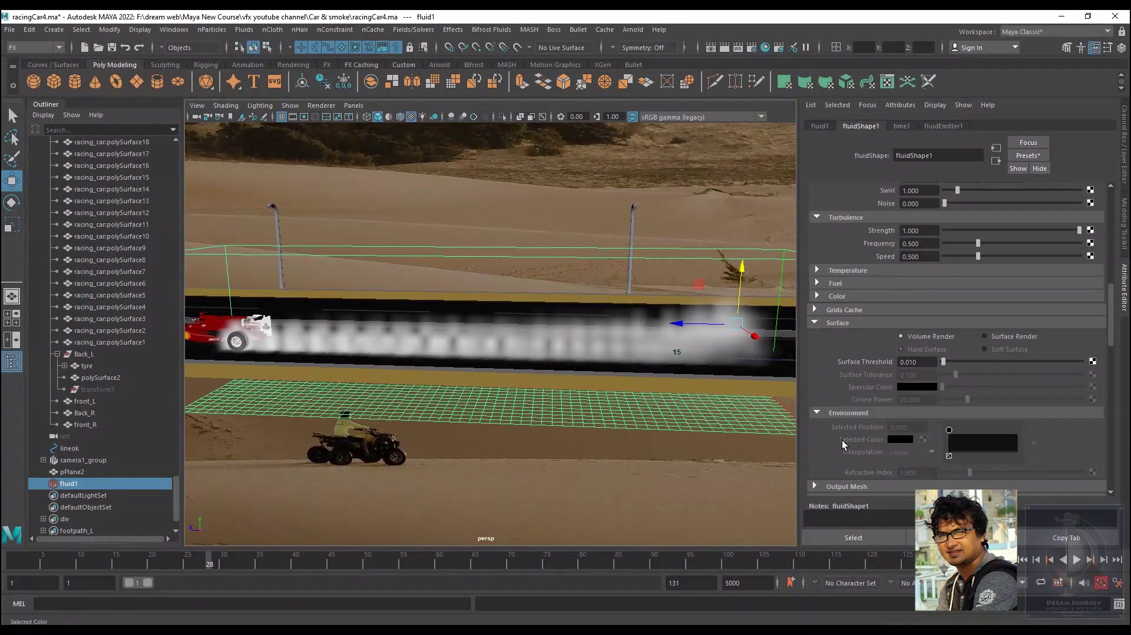
scroll(846, 440, down, 2)
Frame the race car and turn off the smoke's edge dropoff shape
scroll(832, 437, down, 3)
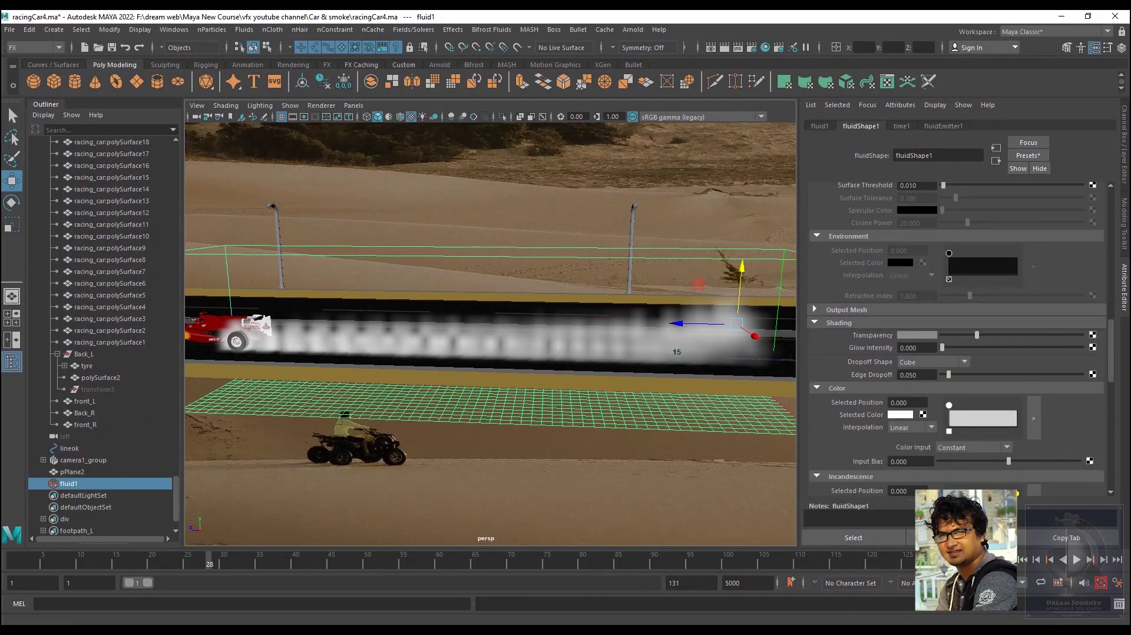
alt+middle_drag(637, 357, 760, 353)
scroll(707, 361, up, 1)
scroll(654, 368, up, 2)
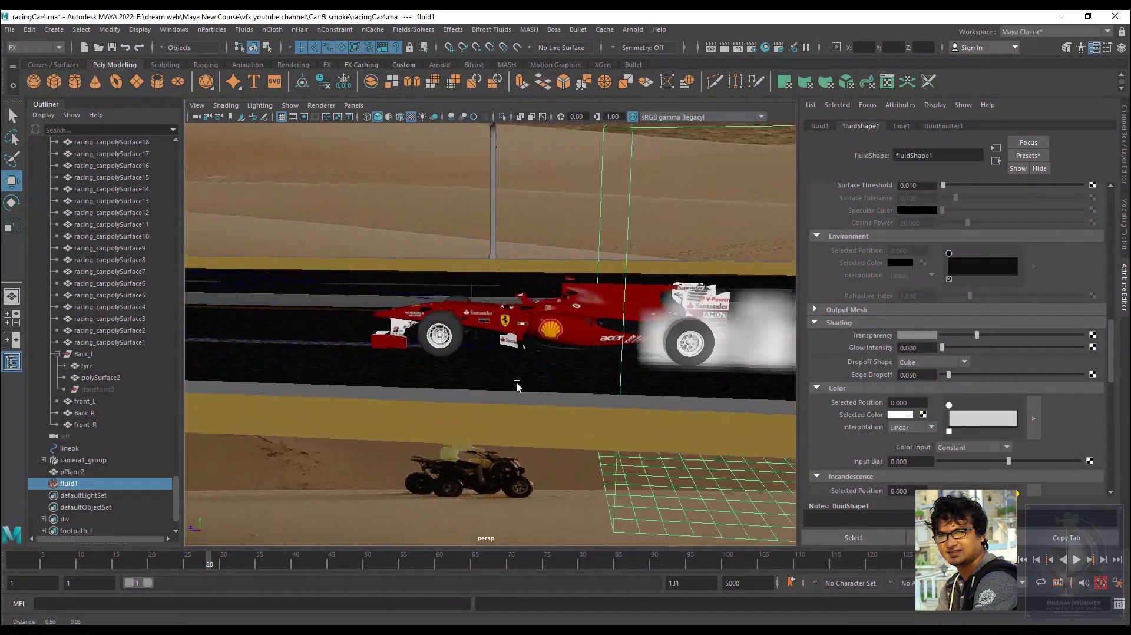
scroll(607, 375, up, 2)
scroll(564, 383, up, 1)
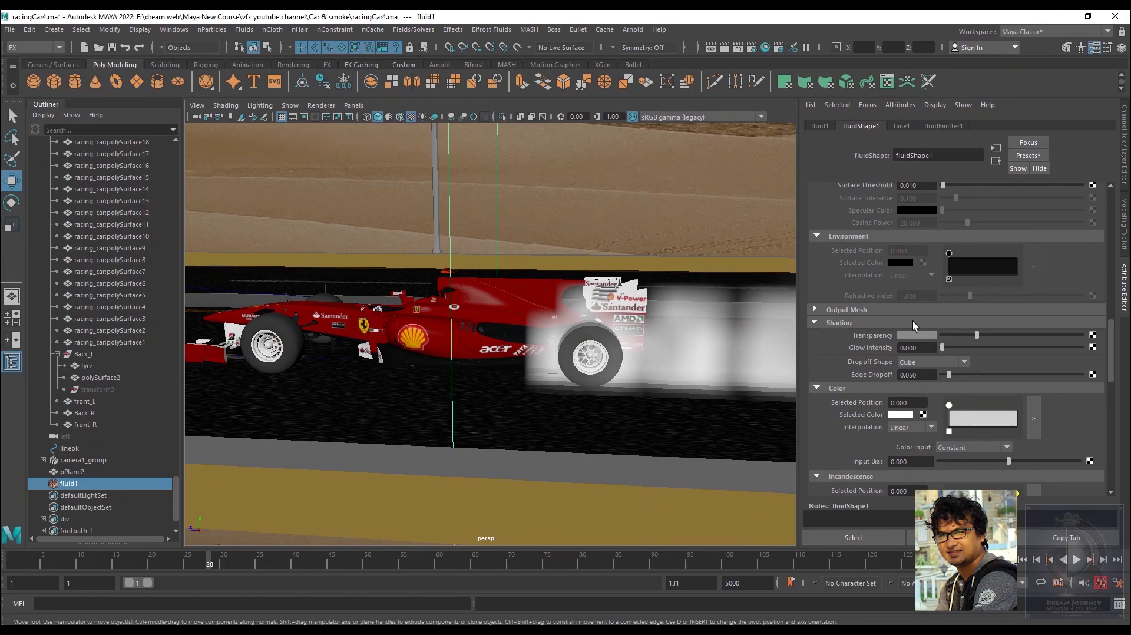
click(914, 363)
click(912, 377)
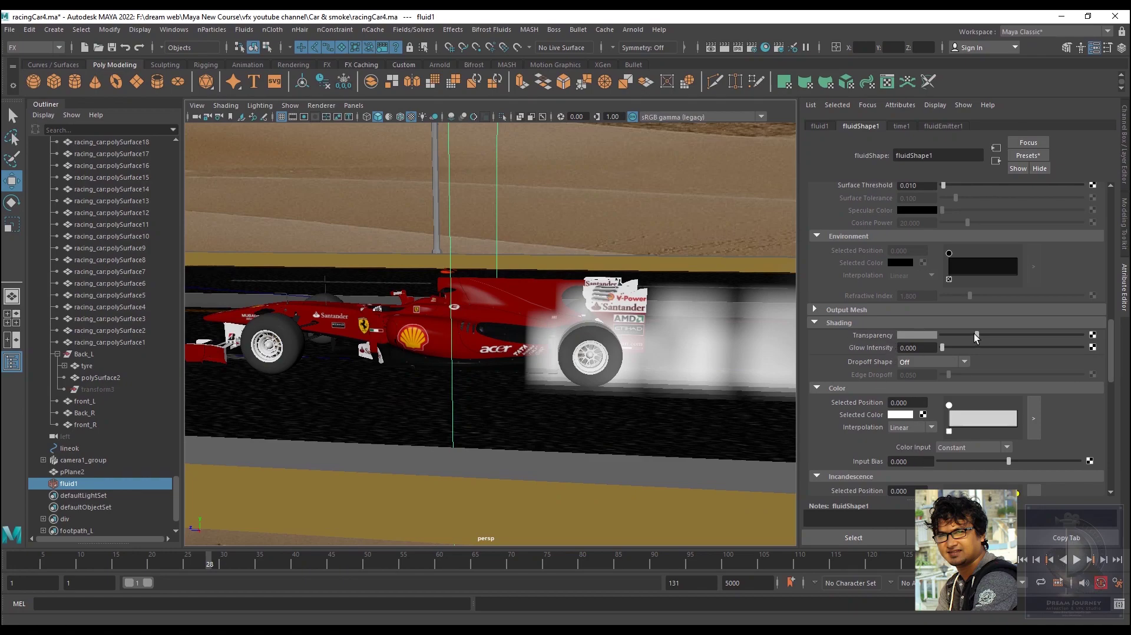
Adjust the Shading Transparency slider, previewing the smoke until it reads more solid
drag(977, 334, 1013, 336)
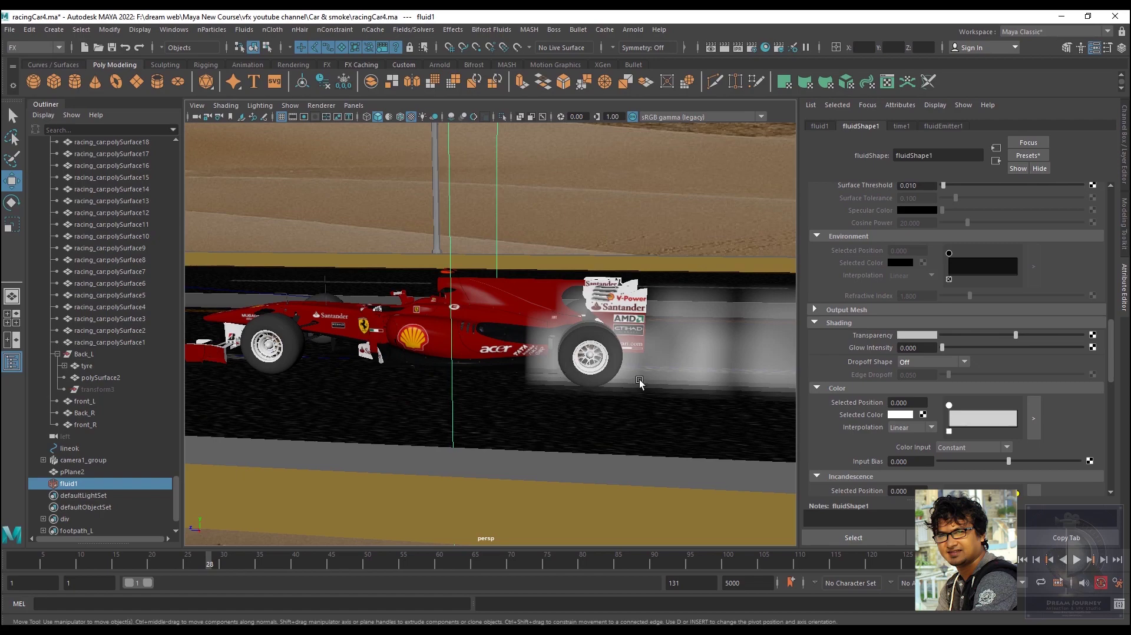
alt+drag(530, 354, 567, 376)
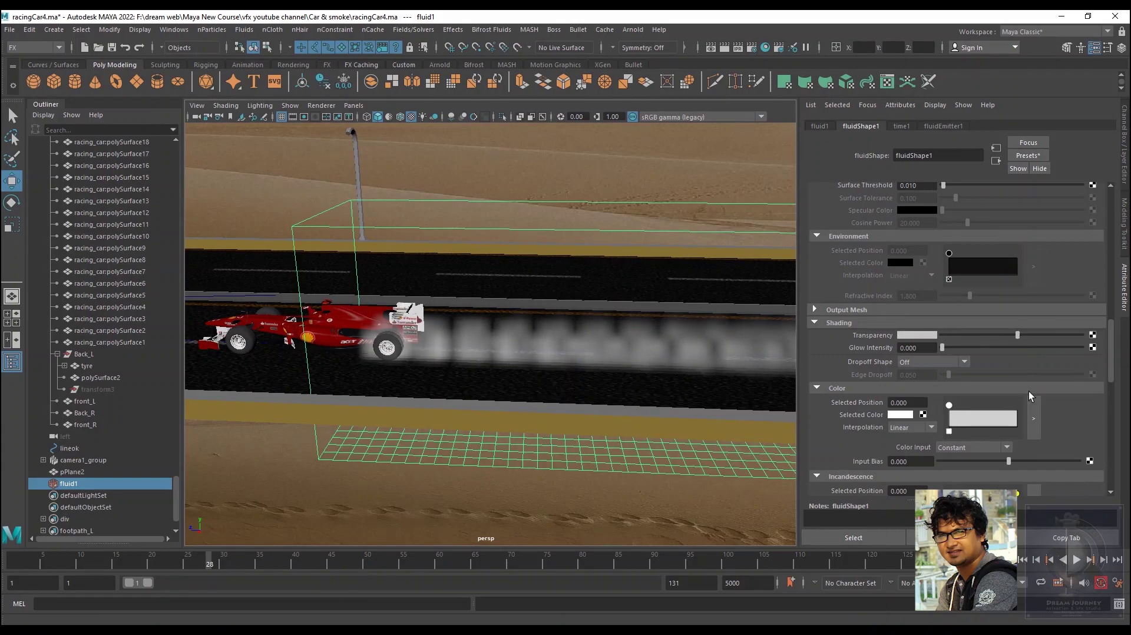
click(1024, 560)
click(1076, 560)
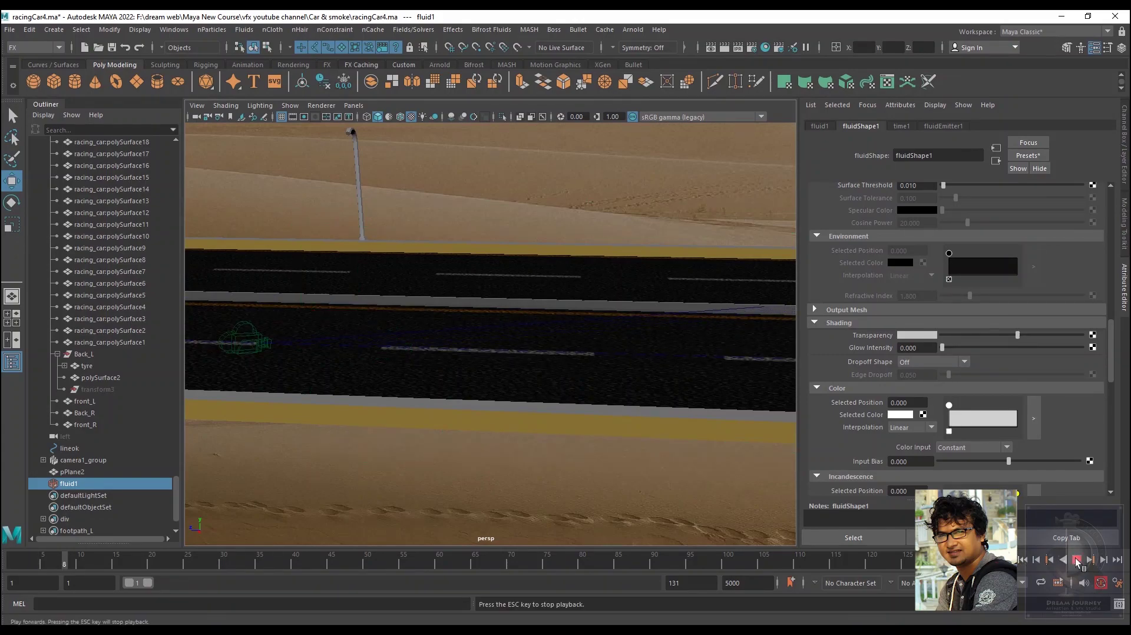
click(1077, 561)
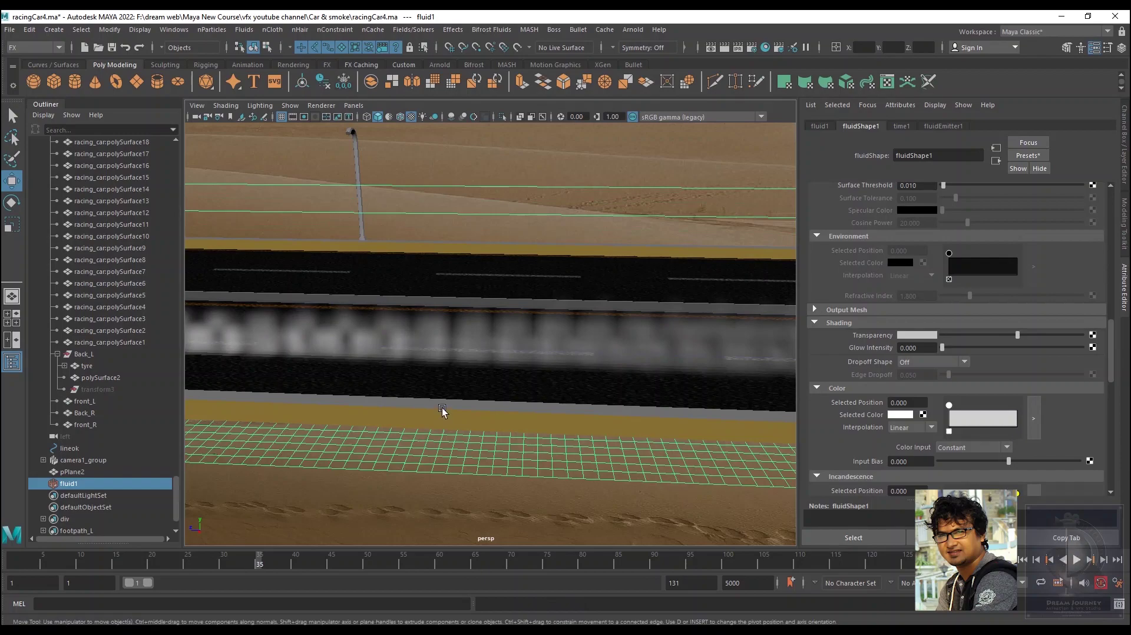
mouse_move(661, 399)
alt+mouse_down()
mouse_move(505, 392)
mouse_move(656, 372)
alt+mouse_up()
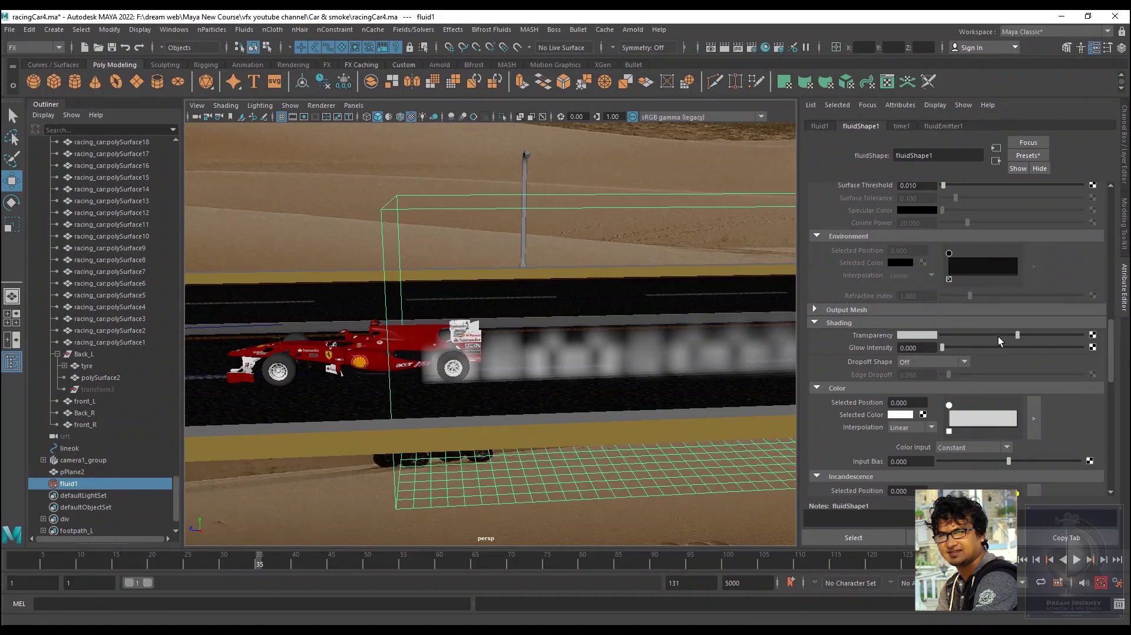
drag(1016, 334, 998, 334)
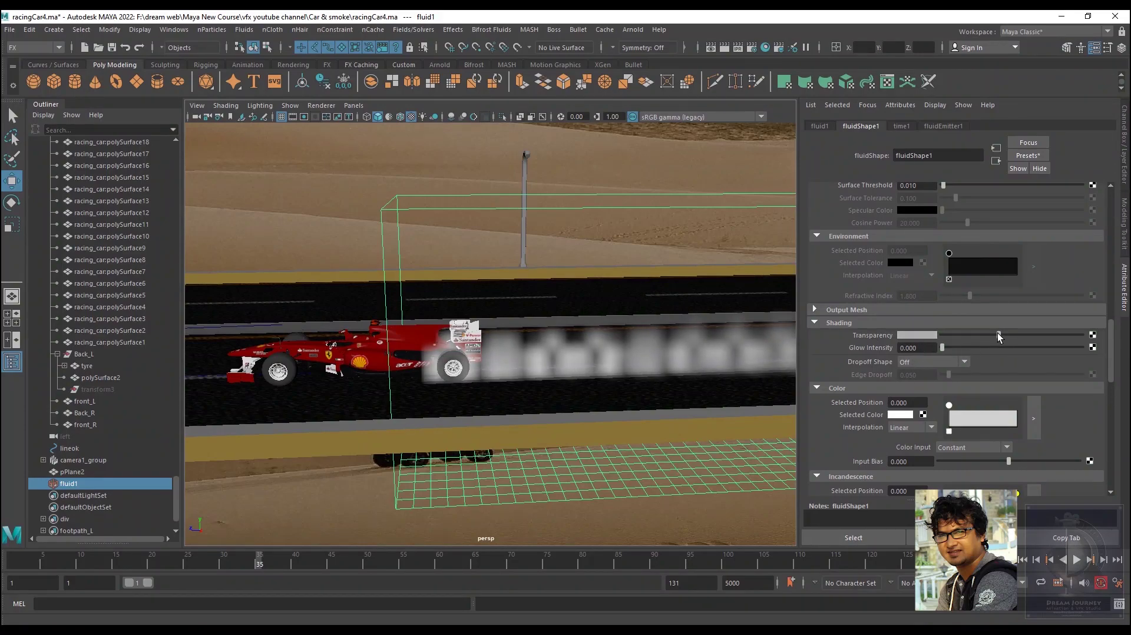
Try fluidShape1's Lighting Self Shadow on and then off again
scroll(840, 419, down, 3)
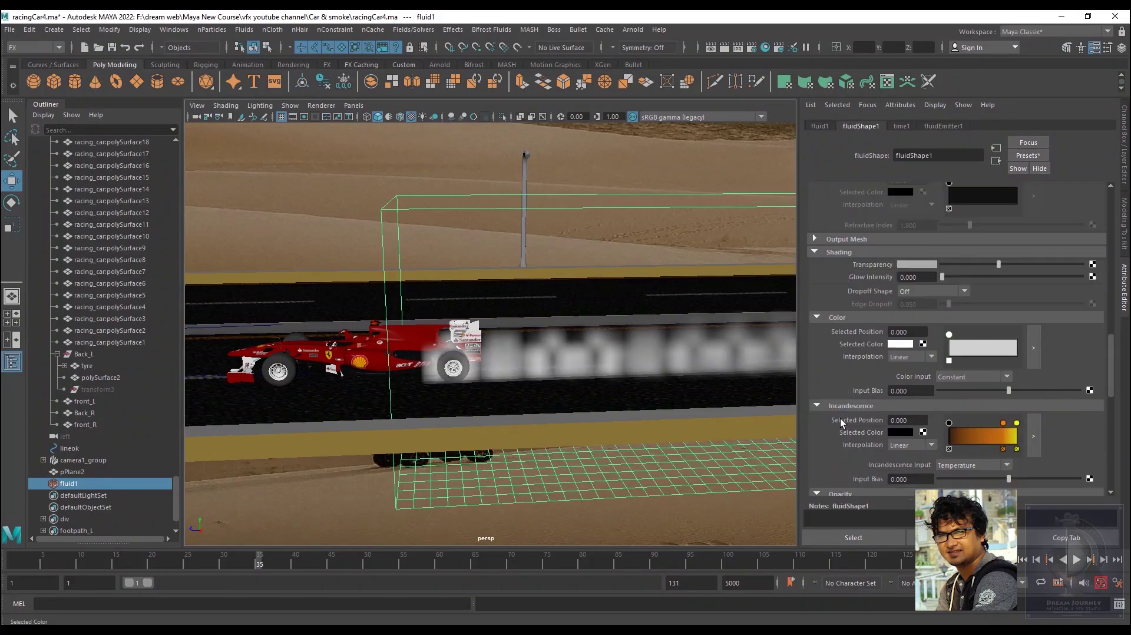
scroll(834, 424, down, 3)
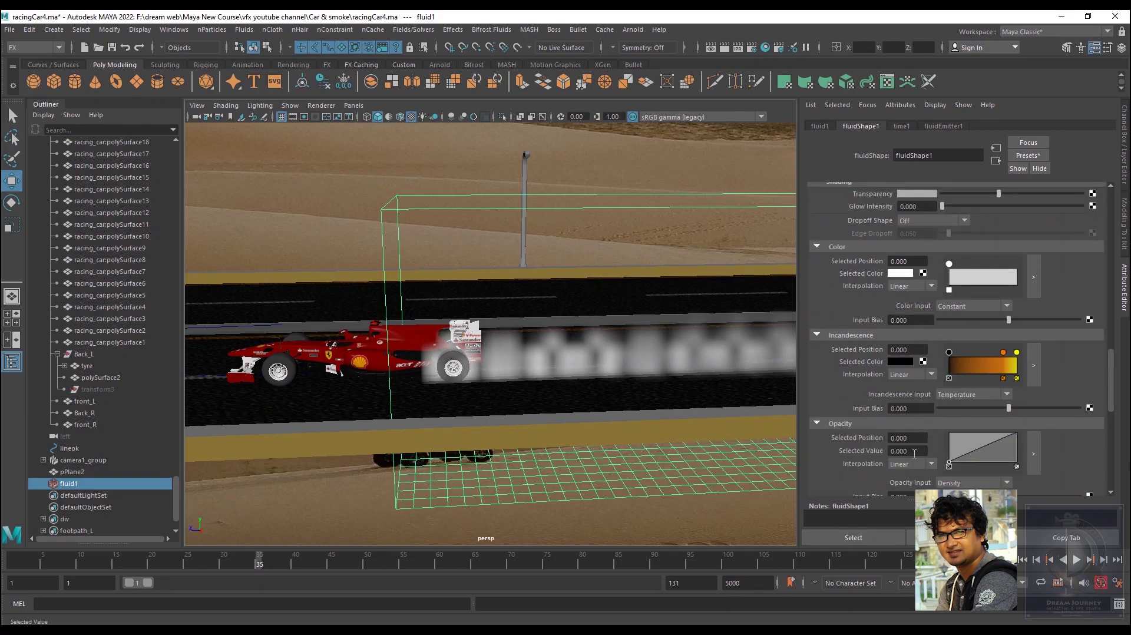
scroll(822, 448, down, 2)
scroll(849, 447, down, 2)
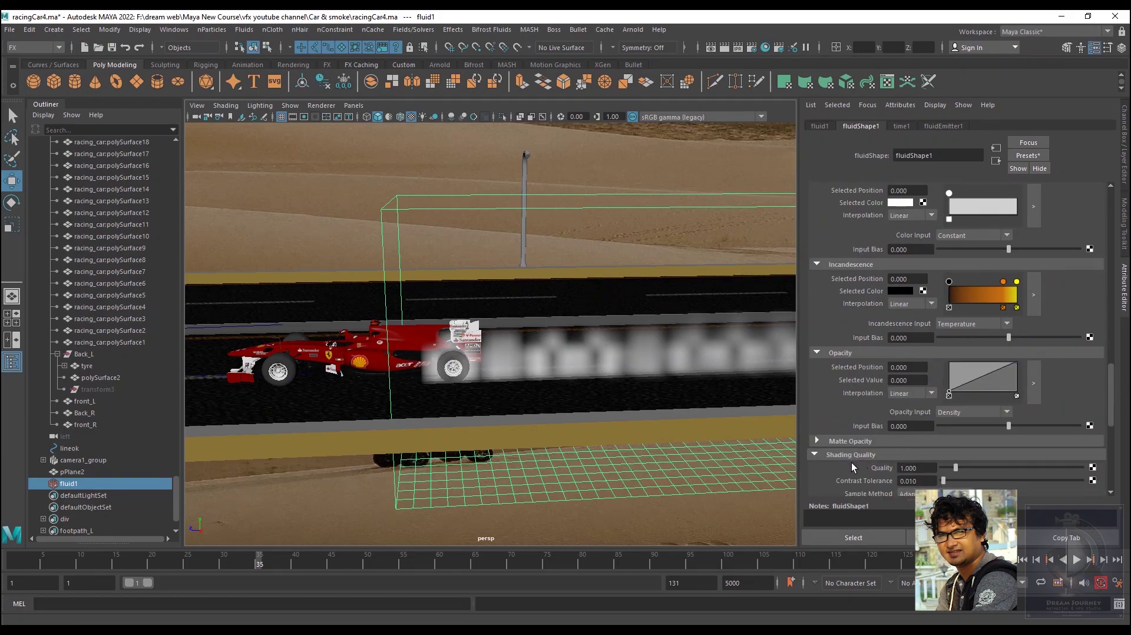
scroll(851, 462, down, 3)
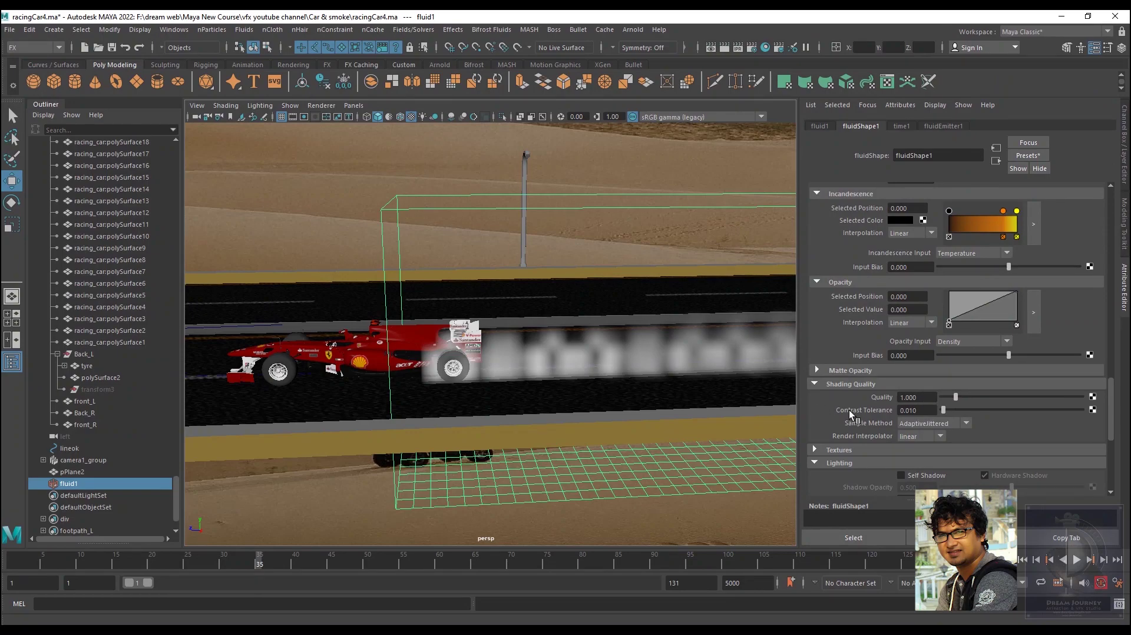
click(902, 476)
click(901, 476)
Rewind, close in on the car's rear and play to preview the smoke
key(alt+shift+v)
alt+right_drag(632, 359, 468, 395)
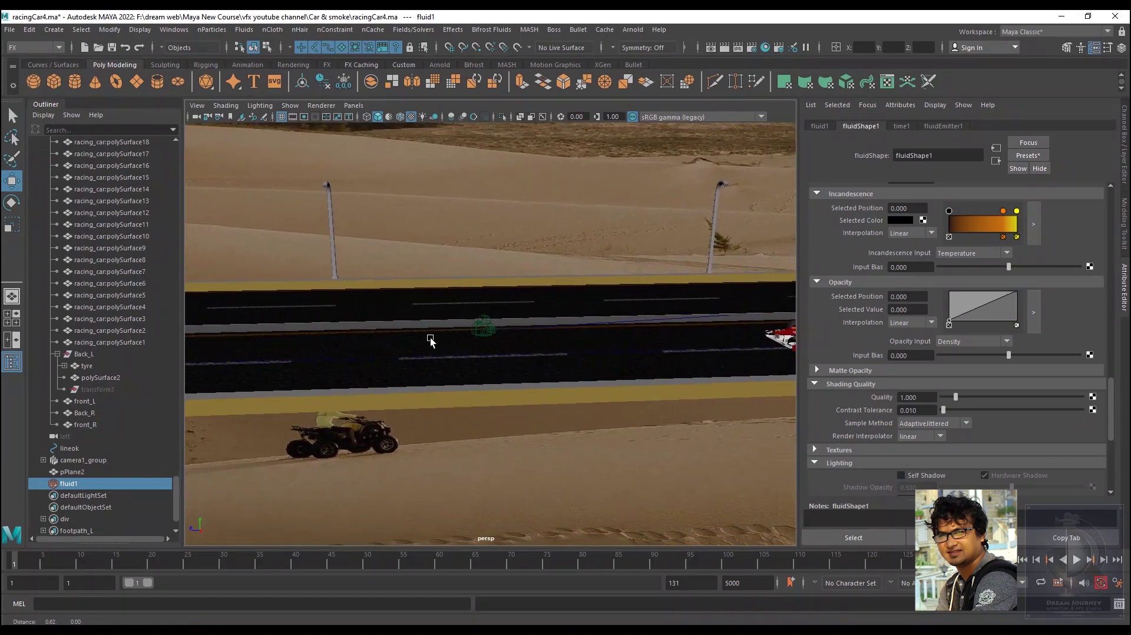
alt+middle_drag(467, 395, 495, 391)
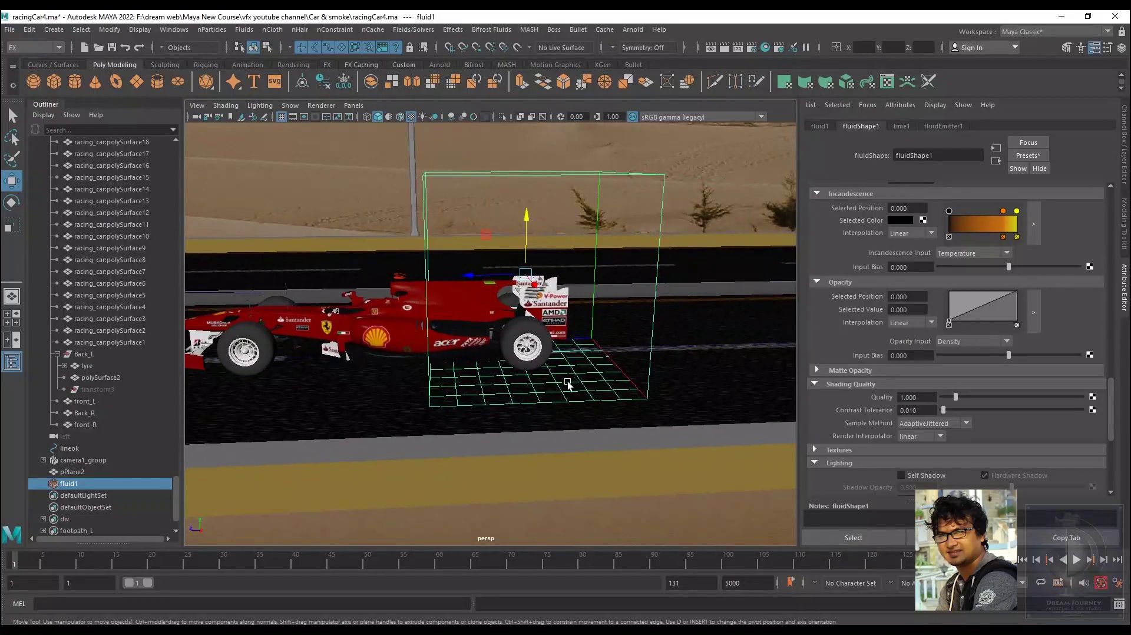
alt+right_drag(521, 370, 707, 412)
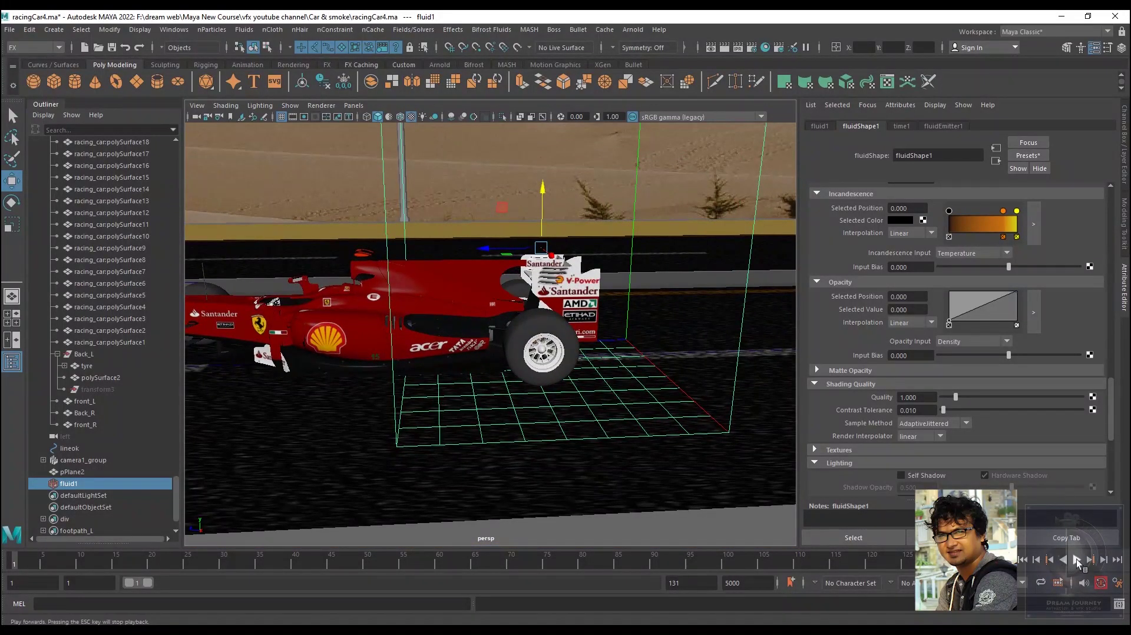
click(1076, 560)
alt+middle_drag(564, 439, 652, 434)
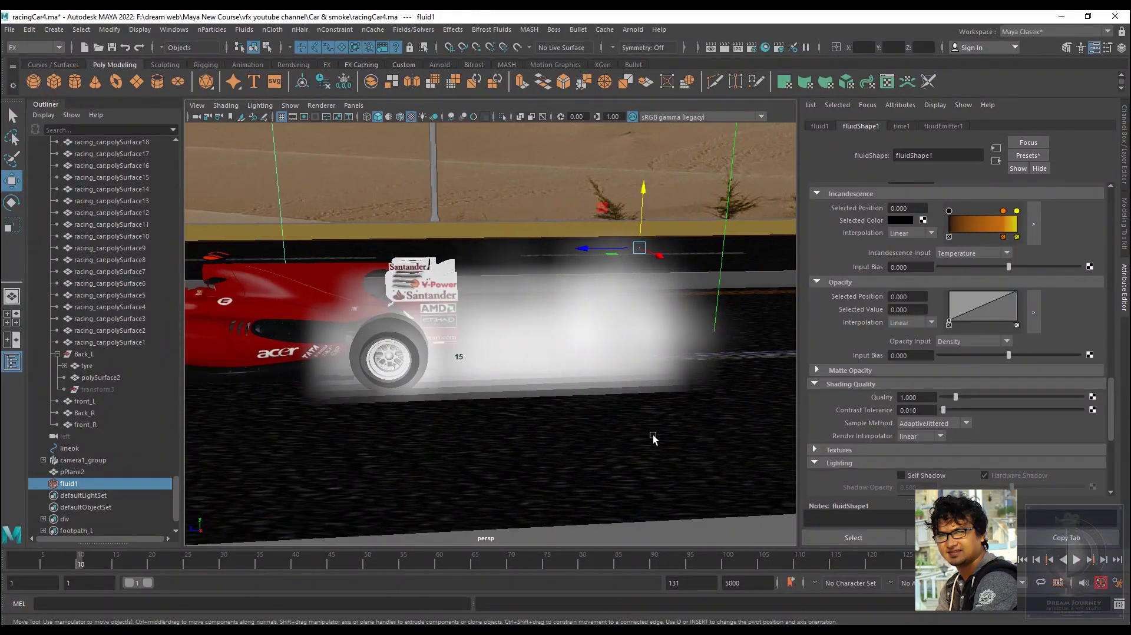
Leave Self Shadow enabled after comparing, then bring up fluidEmitter1's settings
click(901, 475)
click(901, 475)
click(901, 476)
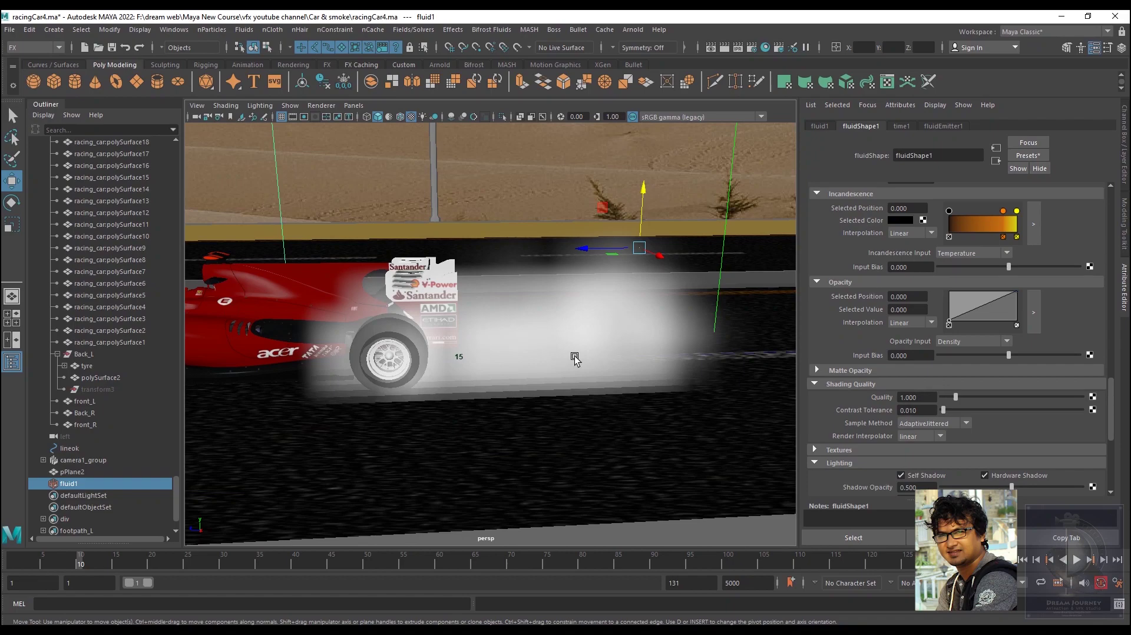
scroll(853, 454, down, 1)
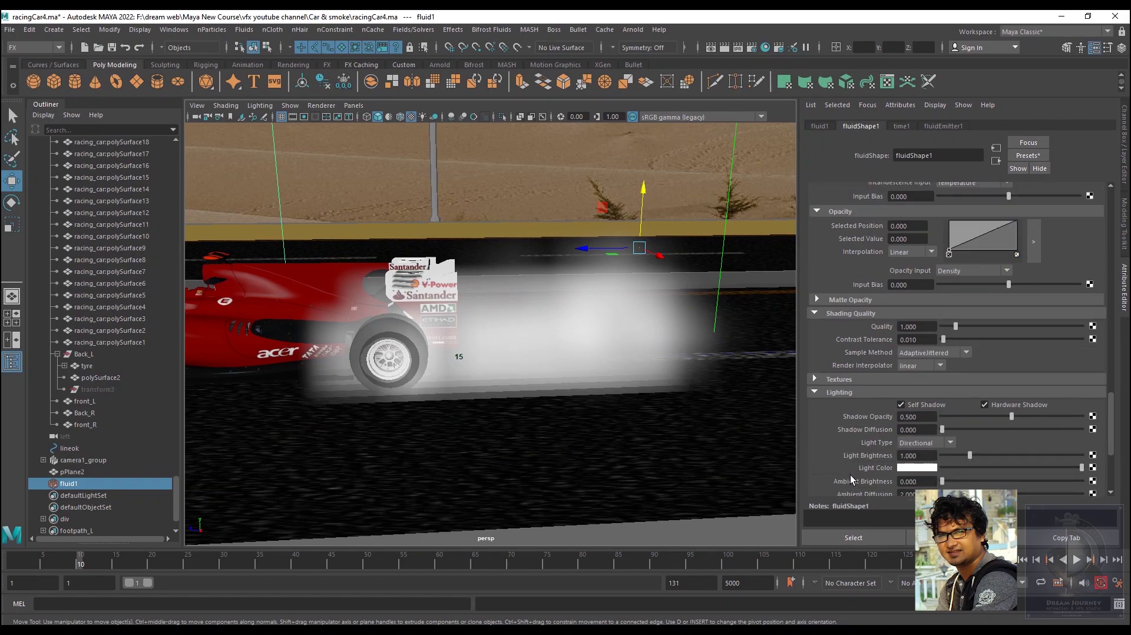
scroll(851, 475, down, 2)
scroll(851, 474, down, 2)
scroll(832, 440, down, 1)
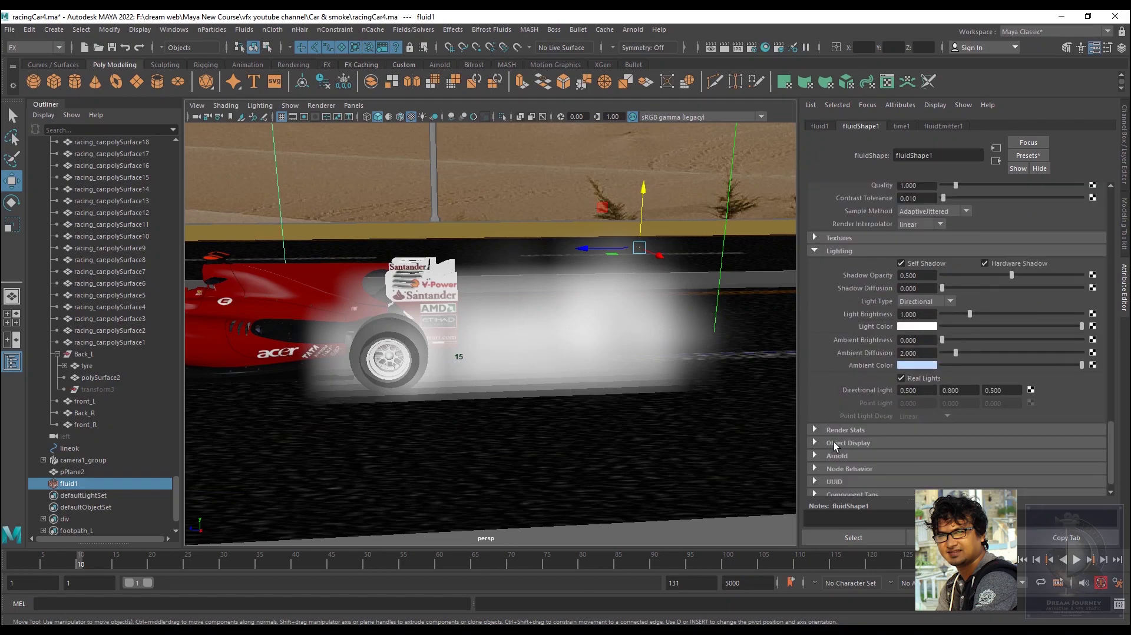
alt+drag(588, 358, 551, 347)
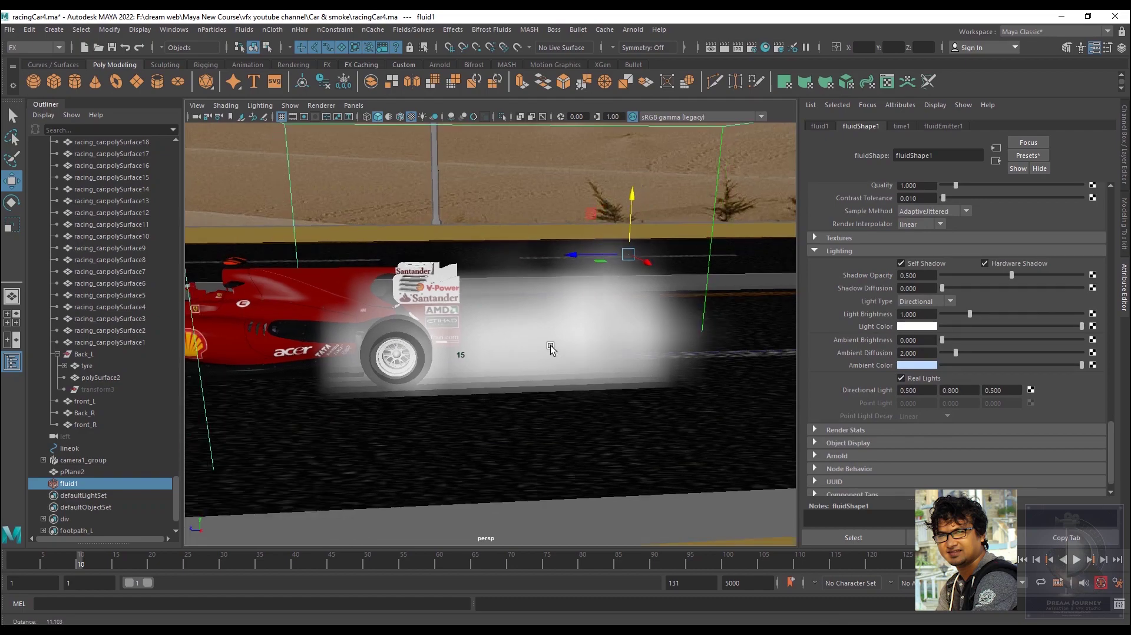
click(941, 126)
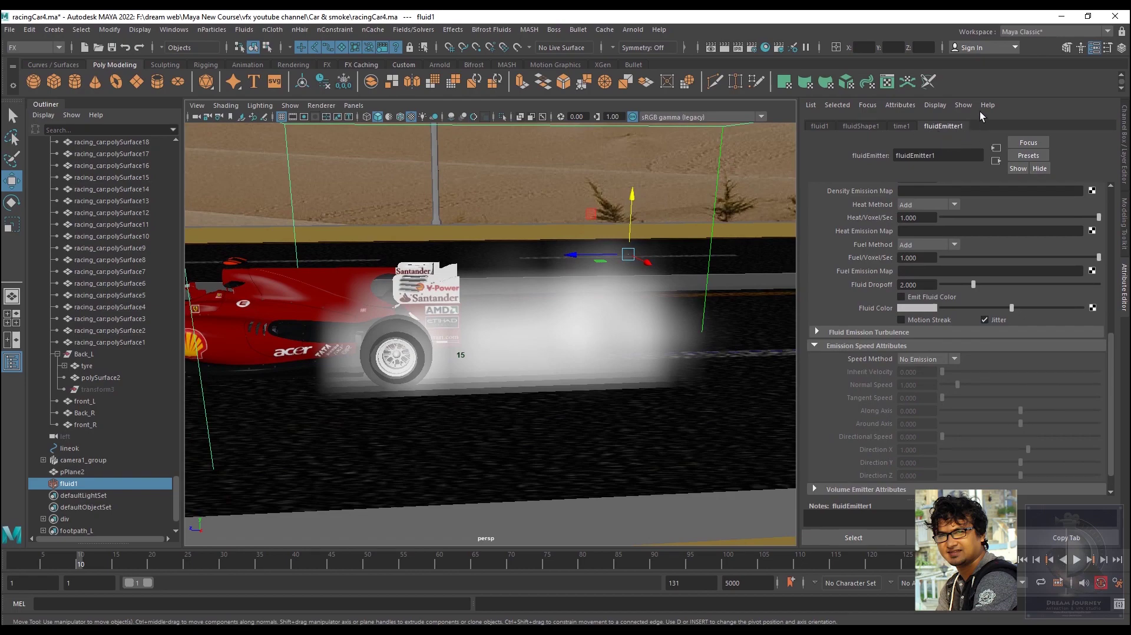
Set fluidEmitter1's Speed Method to Replace and Inherit Velocity to 0.4
click(923, 359)
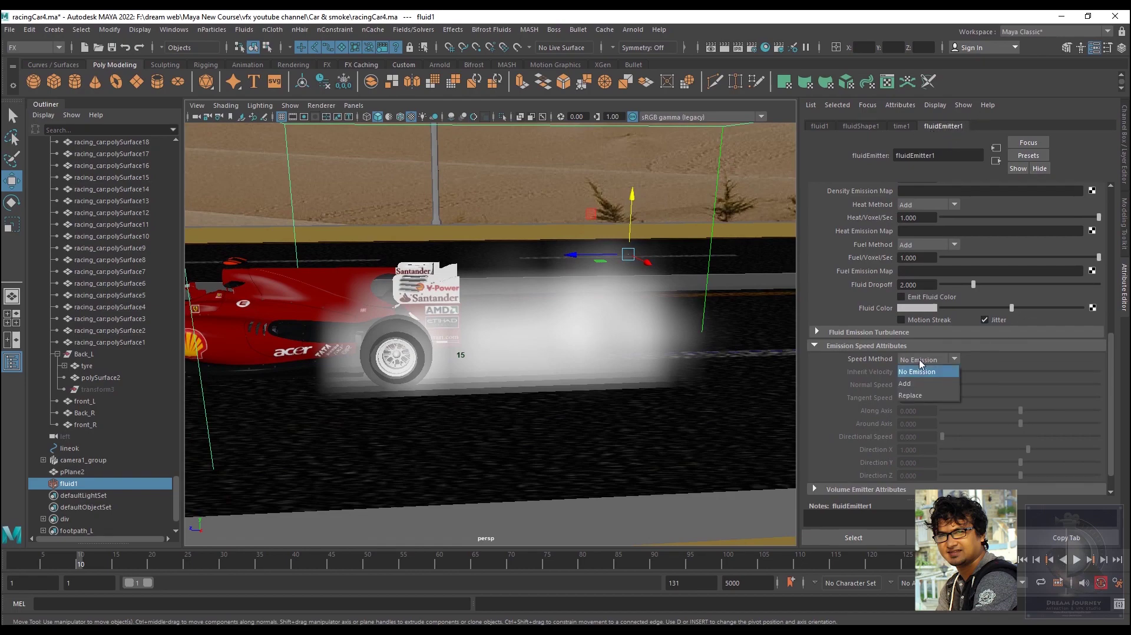
click(909, 394)
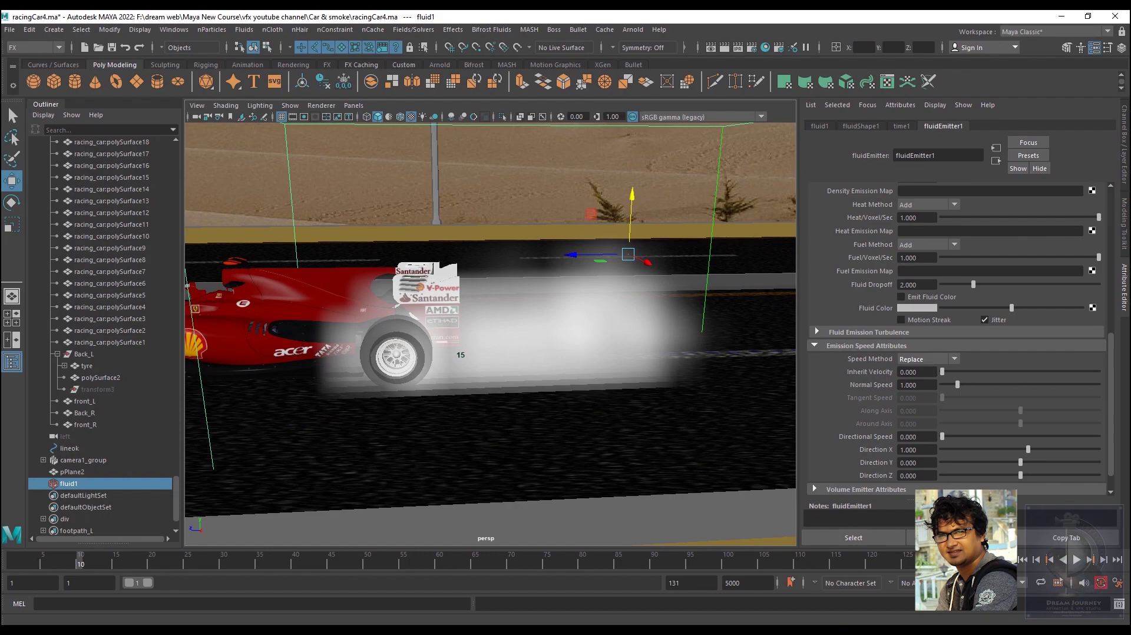
click(923, 356)
click(919, 396)
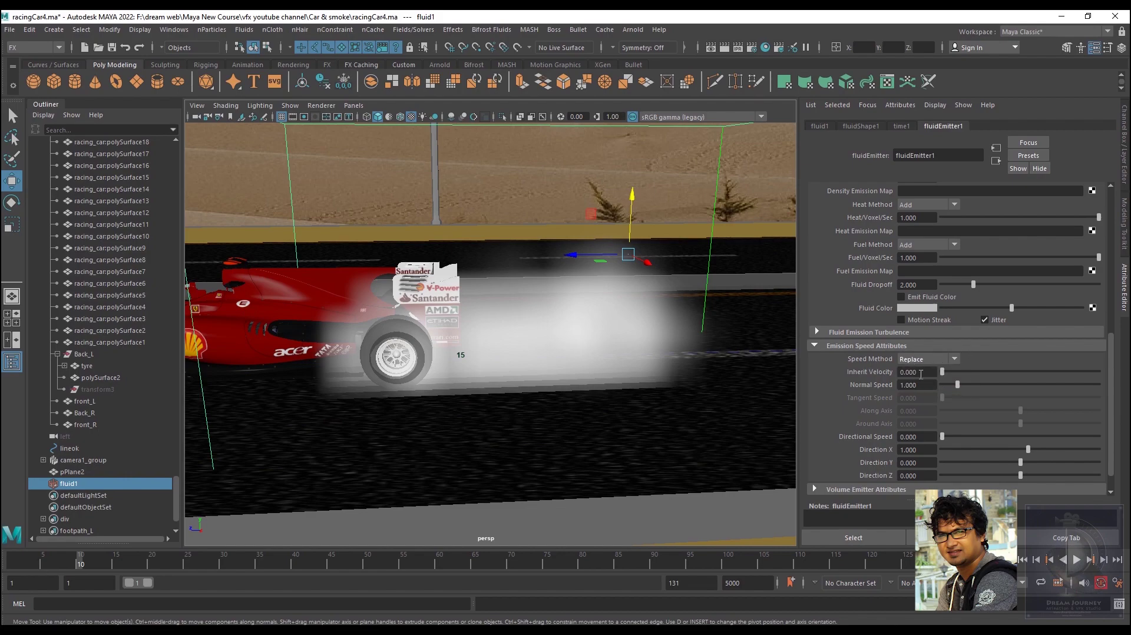
double_click(921, 372)
text(0)
text(.4)
key(Return)
click(1024, 560)
click(1077, 559)
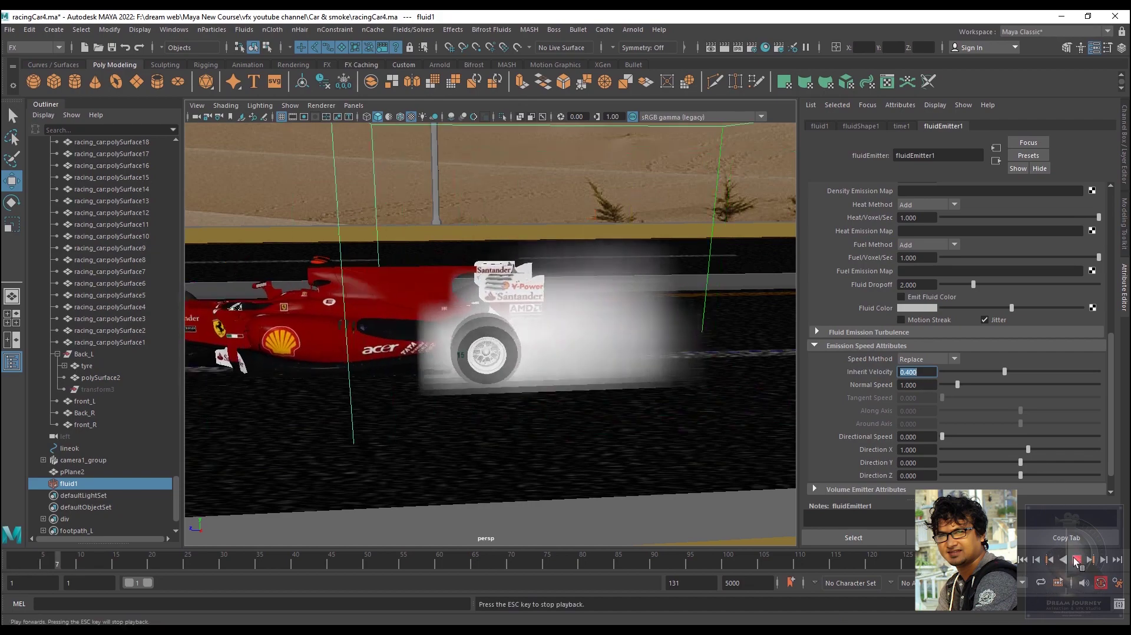
key(Escape)
mouse_move(518, 446)
alt+mouse_down()
mouse_move(401, 384)
mouse_move(442, 341)
alt+mouse_up()
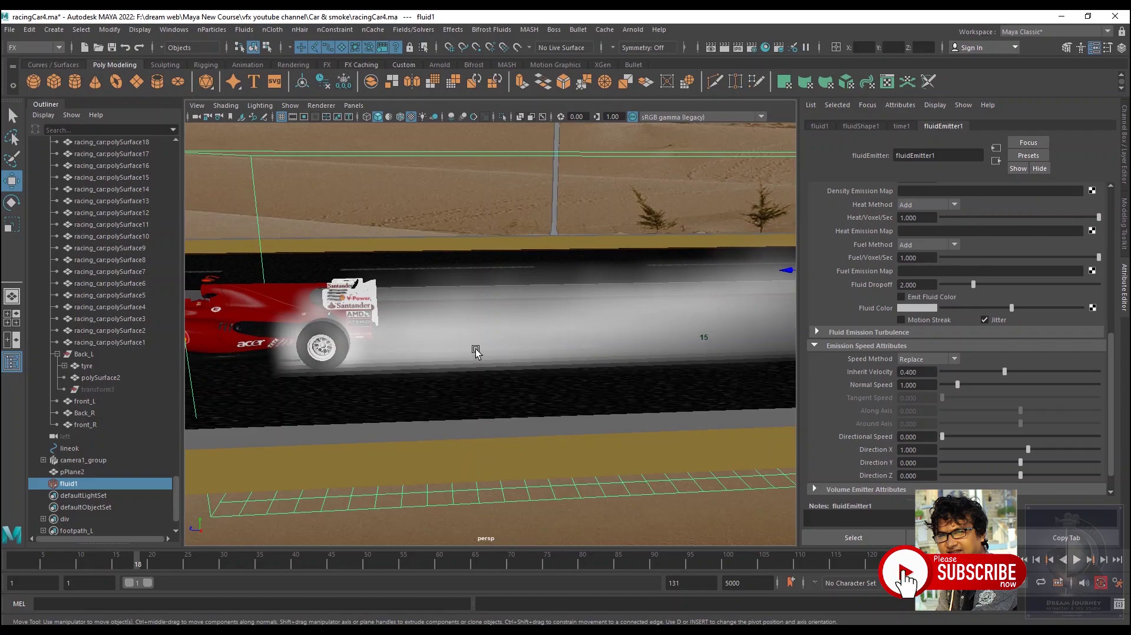
mouse_move(476, 351)
alt+mouse_down()
mouse_move(545, 375)
mouse_move(611, 337)
alt+mouse_up()
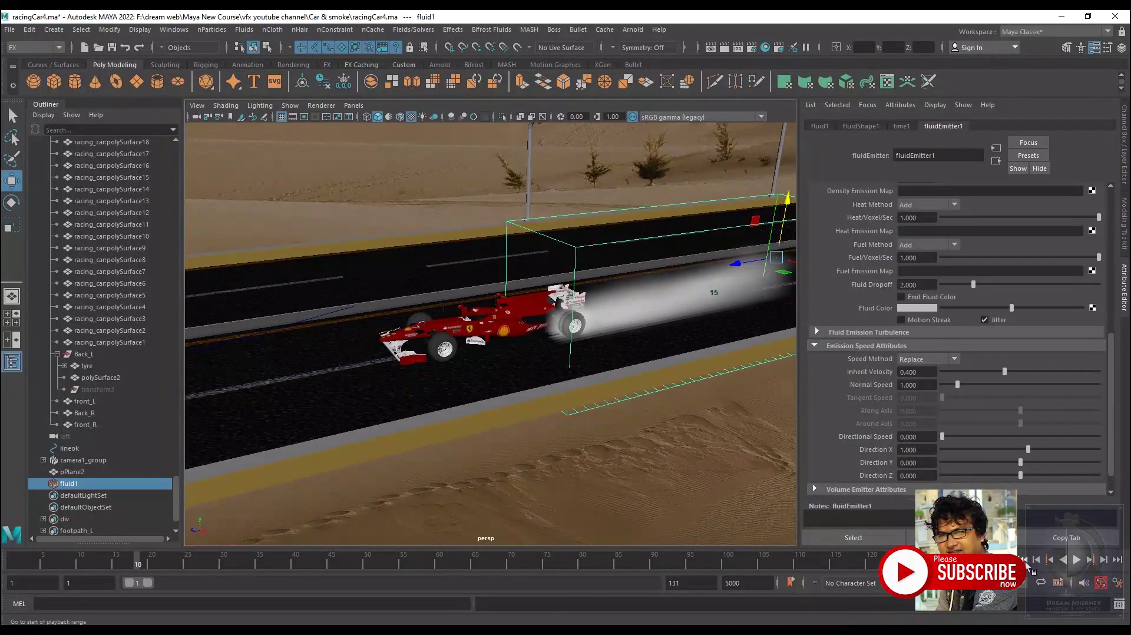
click(1033, 561)
click(1076, 560)
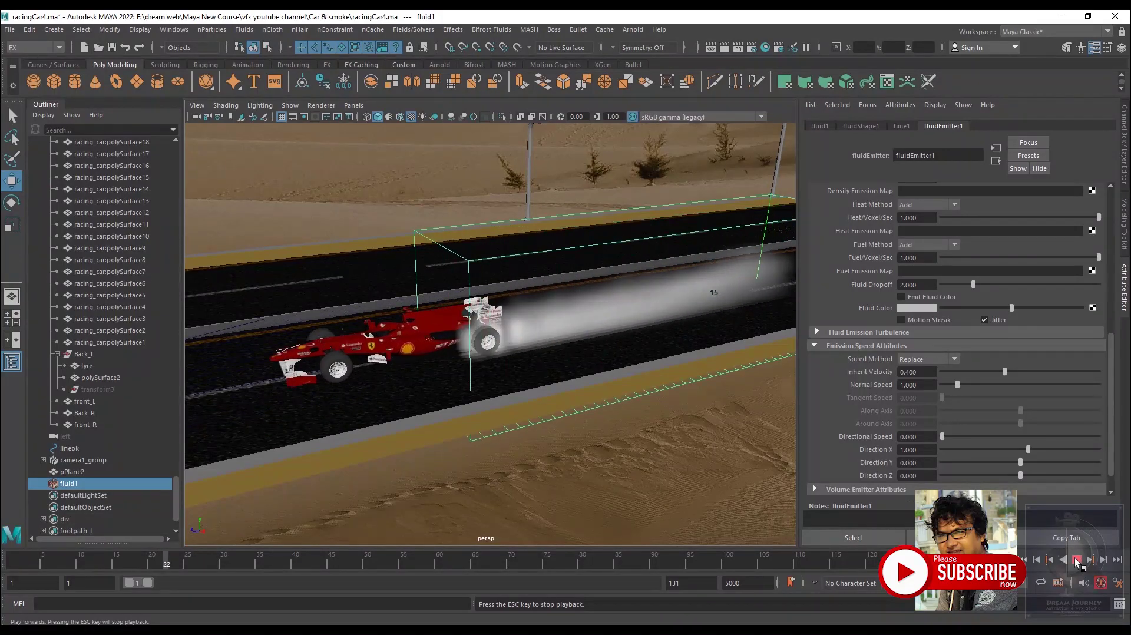
mouse_move(505, 386)
alt+mouse_down()
mouse_move(298, 351)
mouse_move(412, 354)
alt+mouse_up()
scroll(472, 353, up, 5)
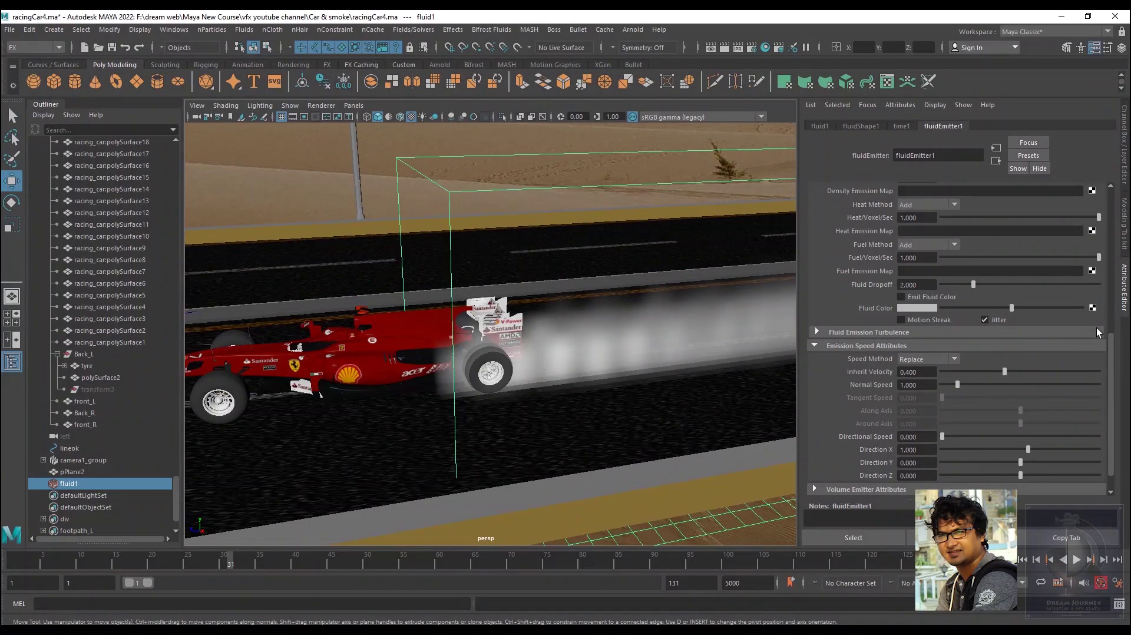
drag(1110, 352, 1111, 204)
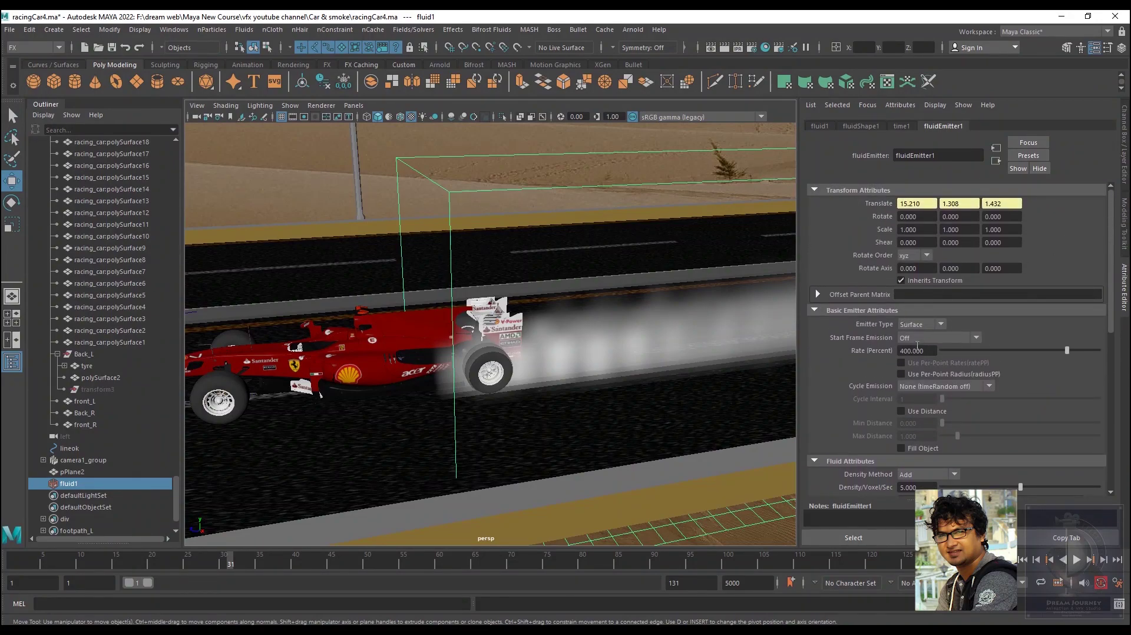
Set fluidEmitter1's Density/Voxel/Sec to 3 and replay from the start to preview thinner smoke
double_click(924, 488)
text(3)
key(Return)
click(1024, 559)
click(1077, 560)
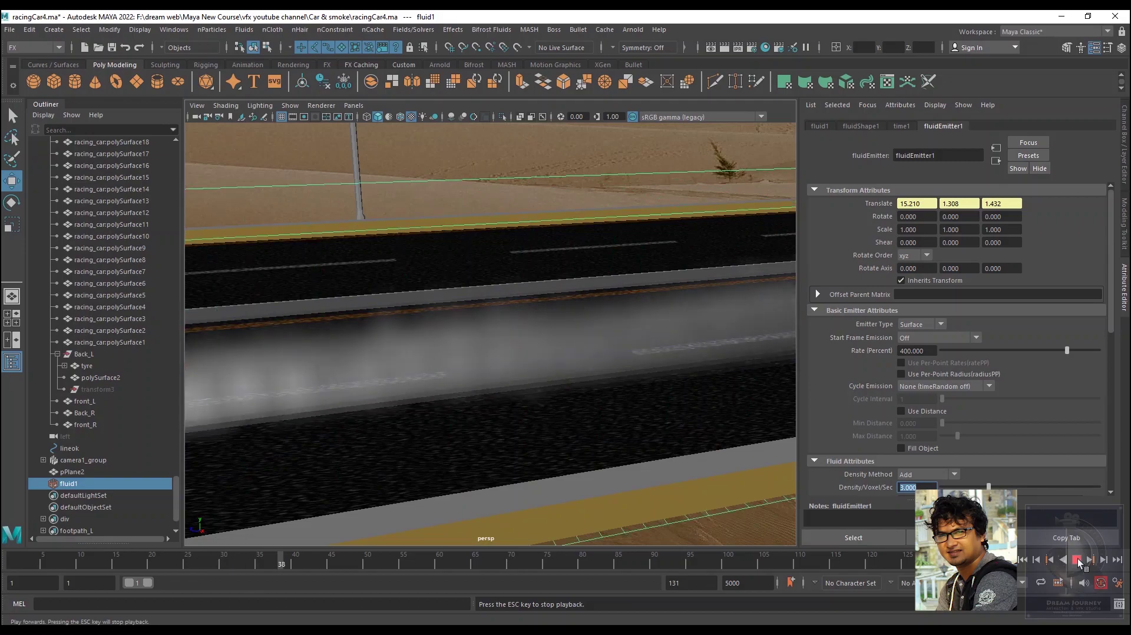
click(1078, 561)
mouse_move(568, 467)
alt+mouse_down()
mouse_move(434, 386)
mouse_move(616, 397)
mouse_move(454, 392)
mouse_move(492, 405)
alt+mouse_up()
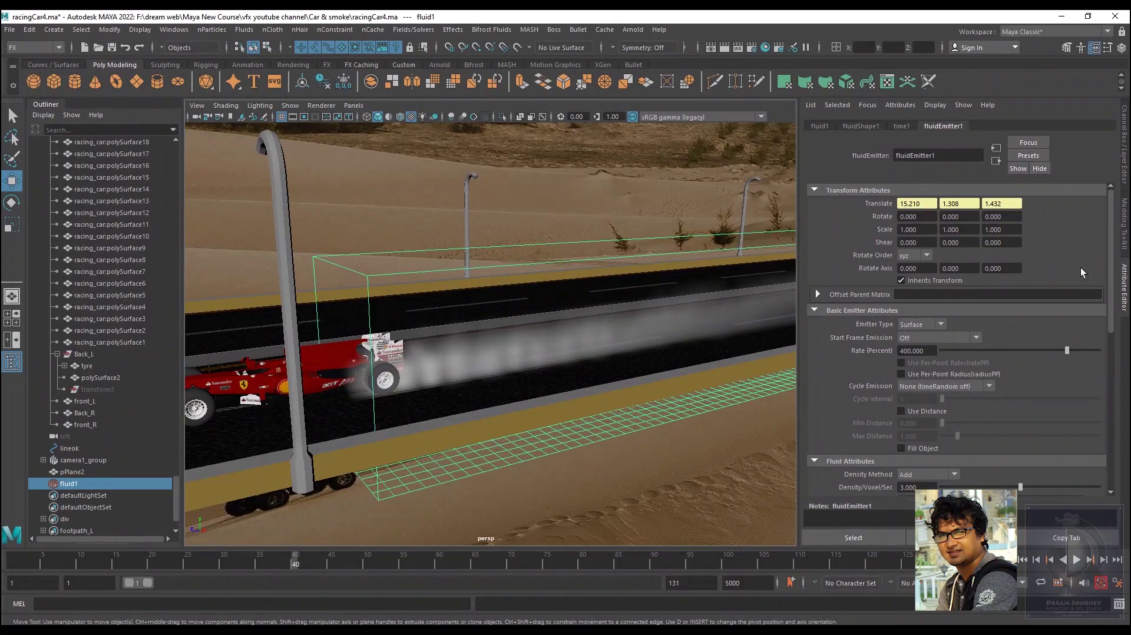
drag(1111, 300, 1121, 376)
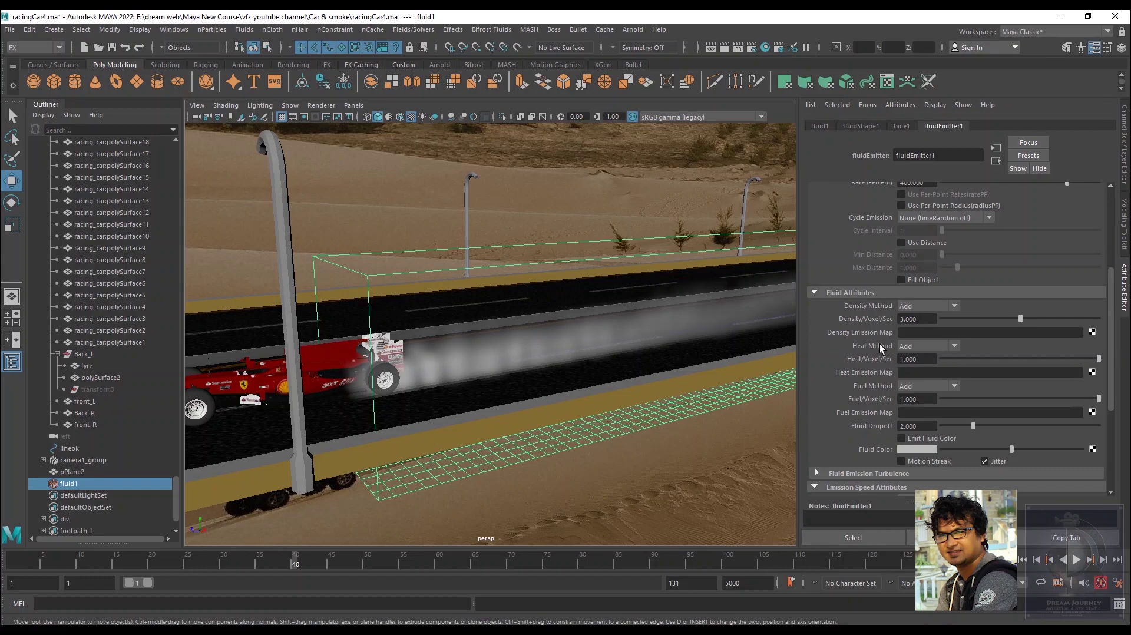
drag(1118, 330, 1118, 366)
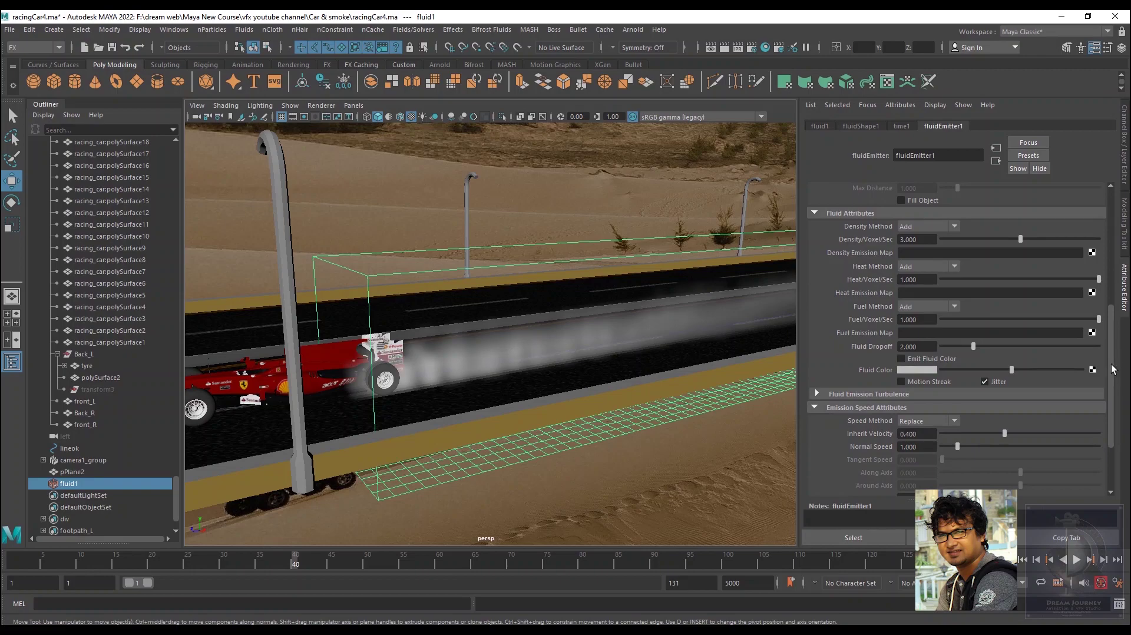
Try Motion Streak on the emitter and replay to preview the streaked smoke
click(900, 382)
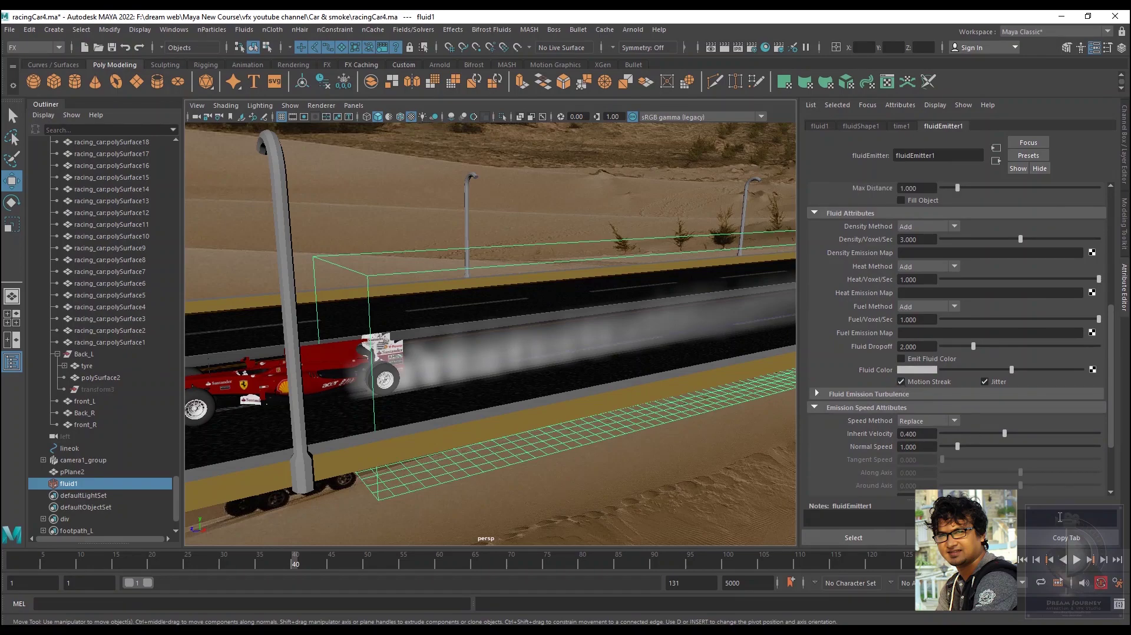
click(1024, 560)
click(1077, 560)
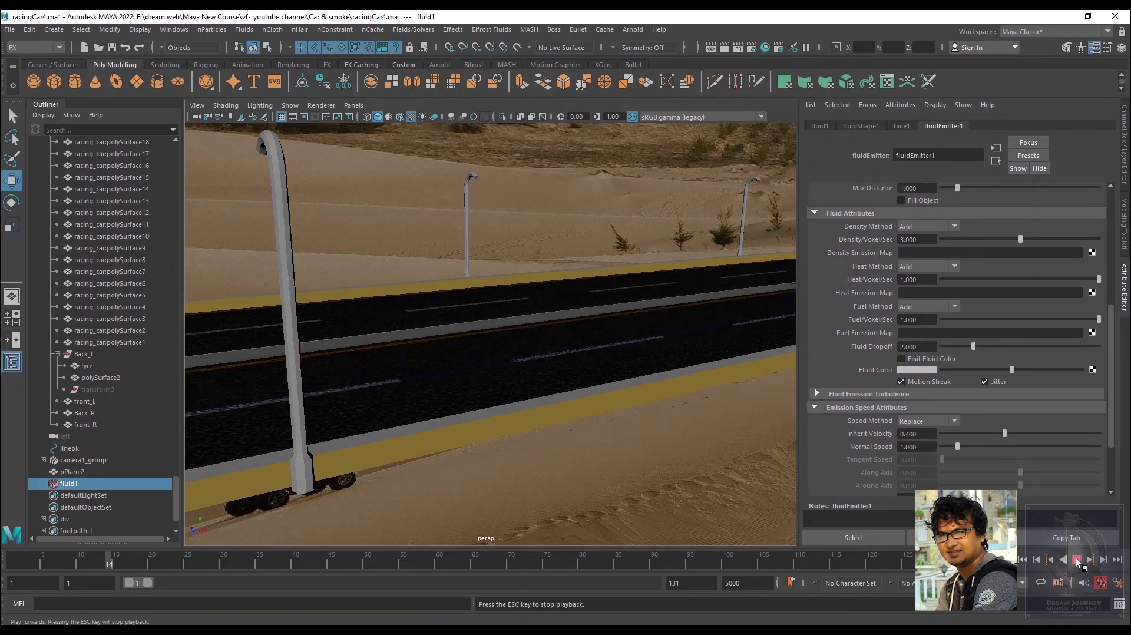
click(1077, 560)
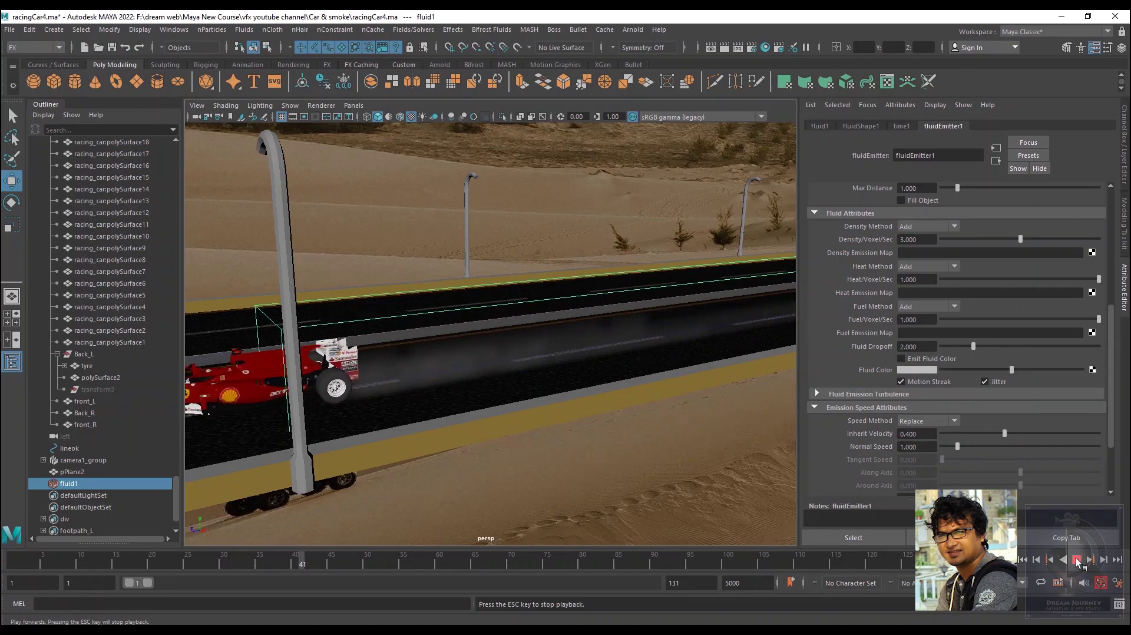
mouse_move(536, 458)
alt+mouse_down()
mouse_move(600, 436)
mouse_move(577, 449)
mouse_move(517, 390)
mouse_move(499, 405)
alt+mouse_up()
scroll(576, 449, down, 5)
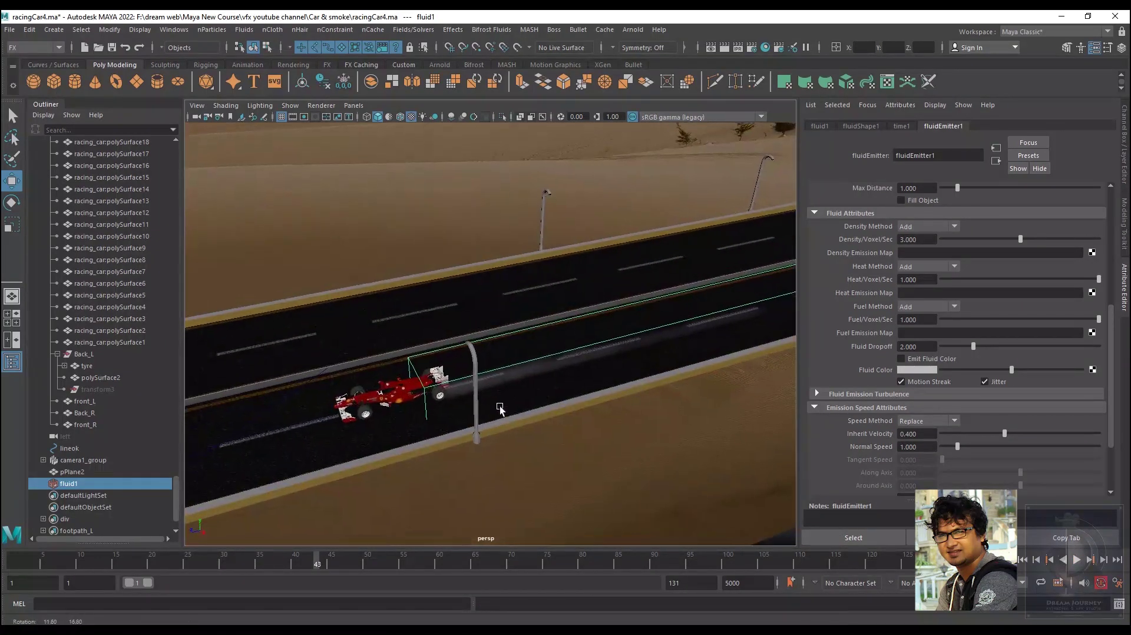
Turn Motion Streak off and raise the Fluid Emission Turbulence to 0.508
click(901, 381)
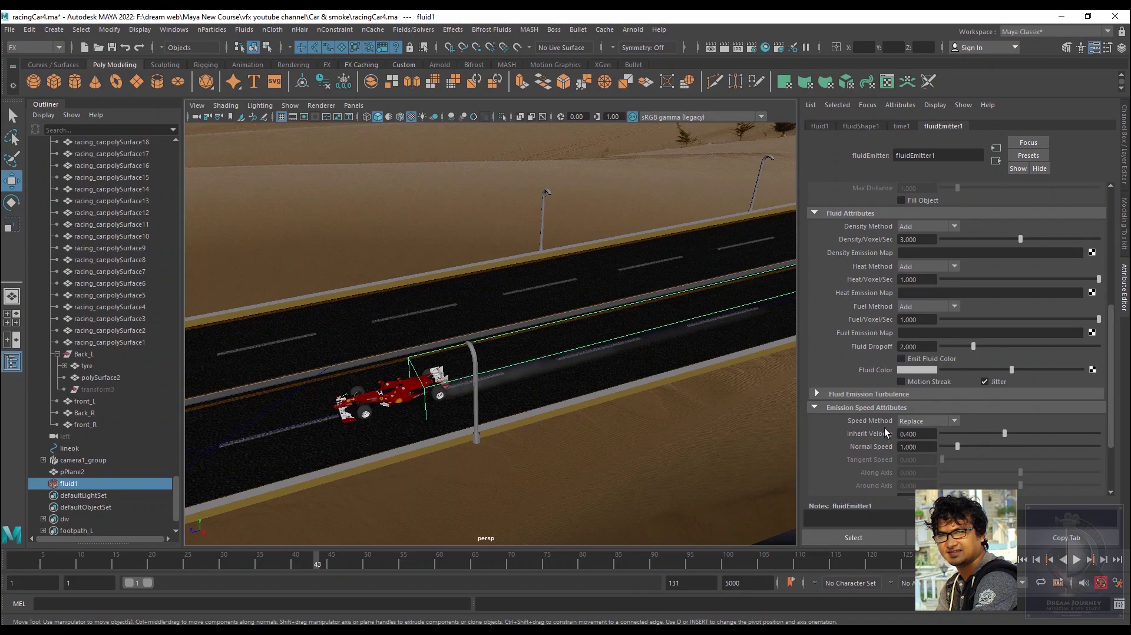
click(834, 395)
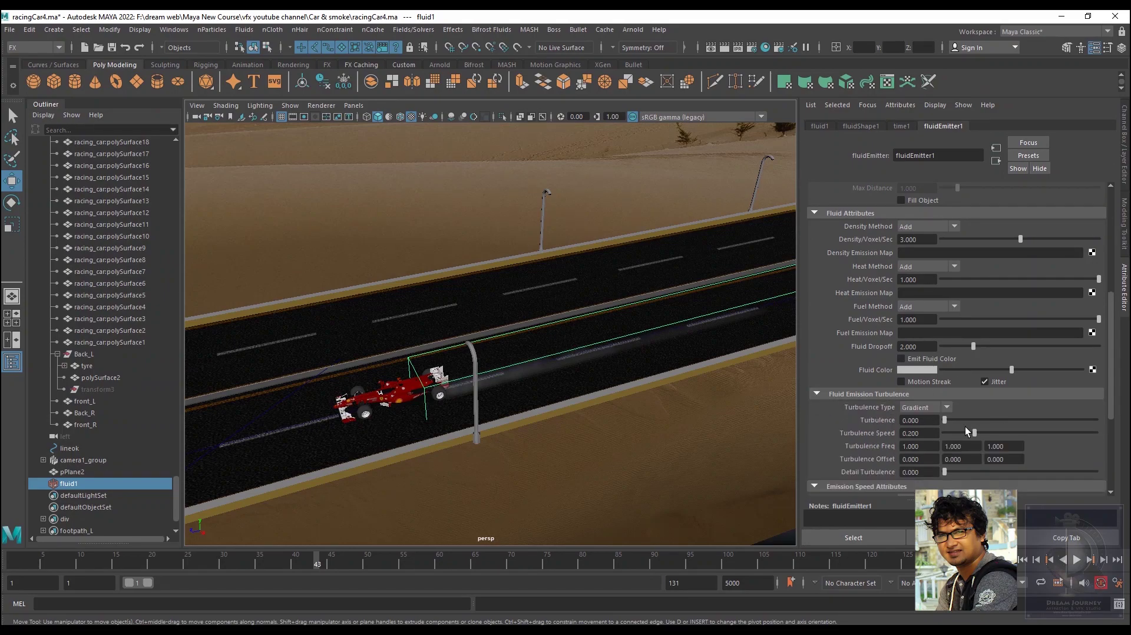
scroll(839, 434, down, 1)
scroll(835, 433, down, 2)
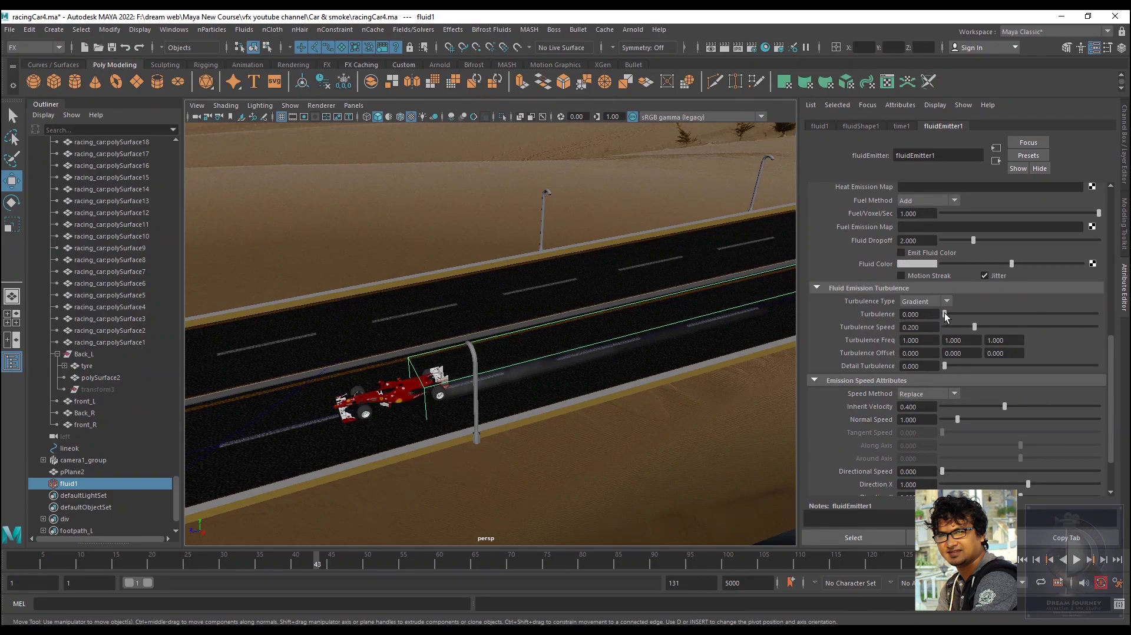
drag(945, 313, 952, 313)
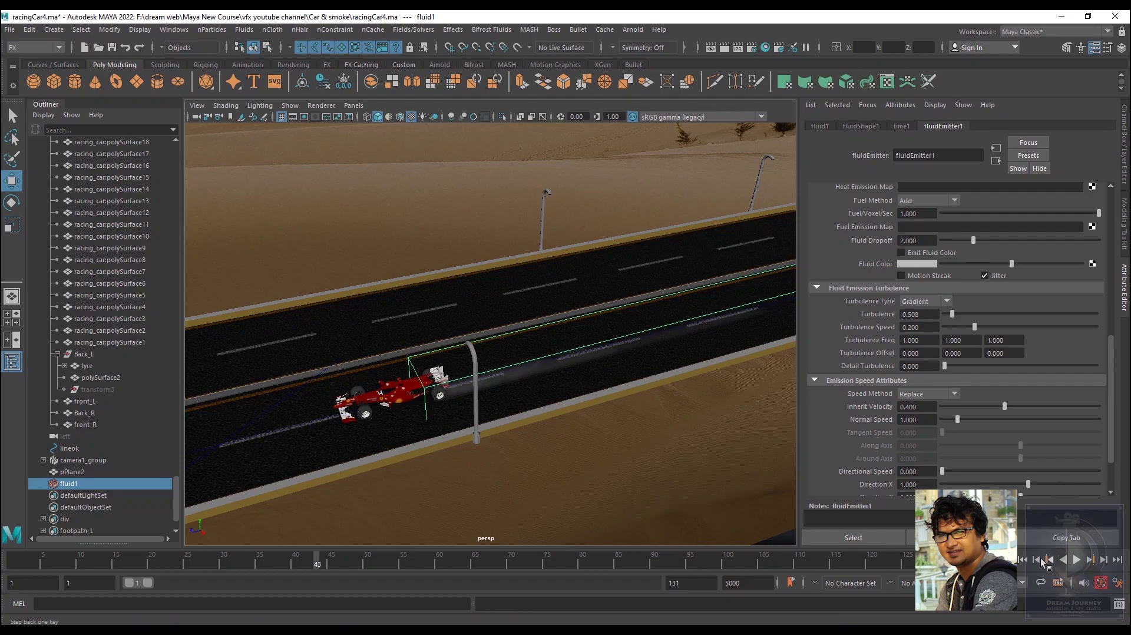
Replay the current smoke, then raise the emitter's Inherit Velocity to 1.000
click(1059, 564)
click(1076, 560)
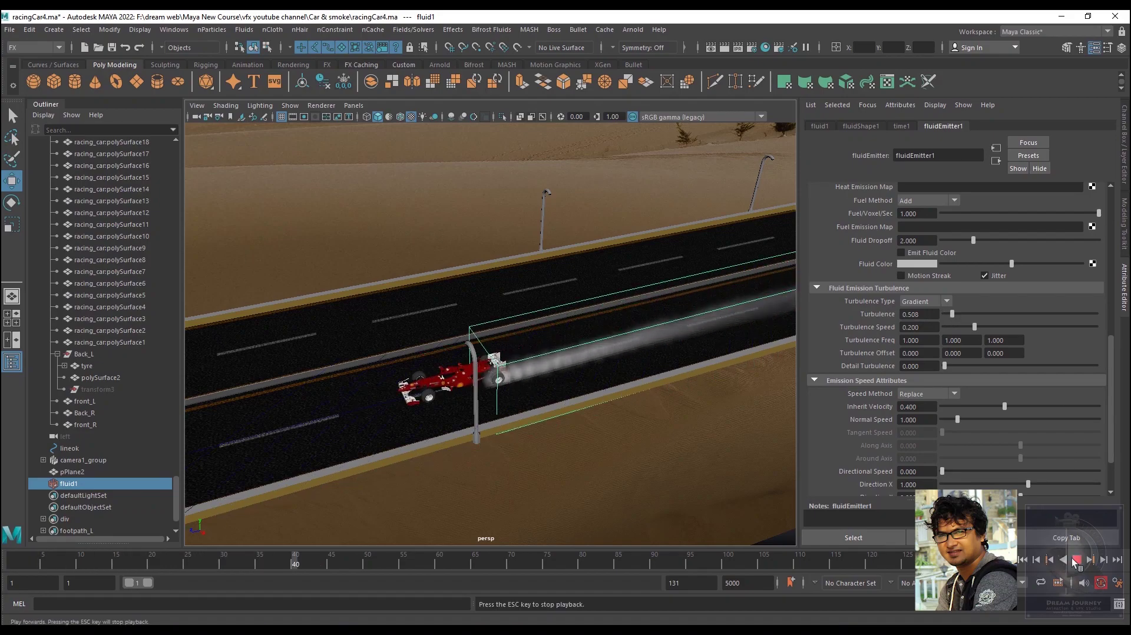
click(1076, 561)
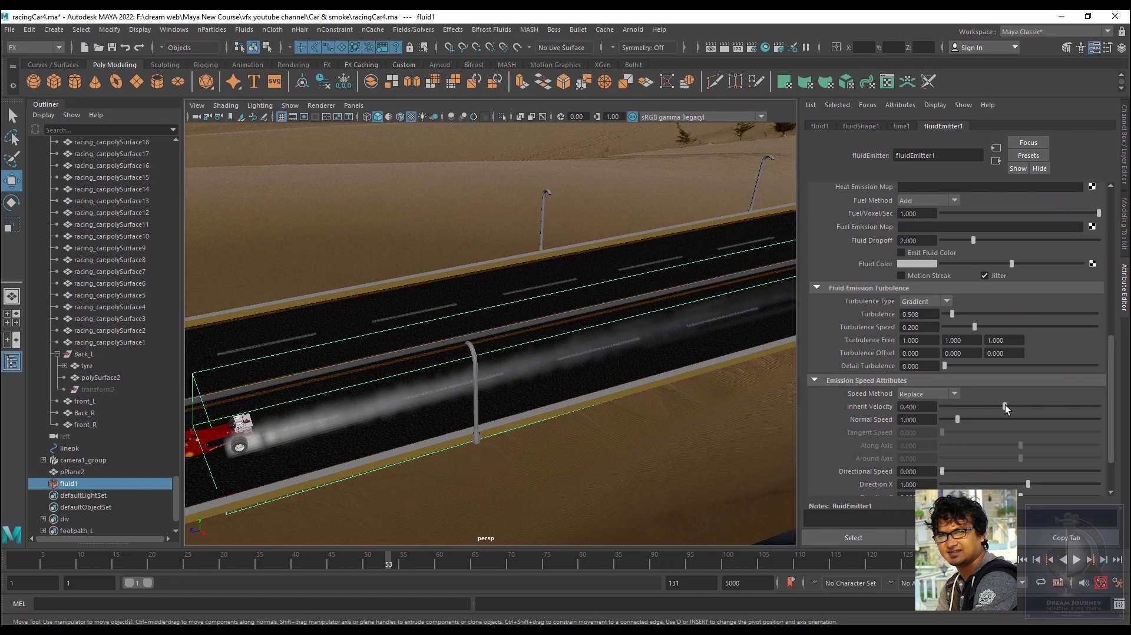
drag(1005, 405, 1071, 406)
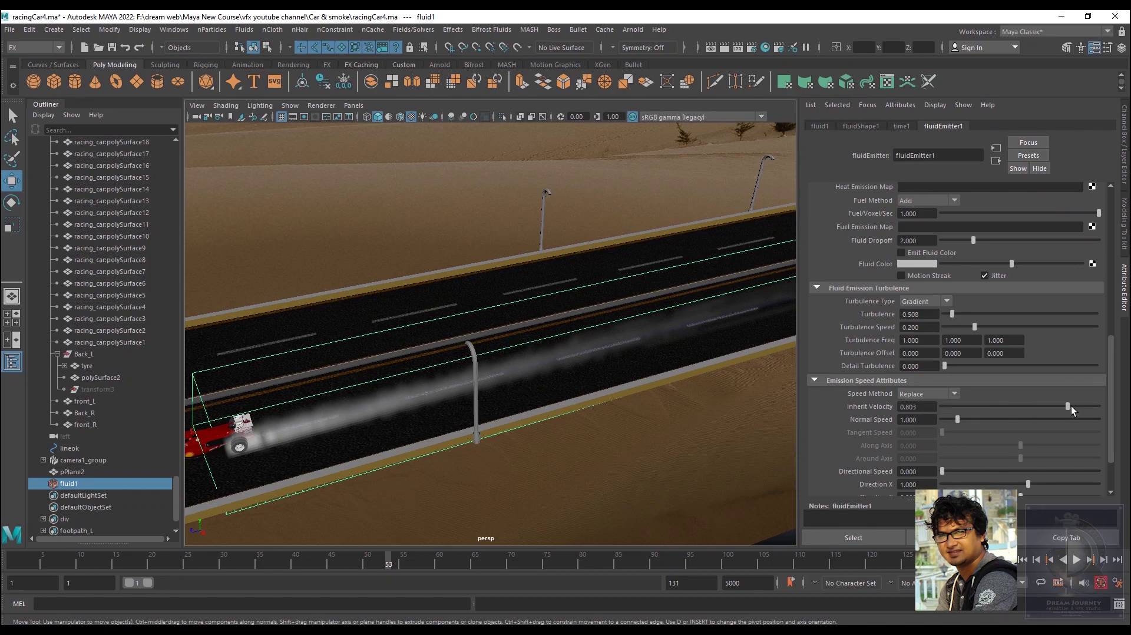
click(930, 408)
drag(917, 407, 898, 407)
key(Return)
Replay the smoke from the start and orbit low along the road toward the car
click(1023, 560)
click(1077, 560)
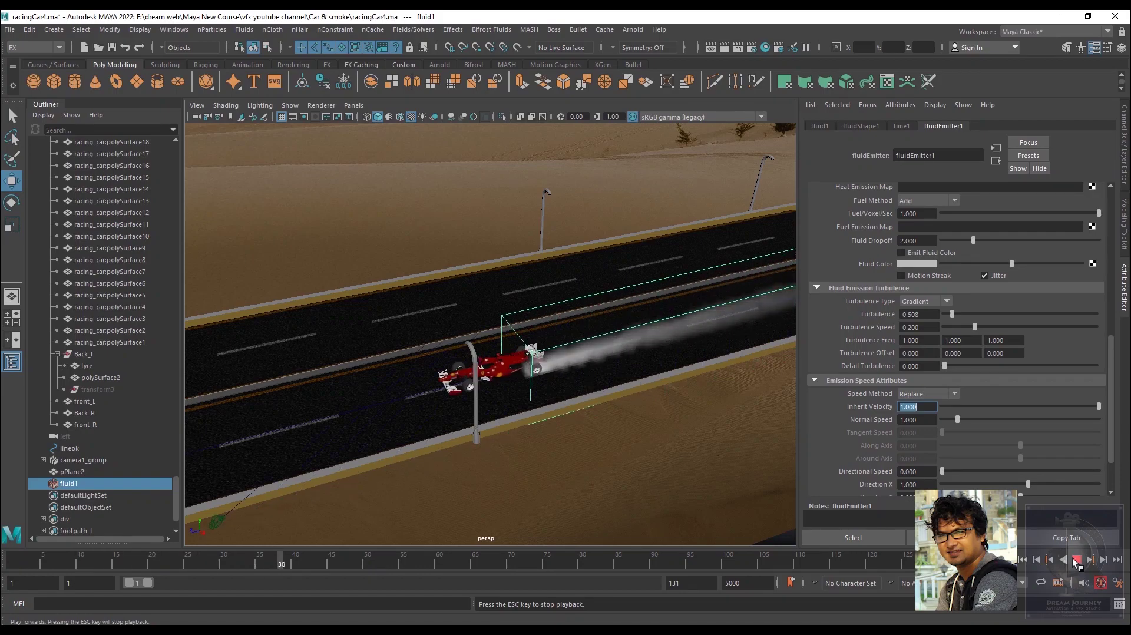
key(Escape)
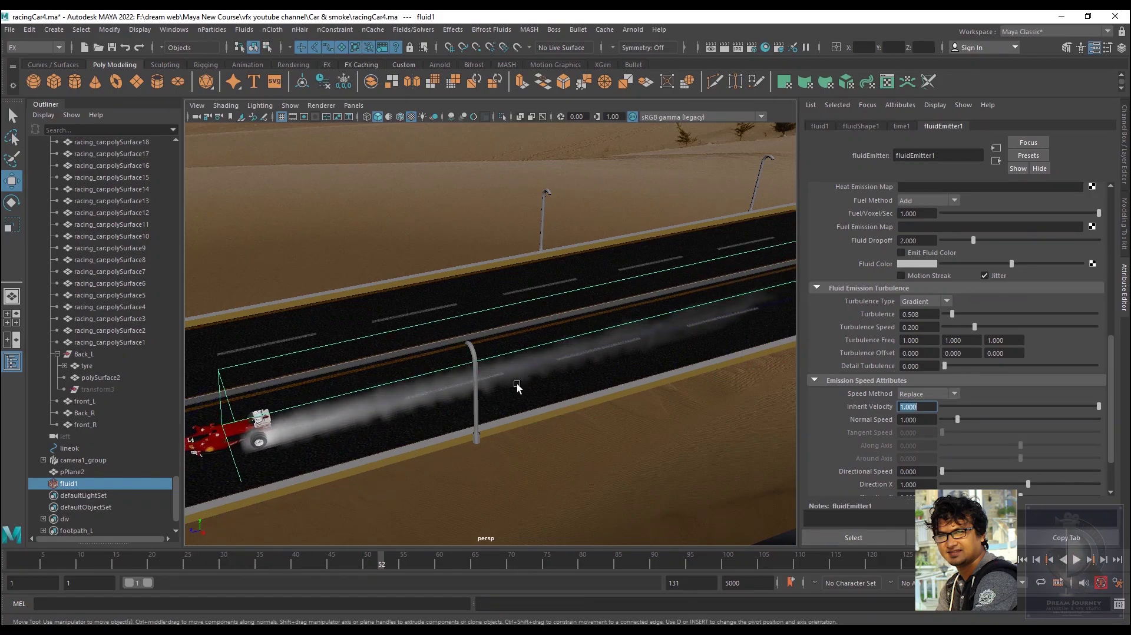
mouse_move(518, 391)
alt+mouse_down()
mouse_move(573, 359)
mouse_move(568, 411)
alt+mouse_up()
alt+drag(410, 363, 560, 371)
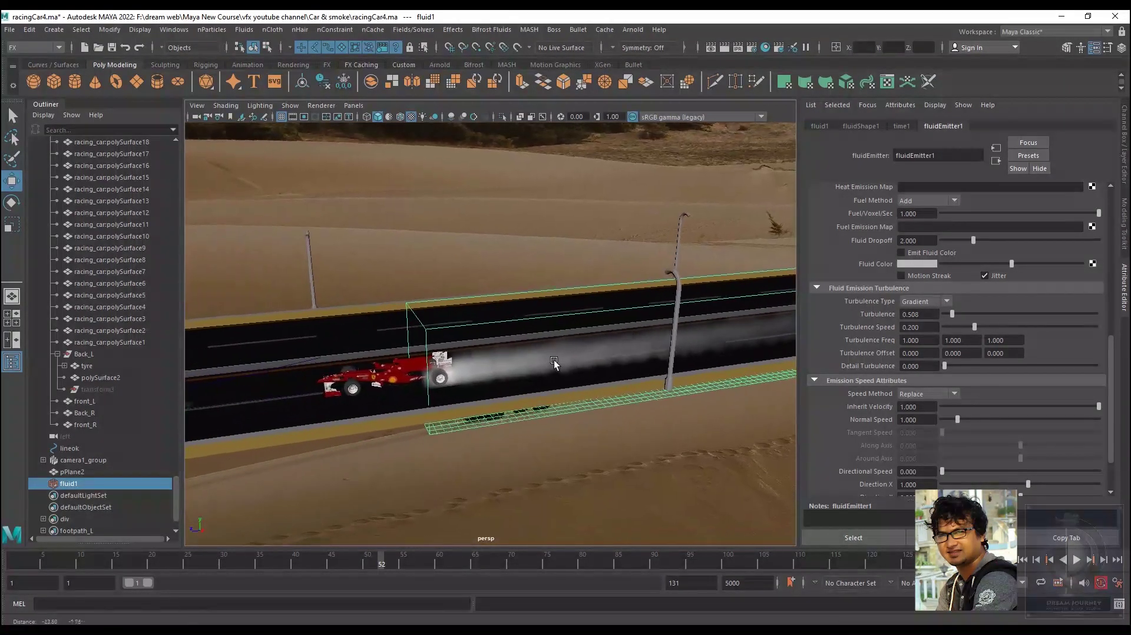
alt+right_drag(560, 371, 631, 398)
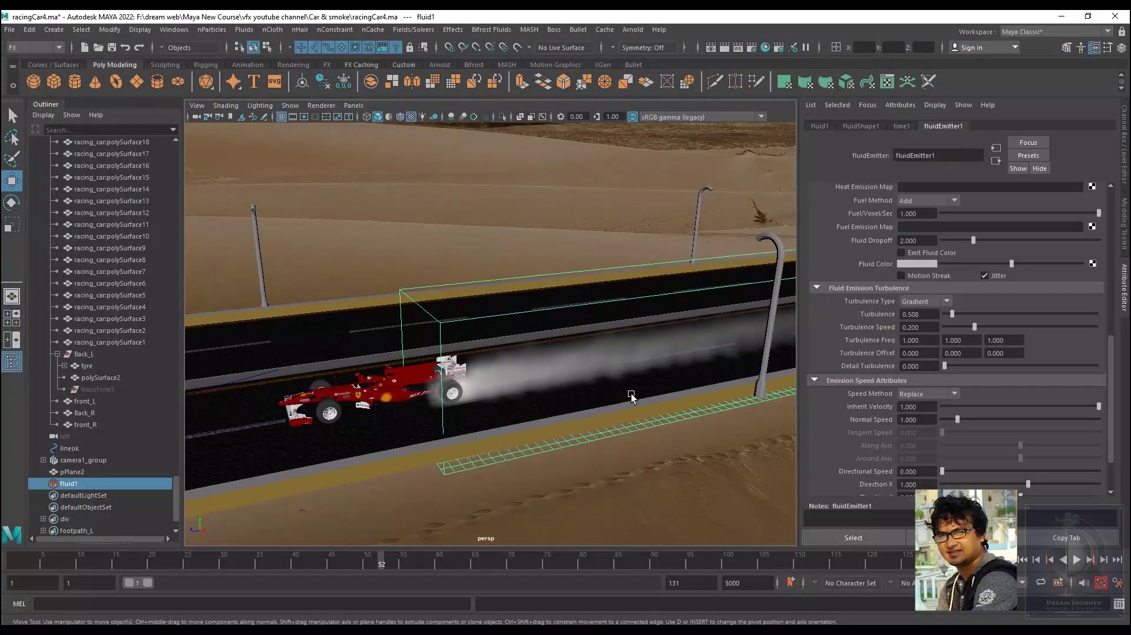
Set the emitter's Normal Speed to 2.000
double_click(896, 419)
text(2)
key(Return)
Replay the denser smoke from frame 1, then save the scene as racingCar4.ma
click(1051, 561)
click(1077, 560)
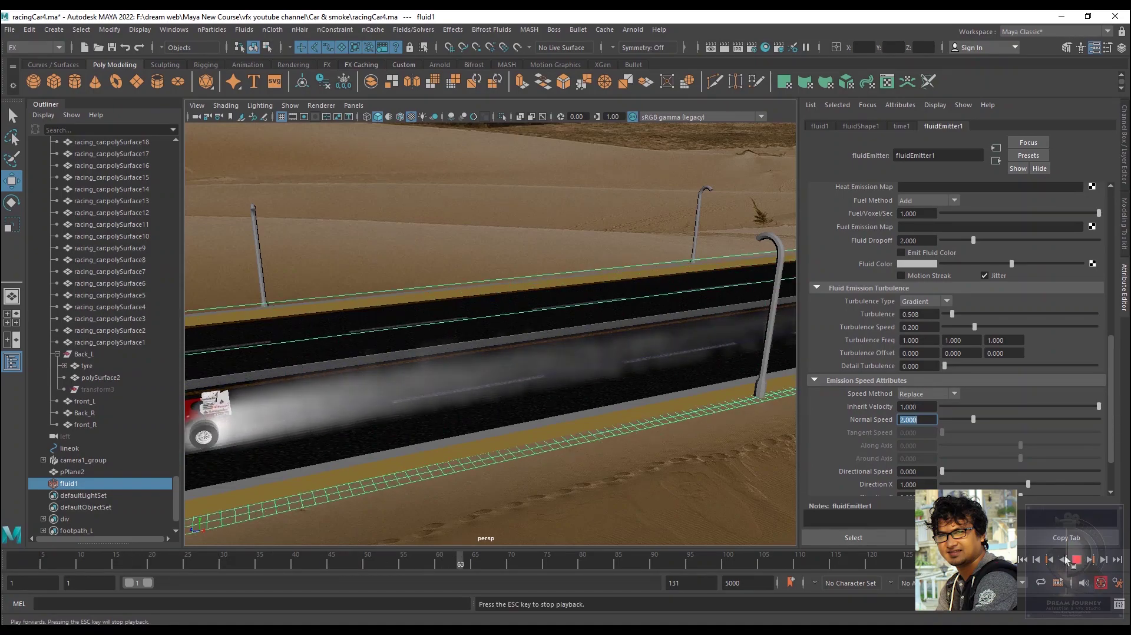
key(Escape)
mouse_move(607, 428)
alt+mouse_down()
mouse_move(465, 394)
mouse_move(525, 419)
mouse_move(558, 408)
mouse_move(448, 402)
alt+mouse_up()
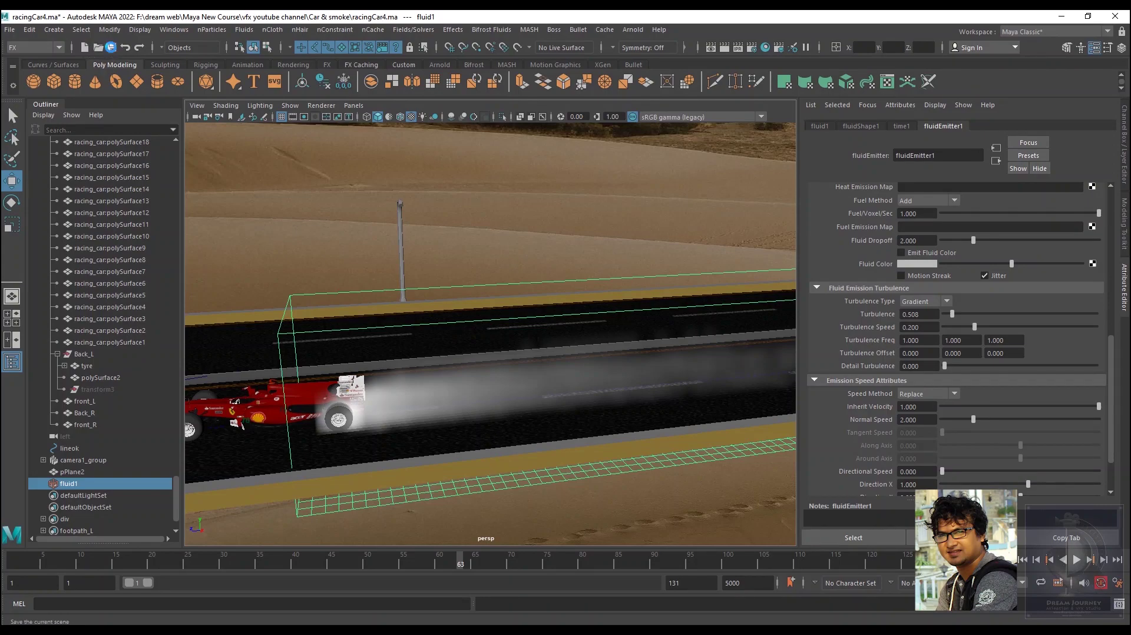
click(110, 49)
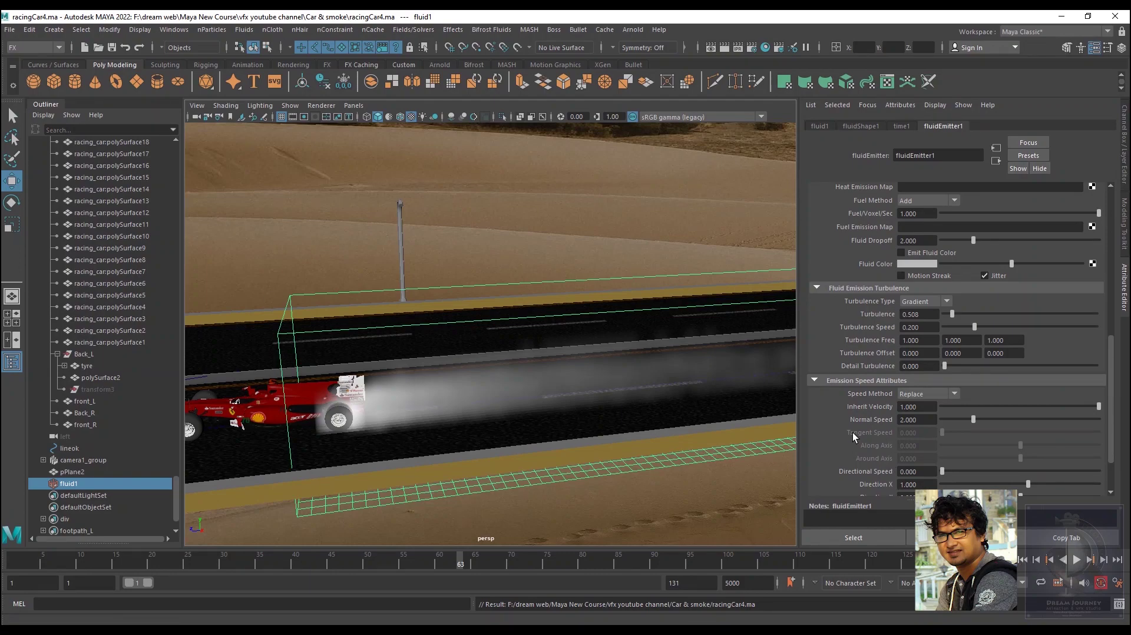
scroll(855, 435, down, 3)
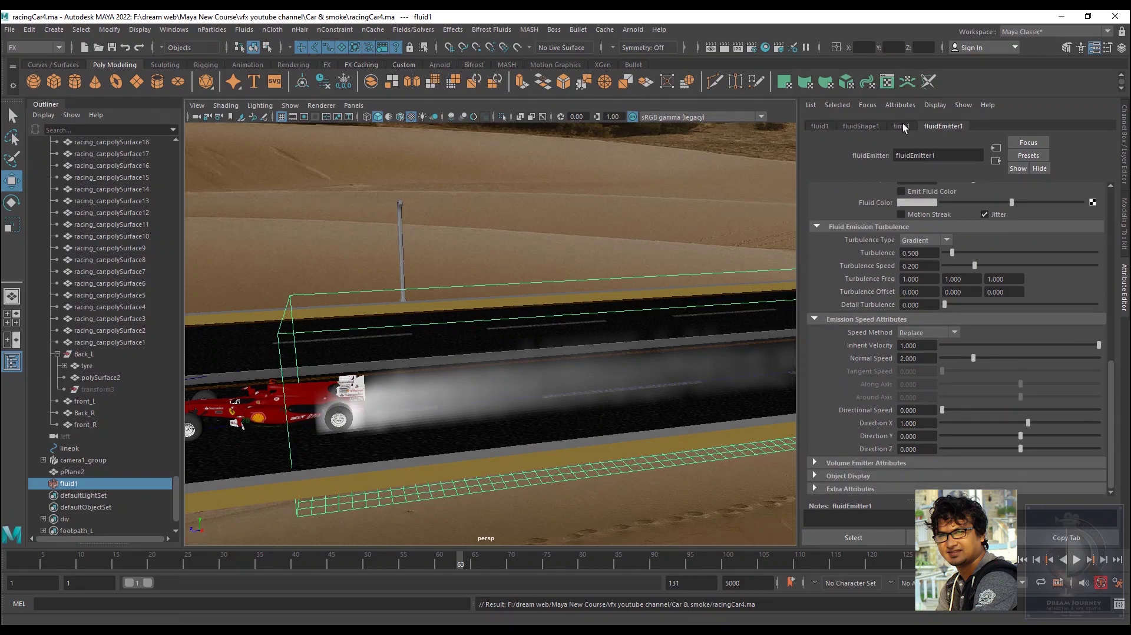
Add a point to fluidShape1's Opacity ramp, pulling it to position 0.583, value 0.460
click(863, 125)
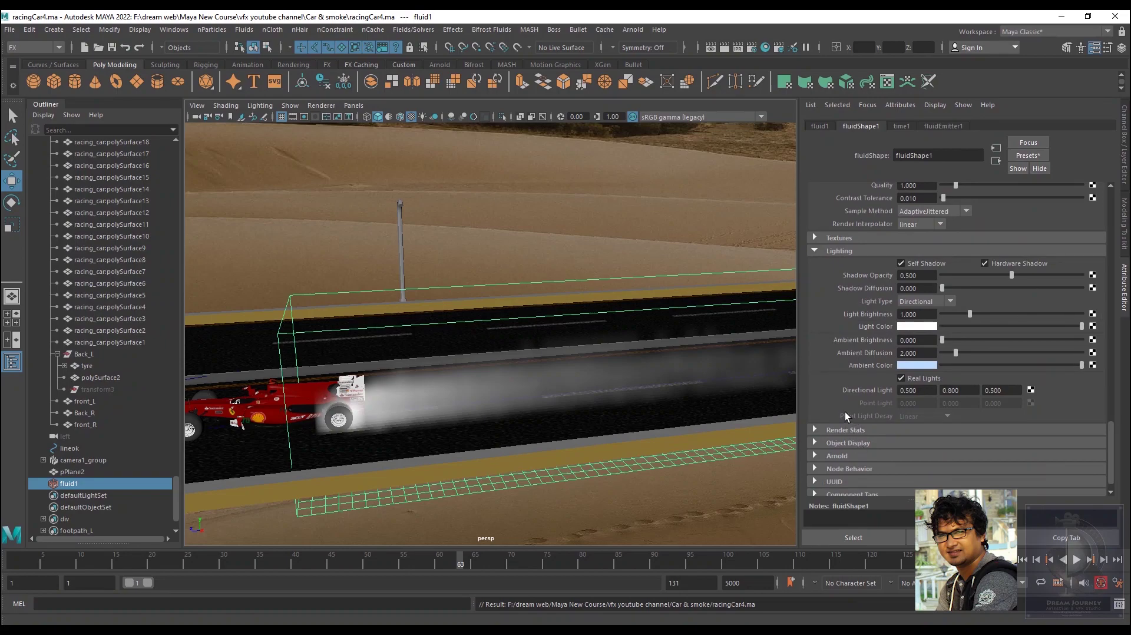
scroll(845, 416, down, 1)
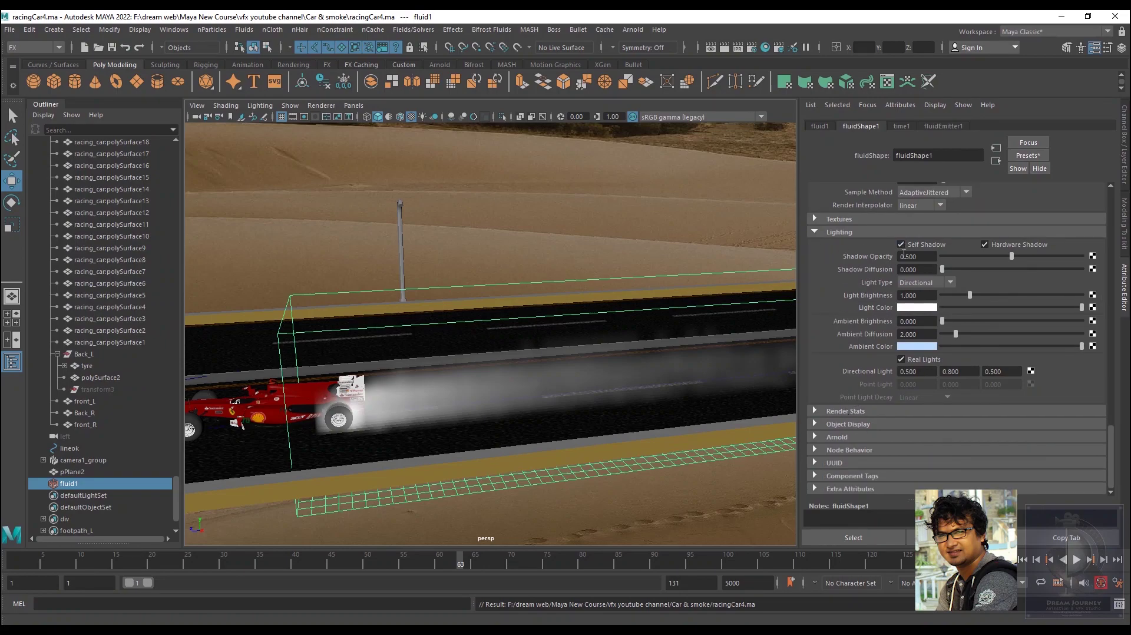
scroll(828, 275, up, 3)
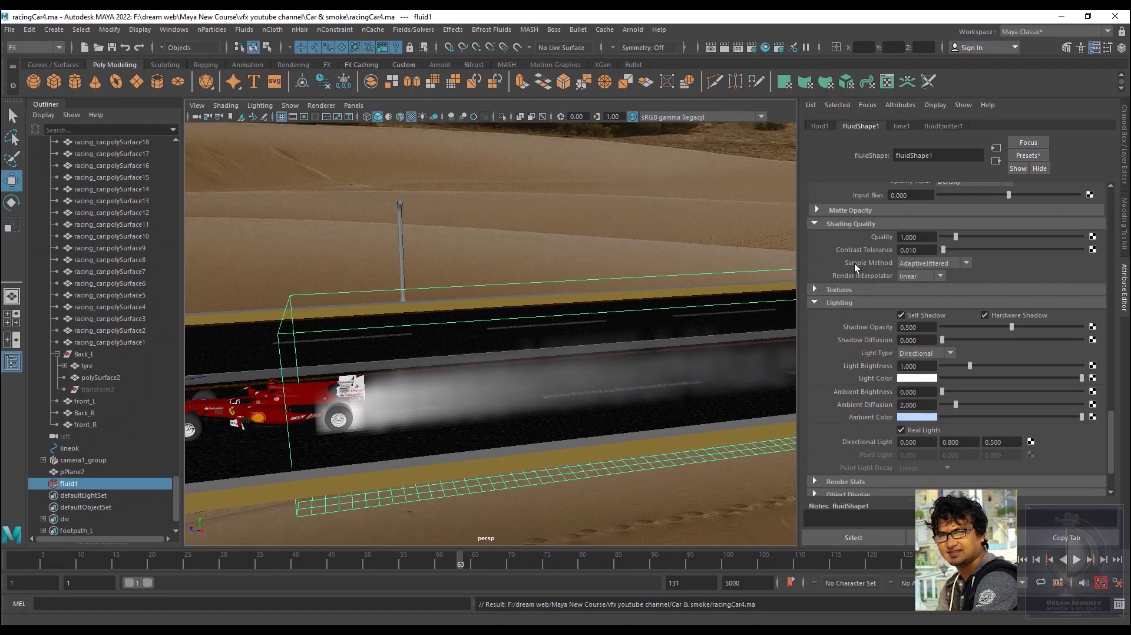
scroll(854, 264, up, 3)
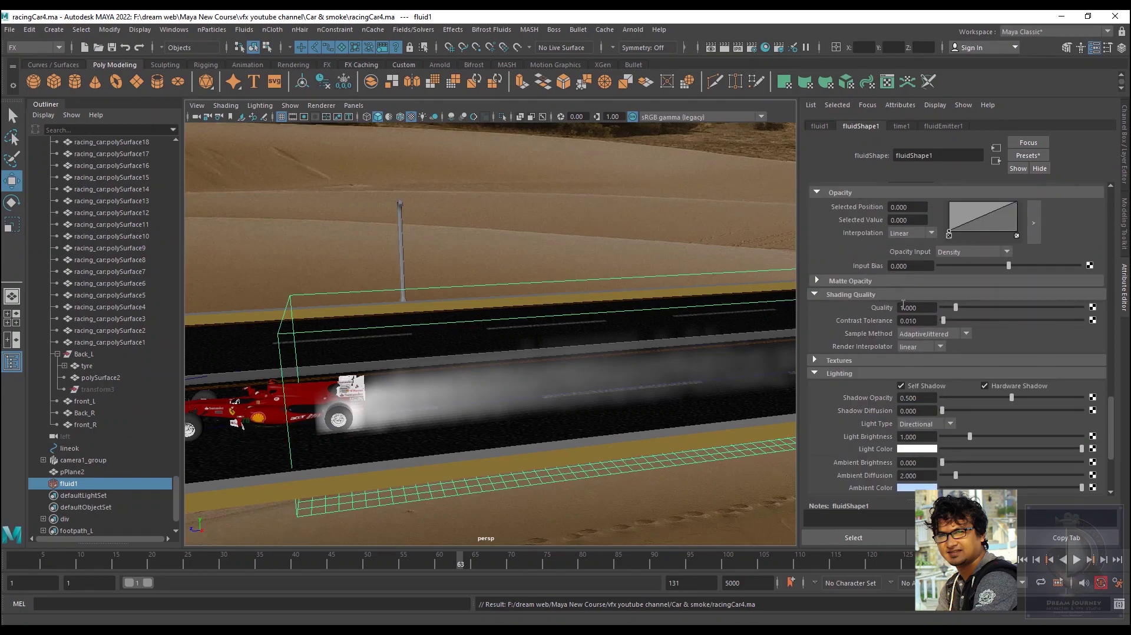
scroll(840, 270, up, 3)
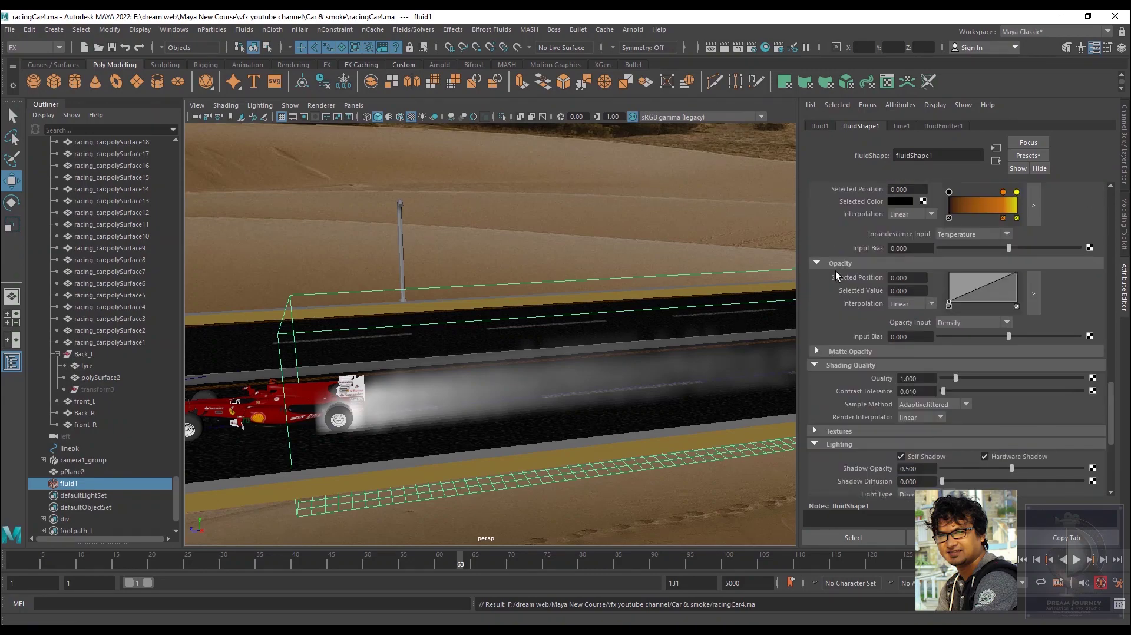
scroll(845, 266, up, 3)
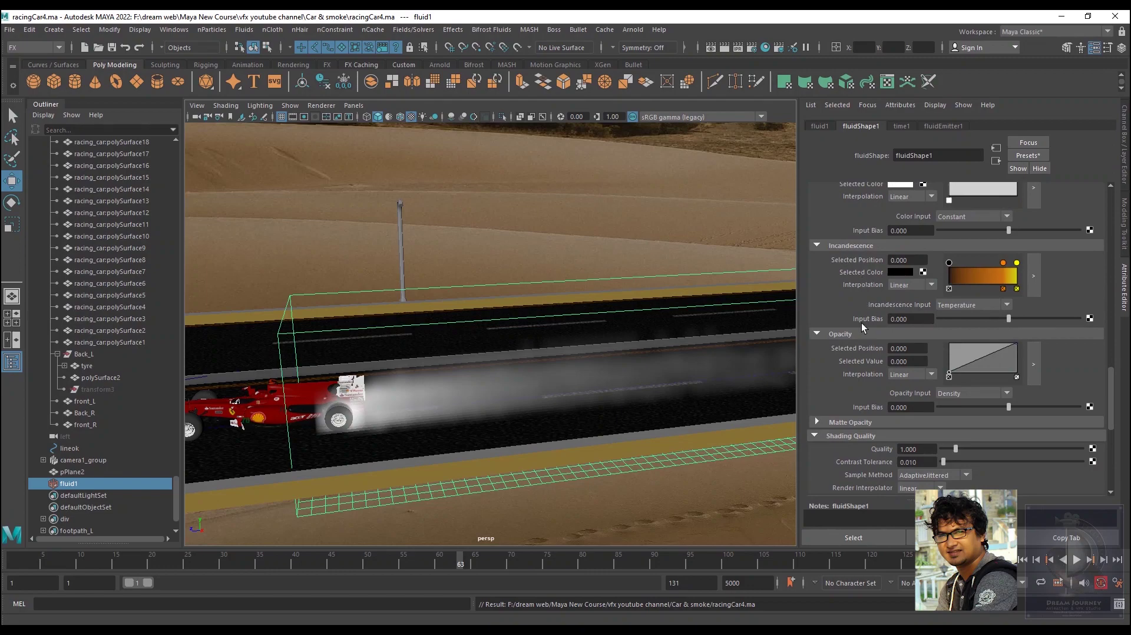
click(967, 363)
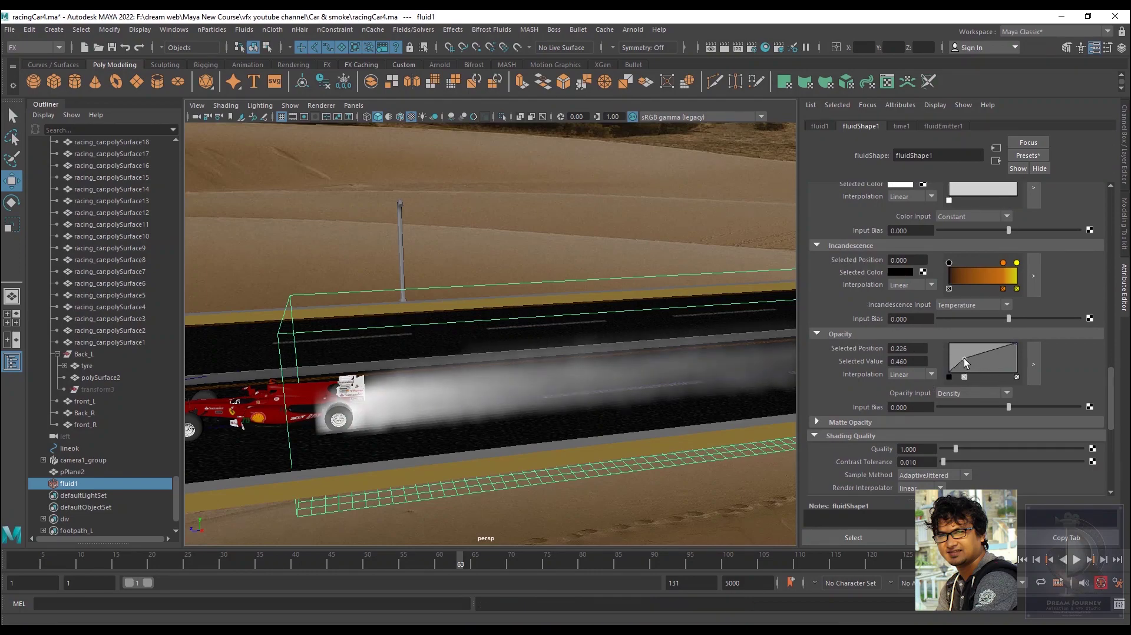
drag(967, 365, 969, 368)
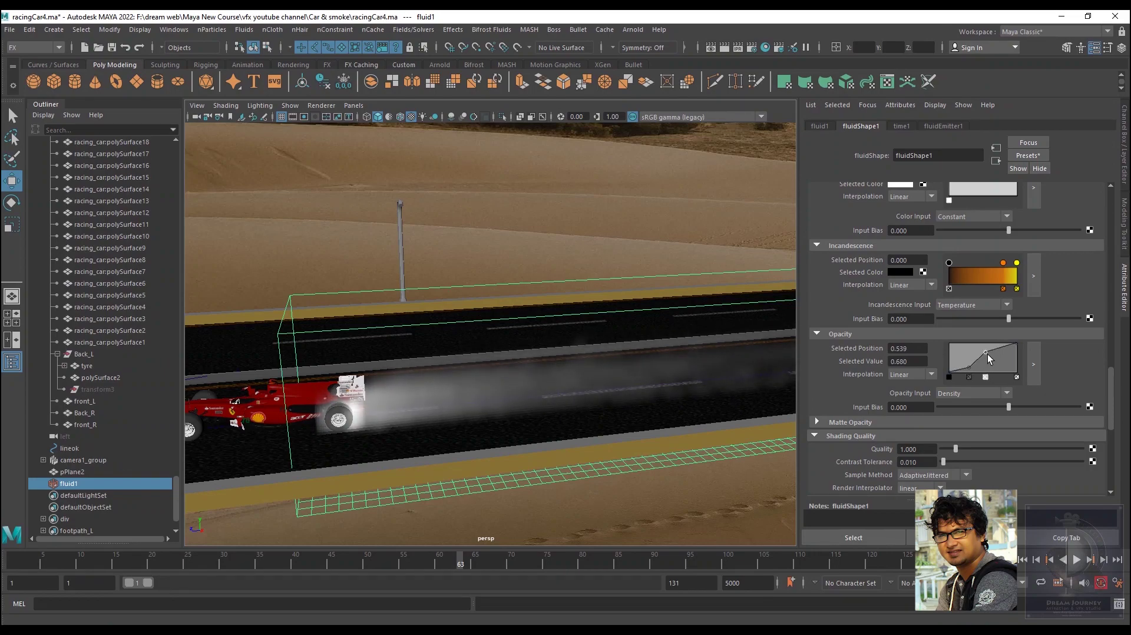
drag(987, 355, 987, 356)
alt+middle_drag(625, 413, 639, 389)
mouse_move(638, 390)
alt+right_down()
mouse_move(677, 397)
mouse_move(665, 397)
alt+right_up()
scroll(629, 399, up, 2)
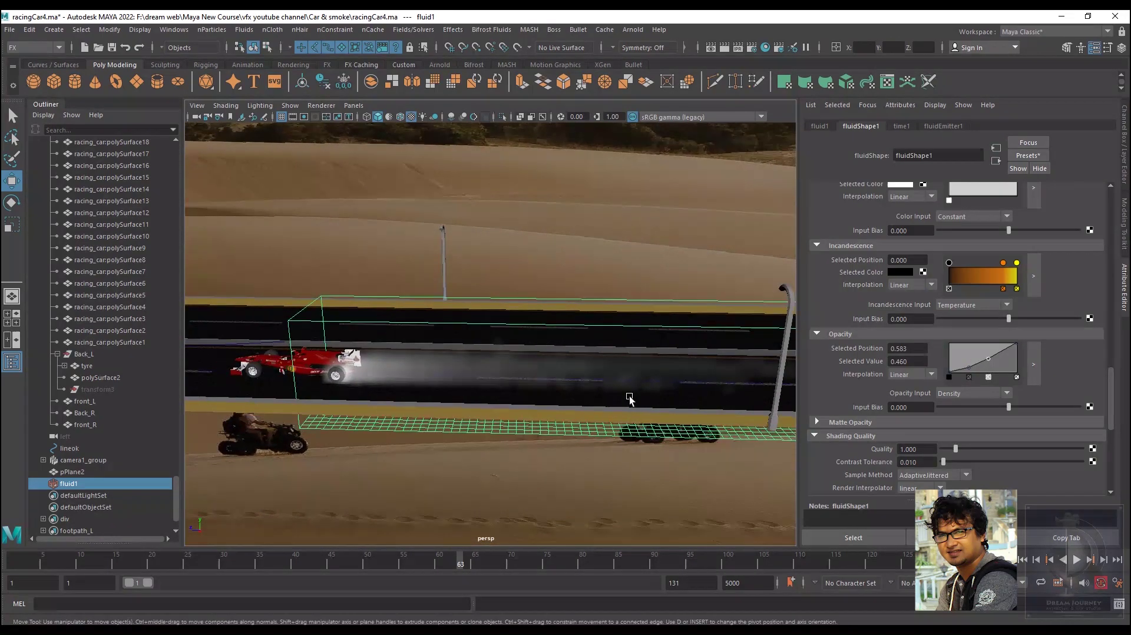
alt+drag(629, 398, 664, 396)
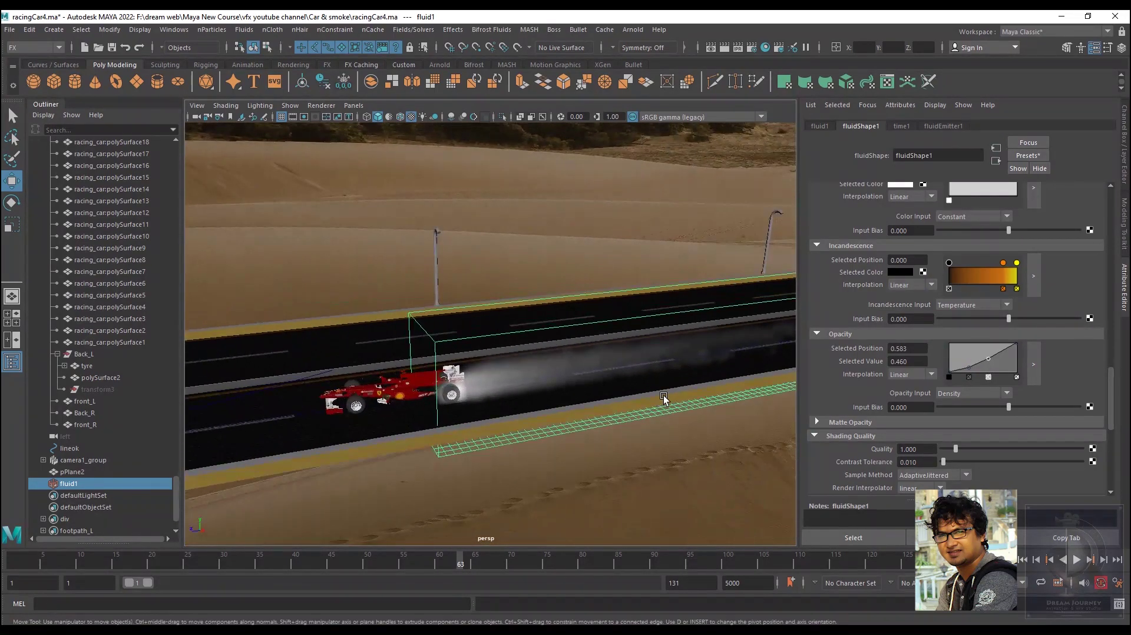
Look through camera1 and play the smoke simulation to about frame 113
click(354, 105)
mouse_move(372, 118)
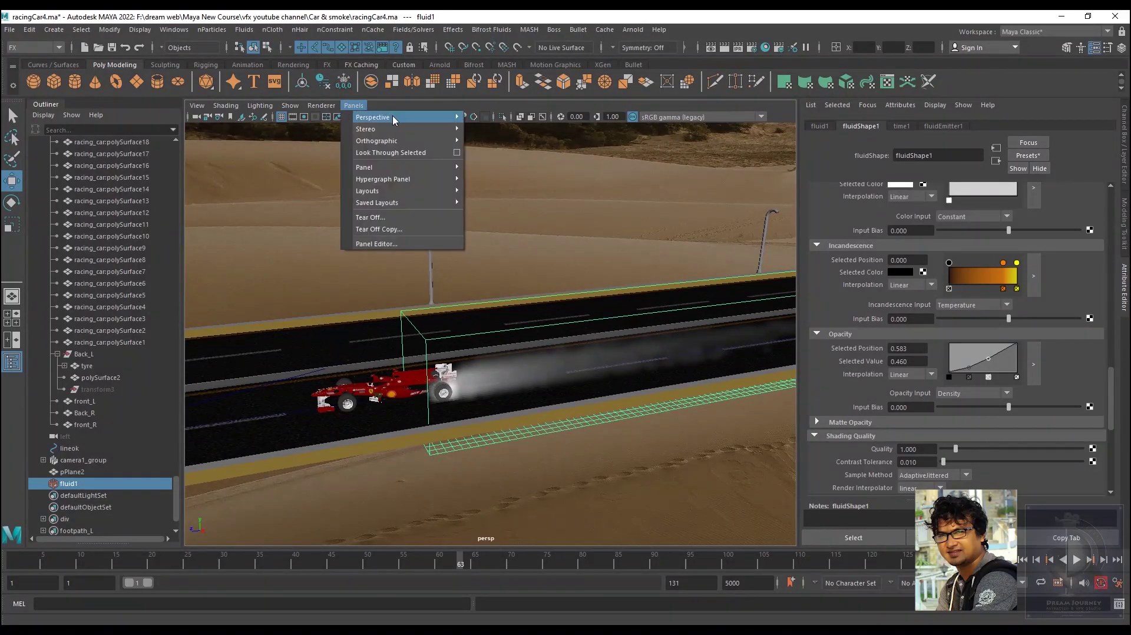
click(508, 119)
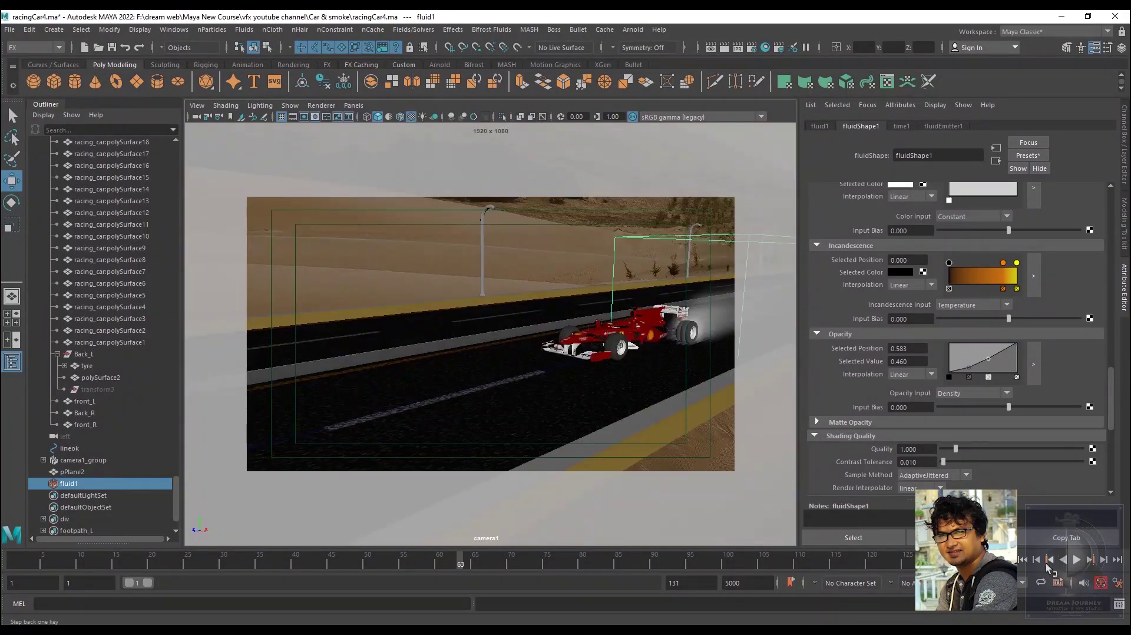
click(1024, 560)
click(1077, 560)
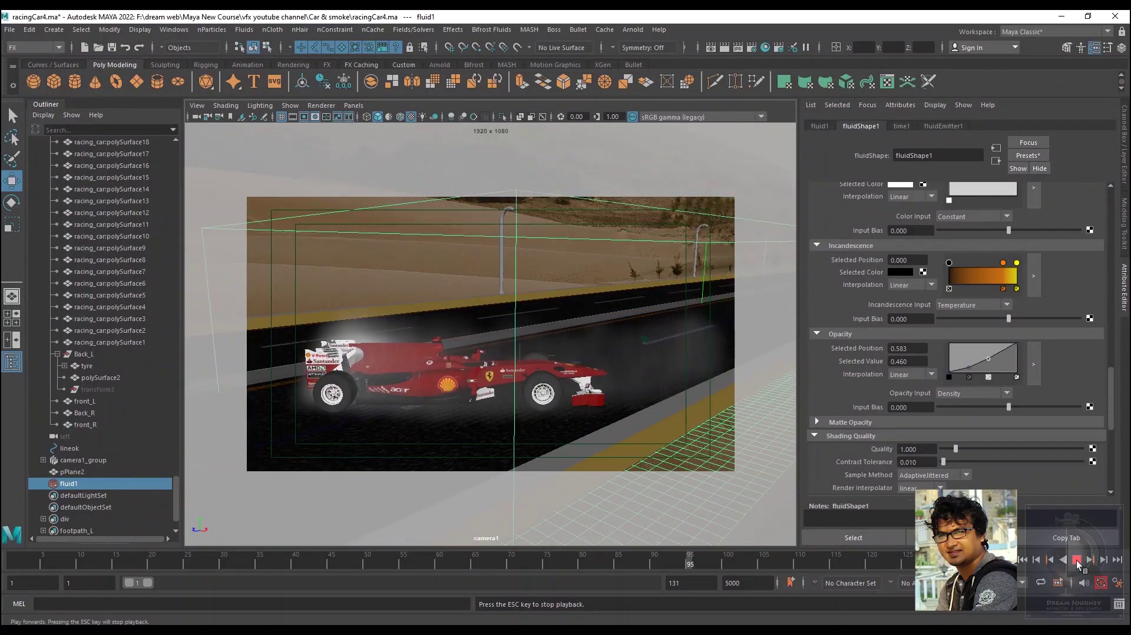
click(1078, 562)
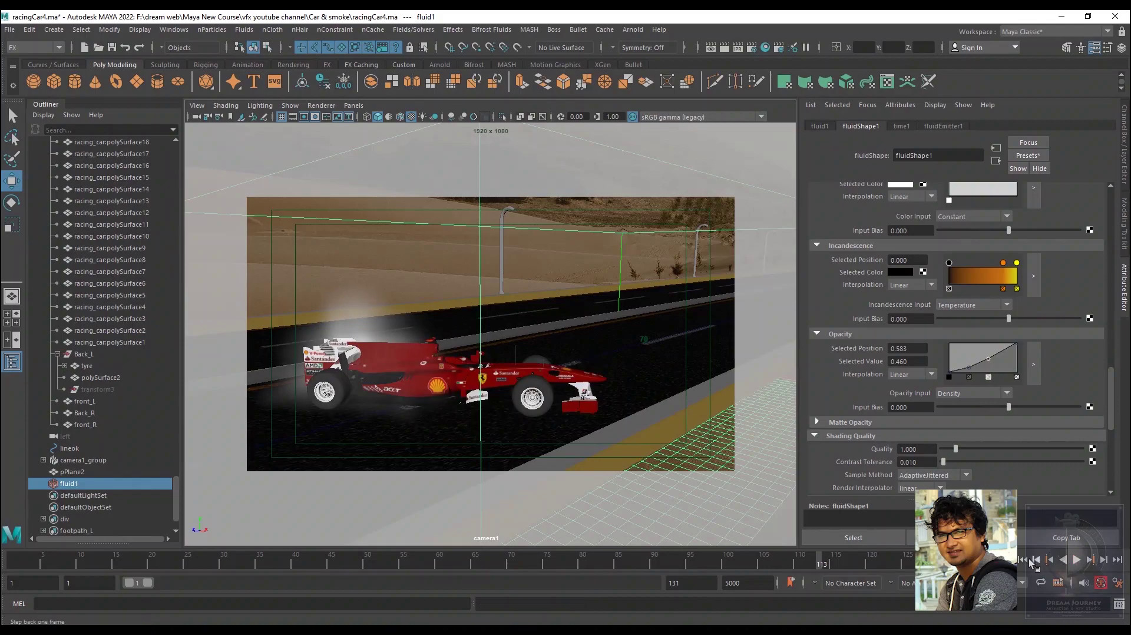
Replay from the start to frame 110, then rewind to the first frame
click(1021, 560)
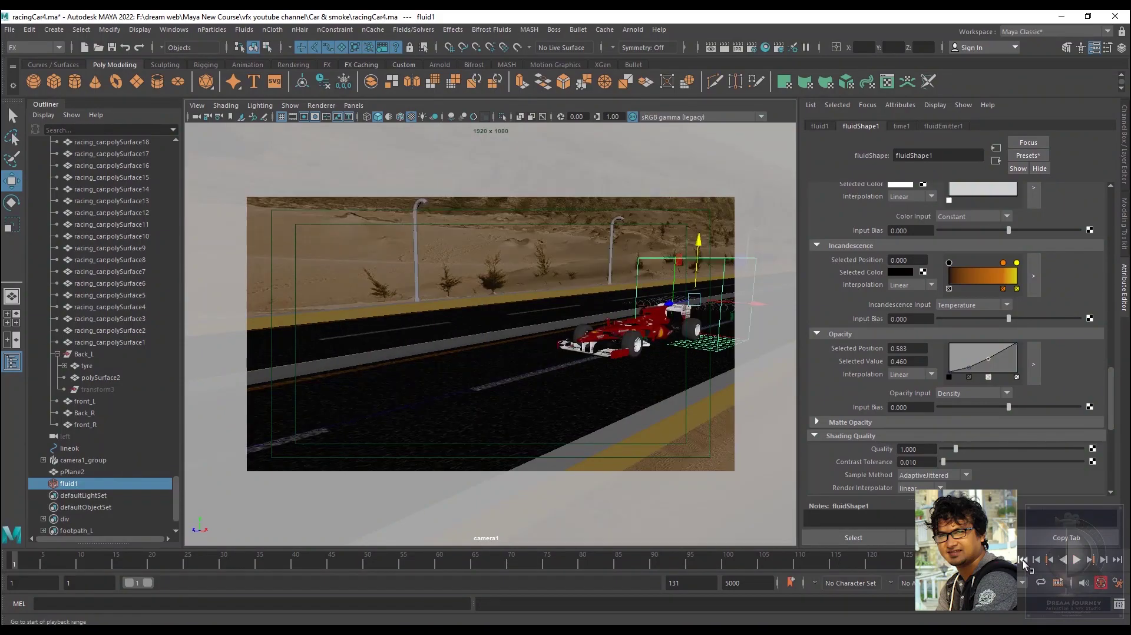
click(1077, 563)
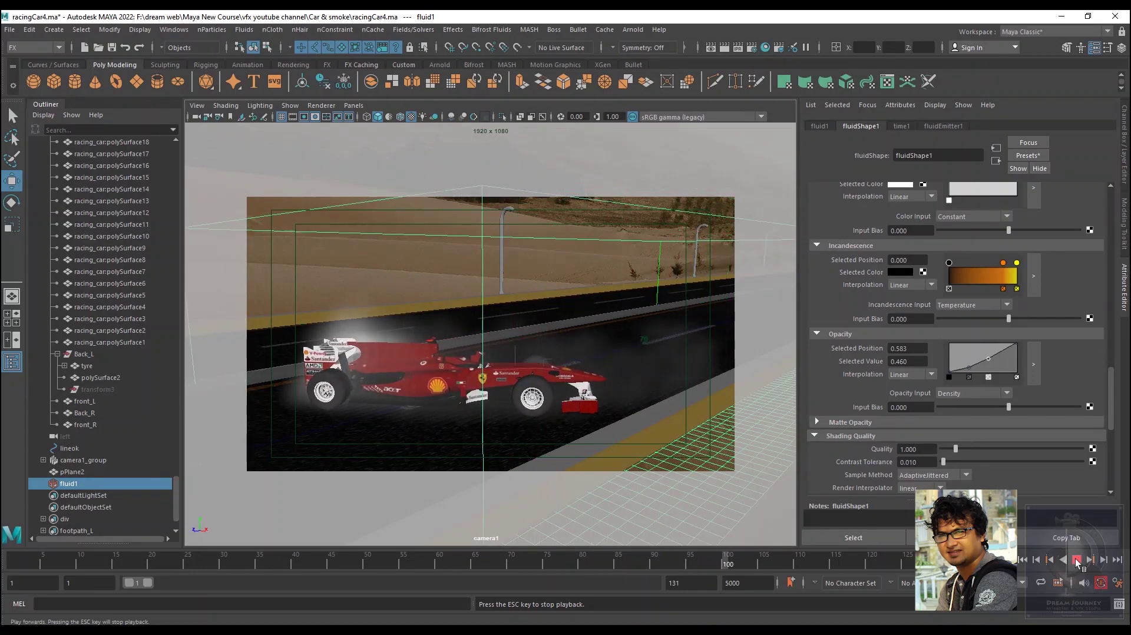
click(1077, 560)
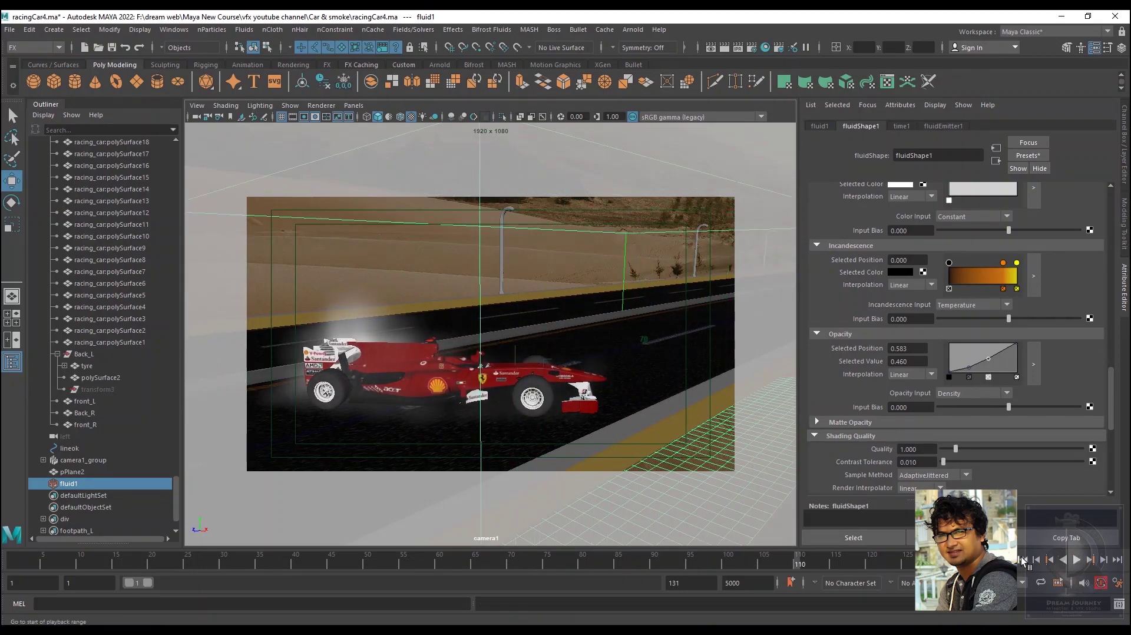
click(1024, 560)
key(space)
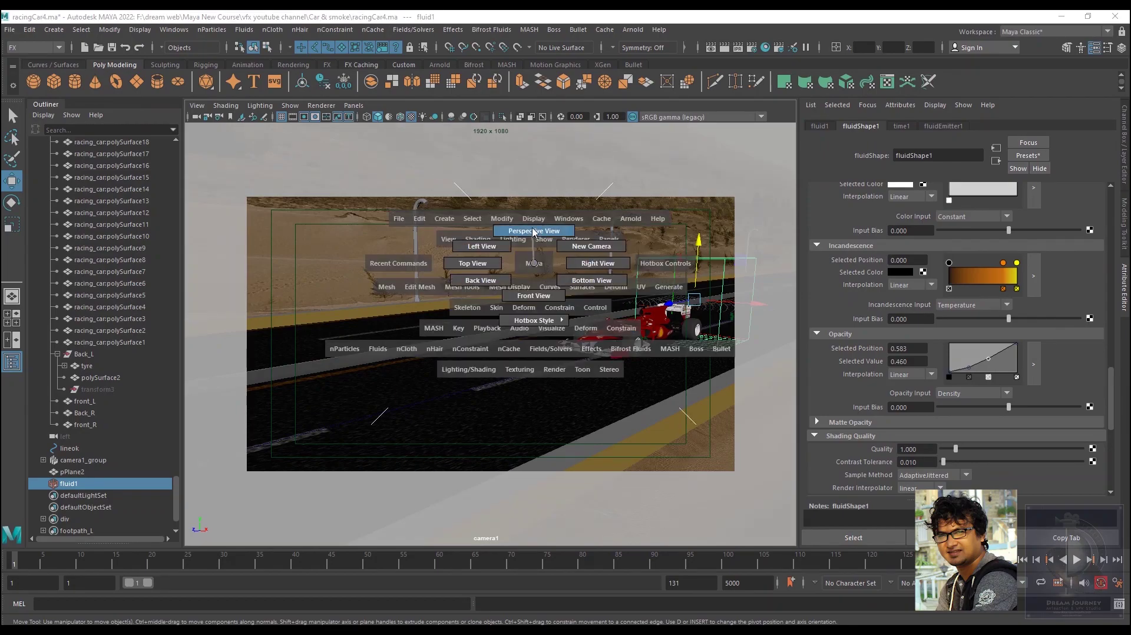
Switch the viewport to the perspective camera and frame the racing car up close
click(533, 232)
mouse_move(533, 232)
alt+mouse_down()
mouse_move(684, 423)
mouse_move(724, 448)
alt+mouse_up()
scroll(745, 468, up, 3)
scroll(745, 468, up, 3)
alt+middle_drag(744, 468, 566, 377)
scroll(603, 402, up, 2)
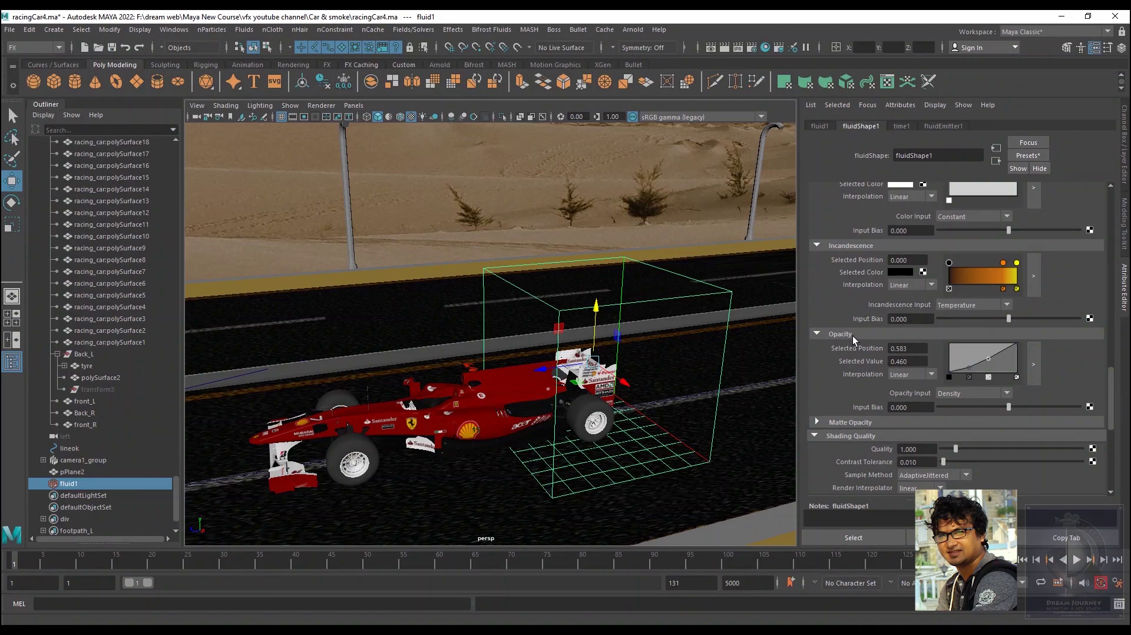
scroll(844, 398, up, 2)
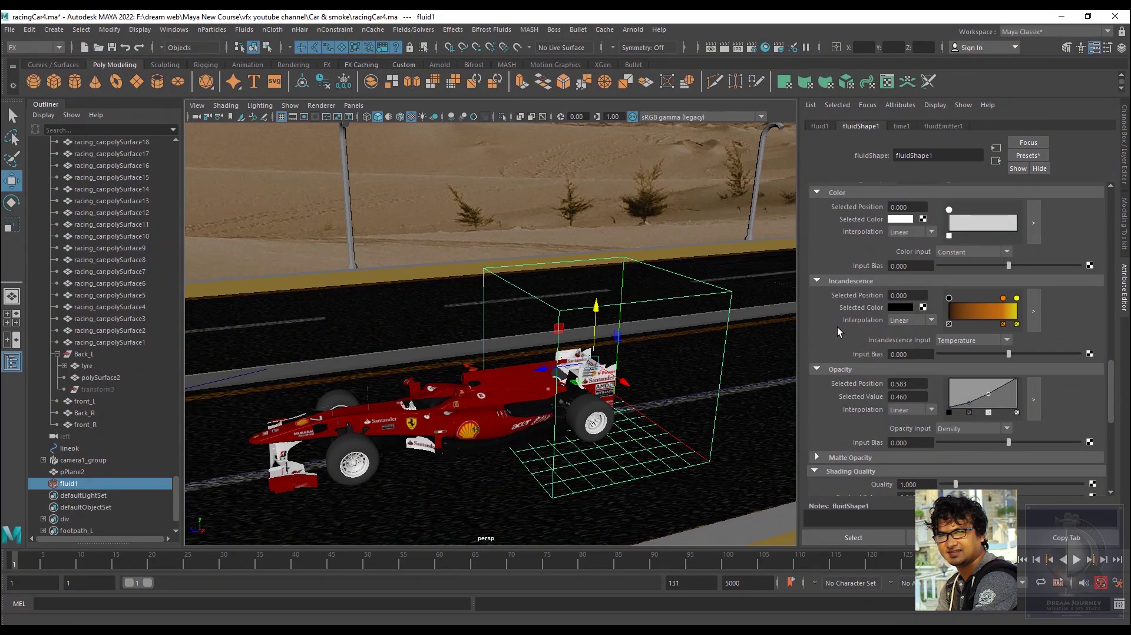
scroll(836, 327, up, 2)
scroll(833, 310, up, 1)
scroll(833, 312, up, 1)
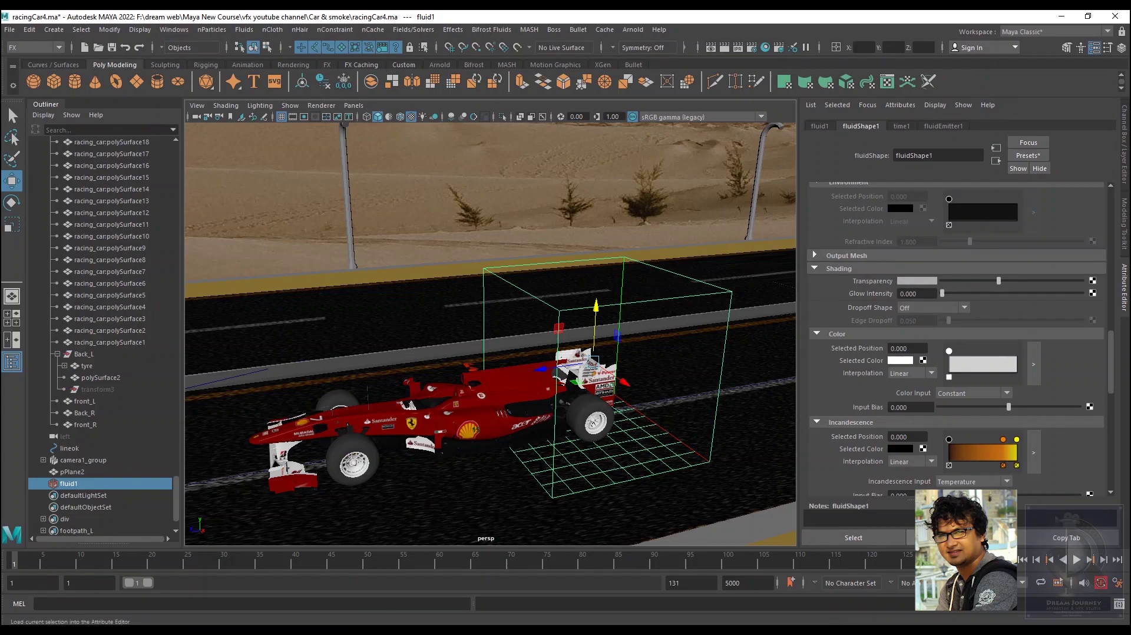
scroll(519, 422, down, 1)
scroll(519, 422, down, 2)
scroll(519, 422, down, 2)
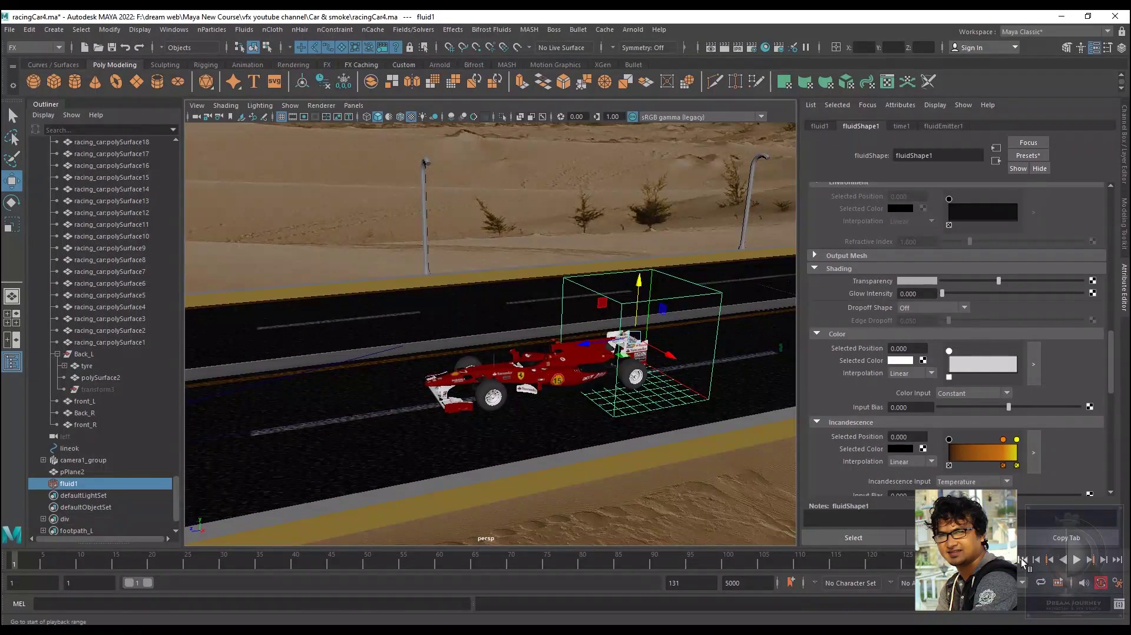
Play the smoke, lower fluidShape1's Shading Transparency, then replay up to frame 25
click(1076, 560)
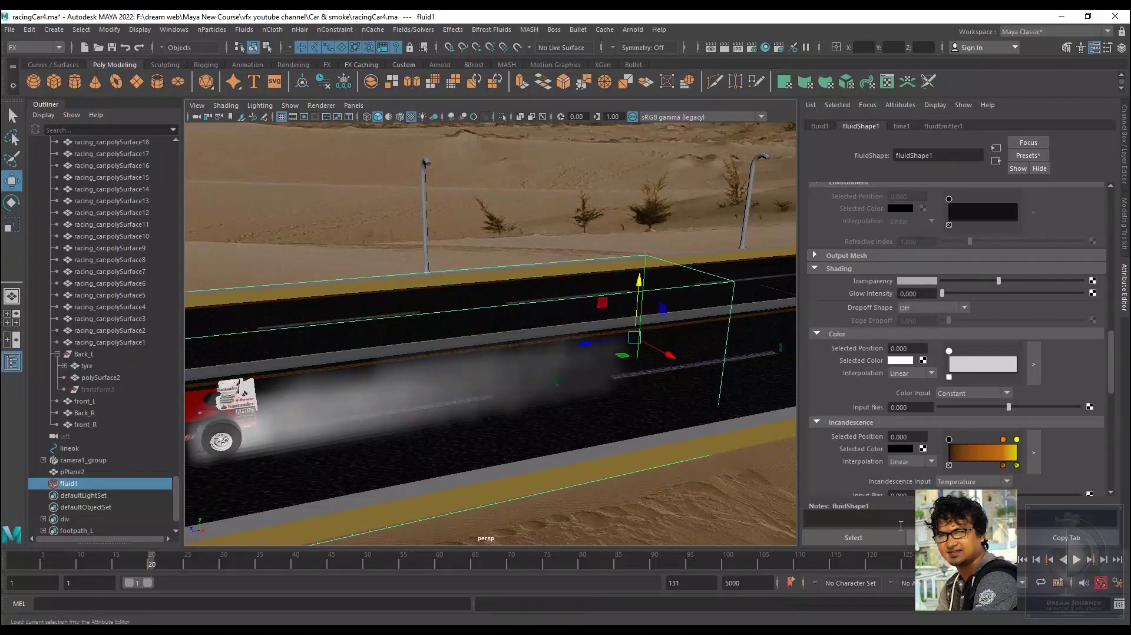
drag(415, 447, 479, 446)
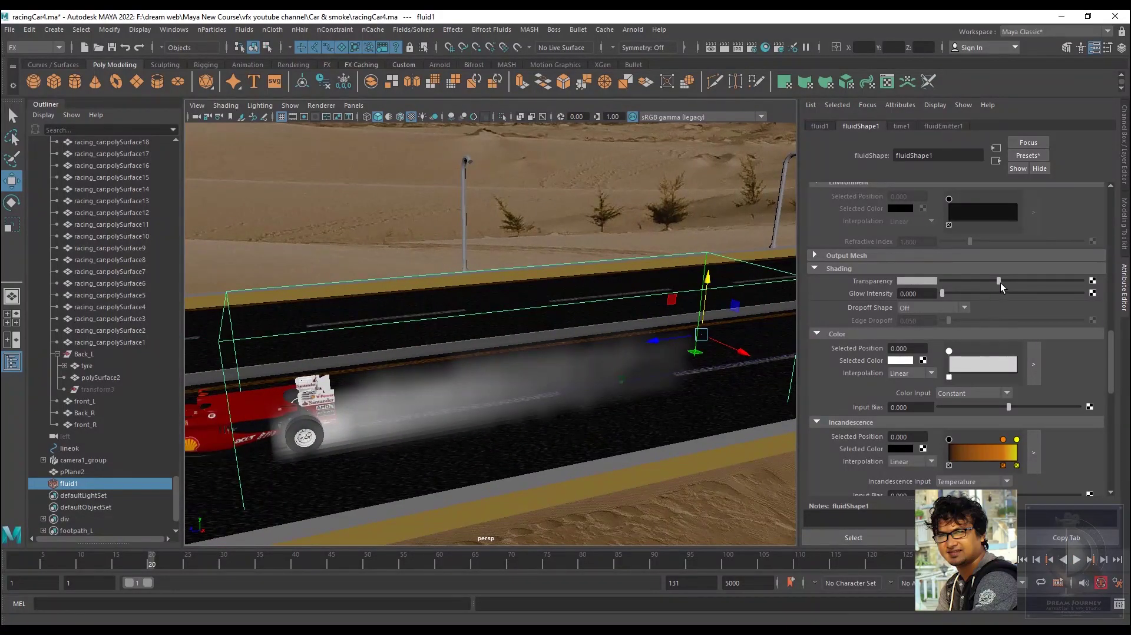
drag(995, 281, 979, 281)
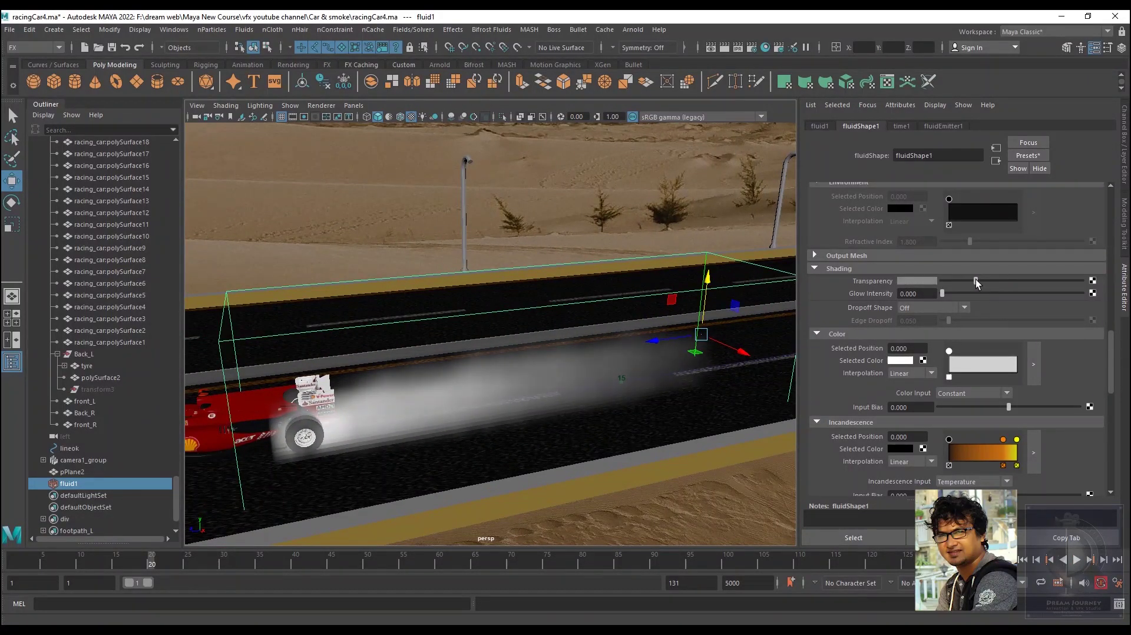
click(1024, 560)
click(1076, 560)
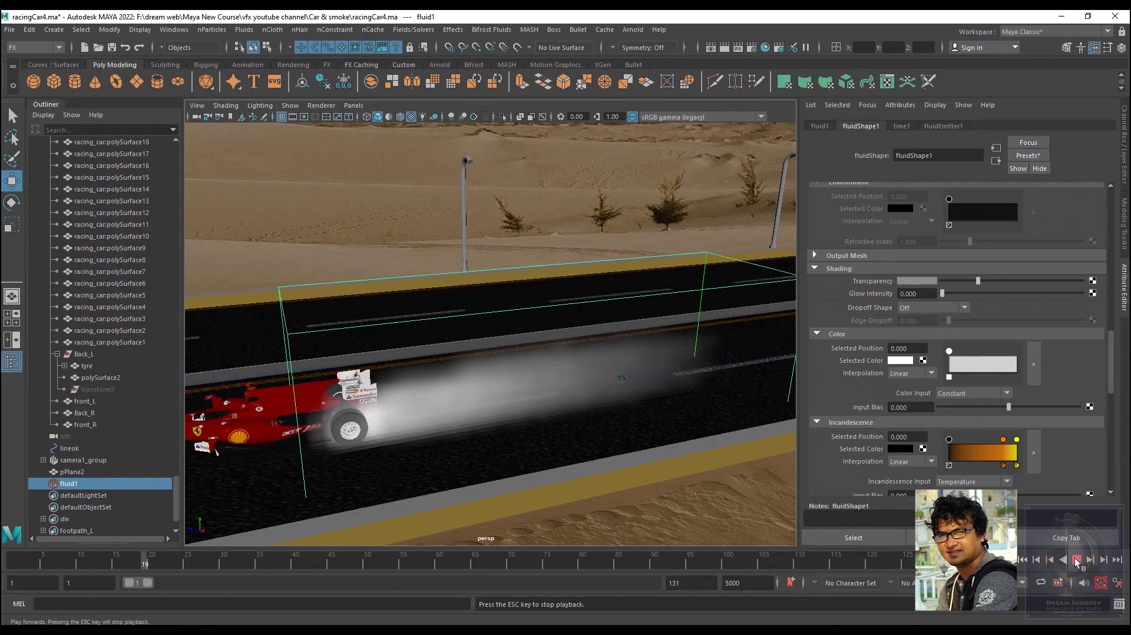
click(1076, 561)
Raise the smoke's Shading Transparency so the trail is more see-through
alt+drag(510, 459, 569, 426)
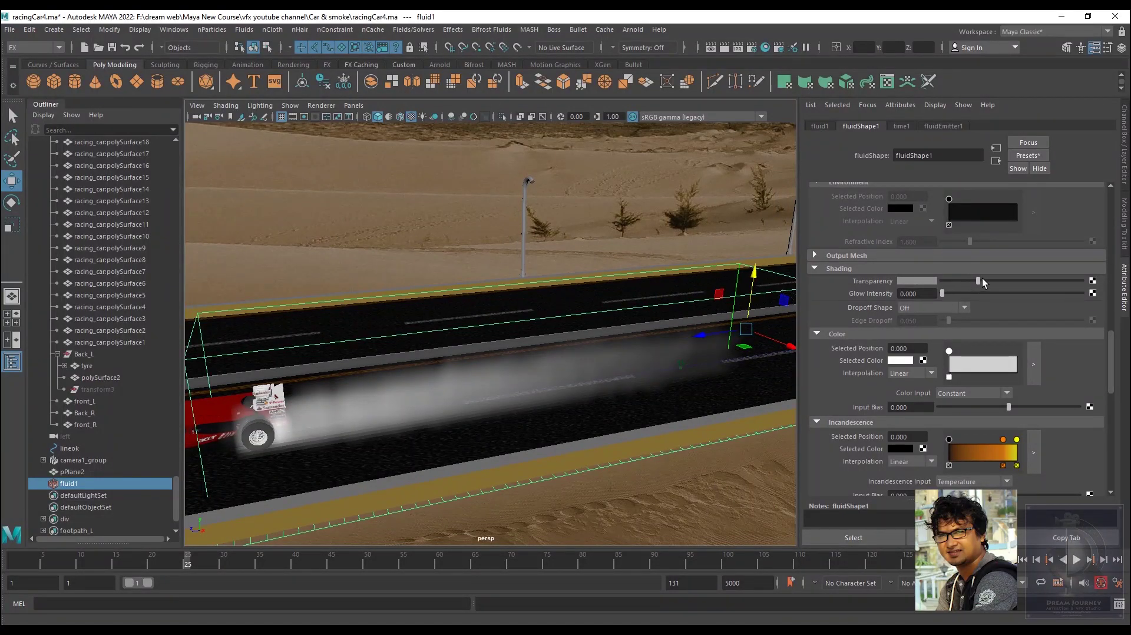
drag(972, 280, 984, 284)
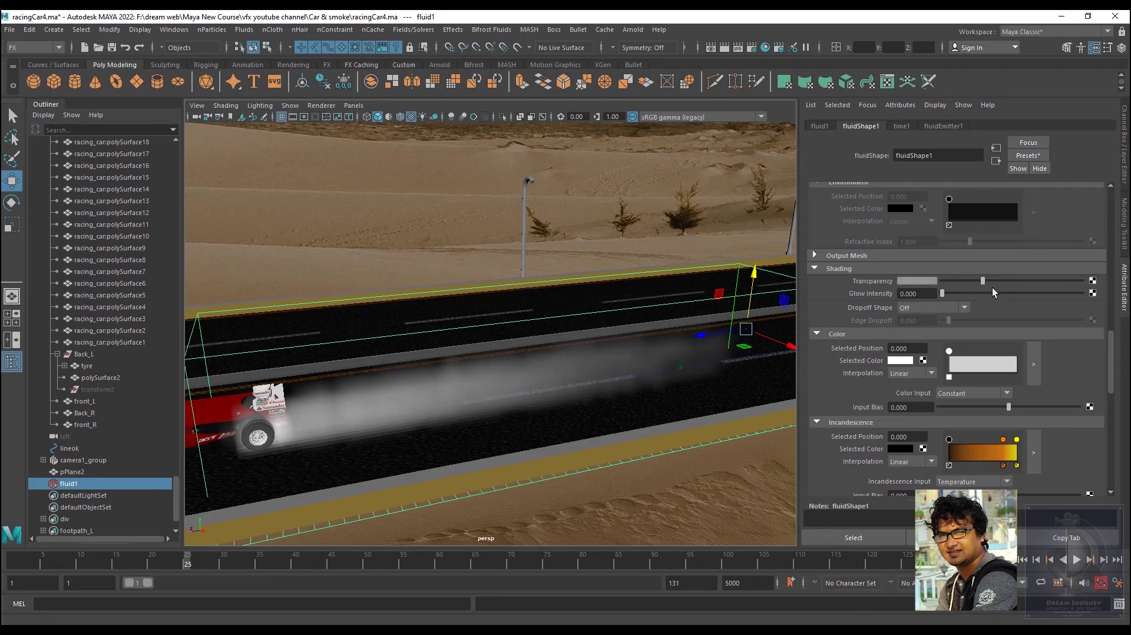
drag(987, 281, 1004, 283)
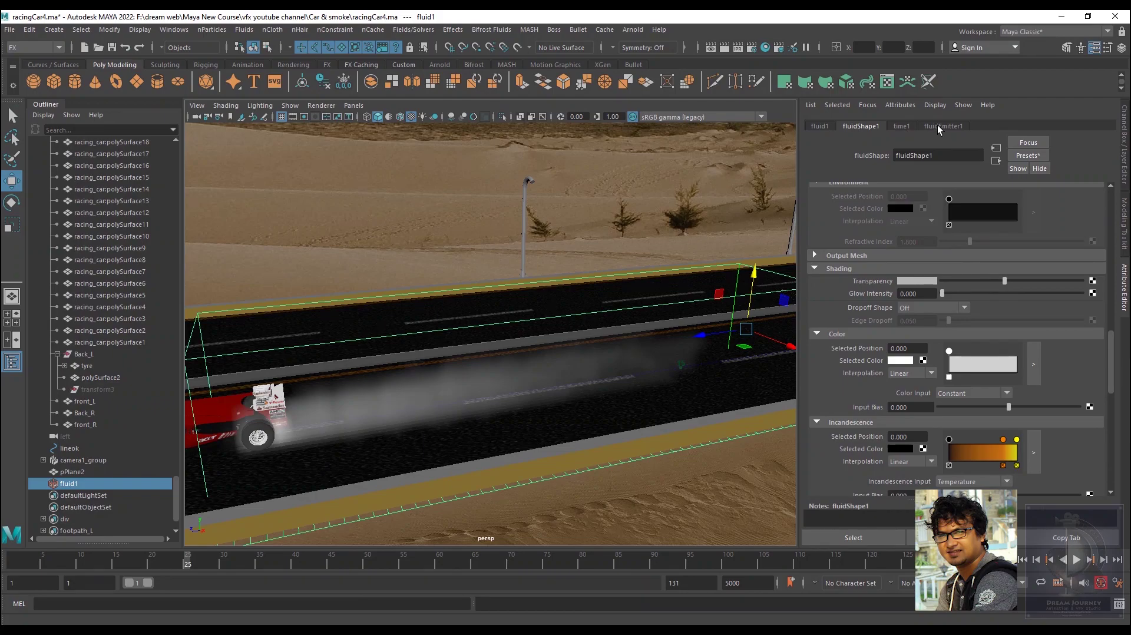
Set fluidShape1's Contents Details Density Scale to 0.4, passing through 0.8 first
drag(1105, 330, 1106, 214)
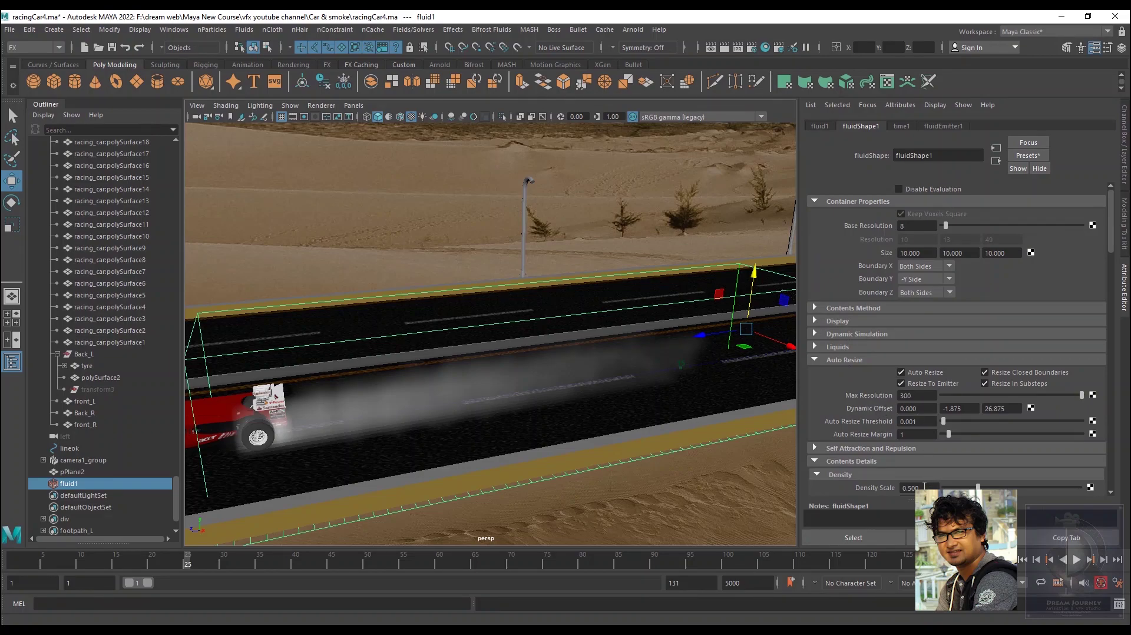
scroll(928, 483, down, 2)
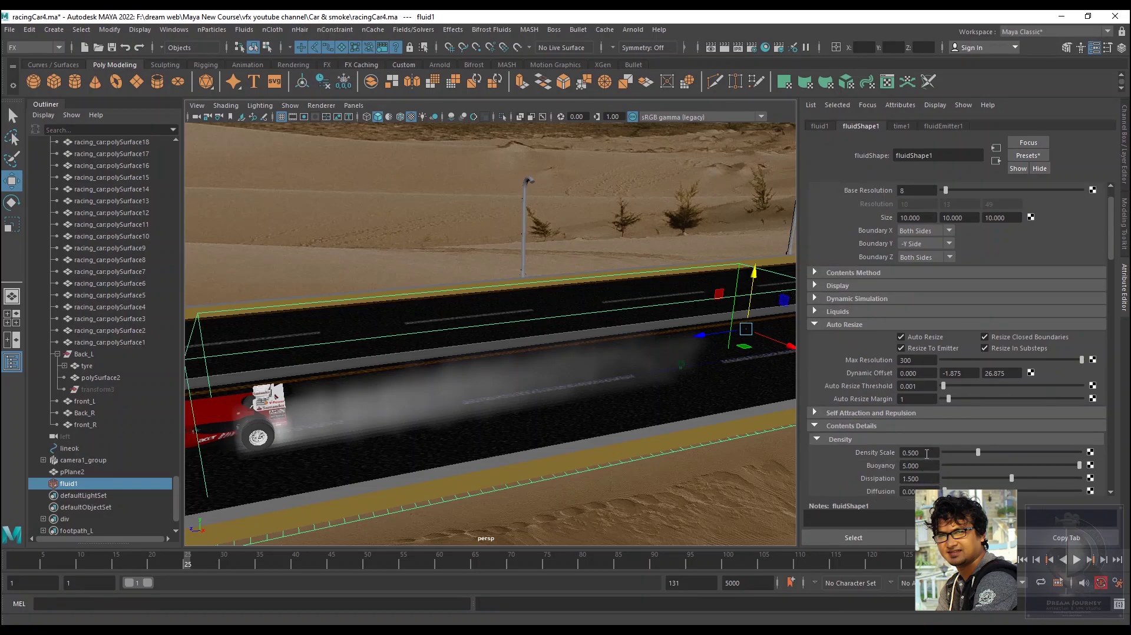
click(927, 454)
text(0.80)
key(Return)
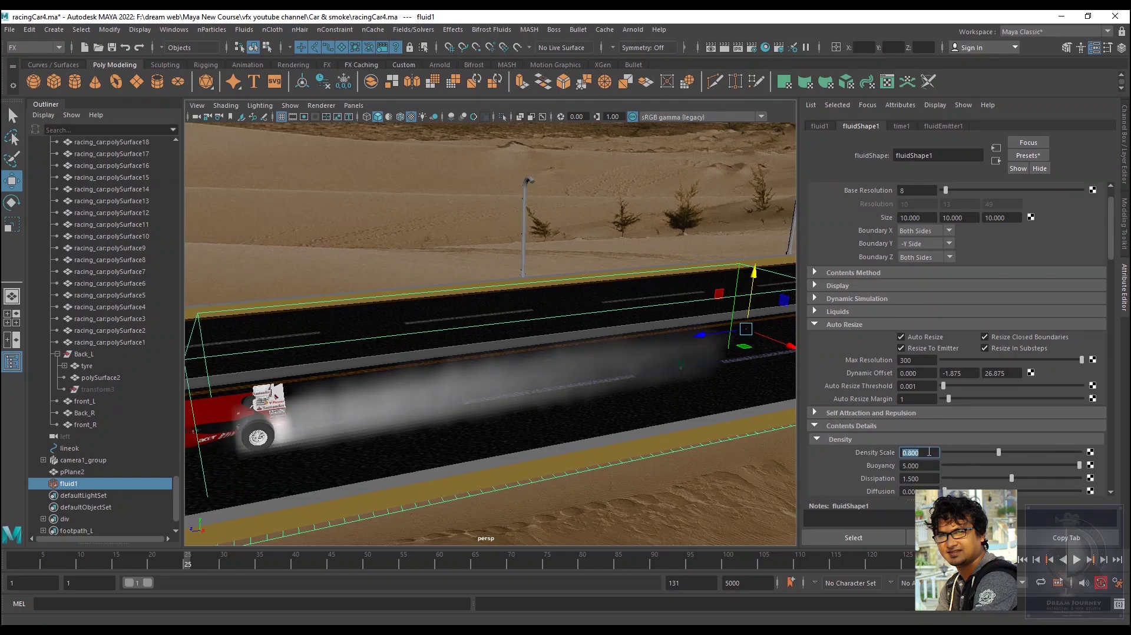
text(0.4)
key(Return)
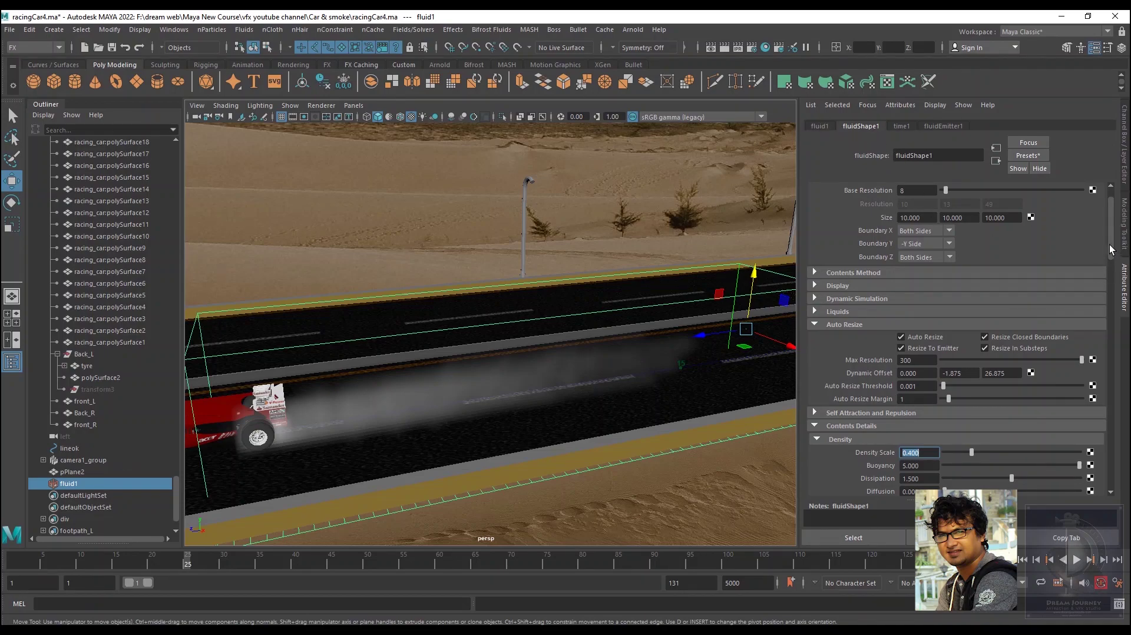
scroll(1111, 250, up, 1)
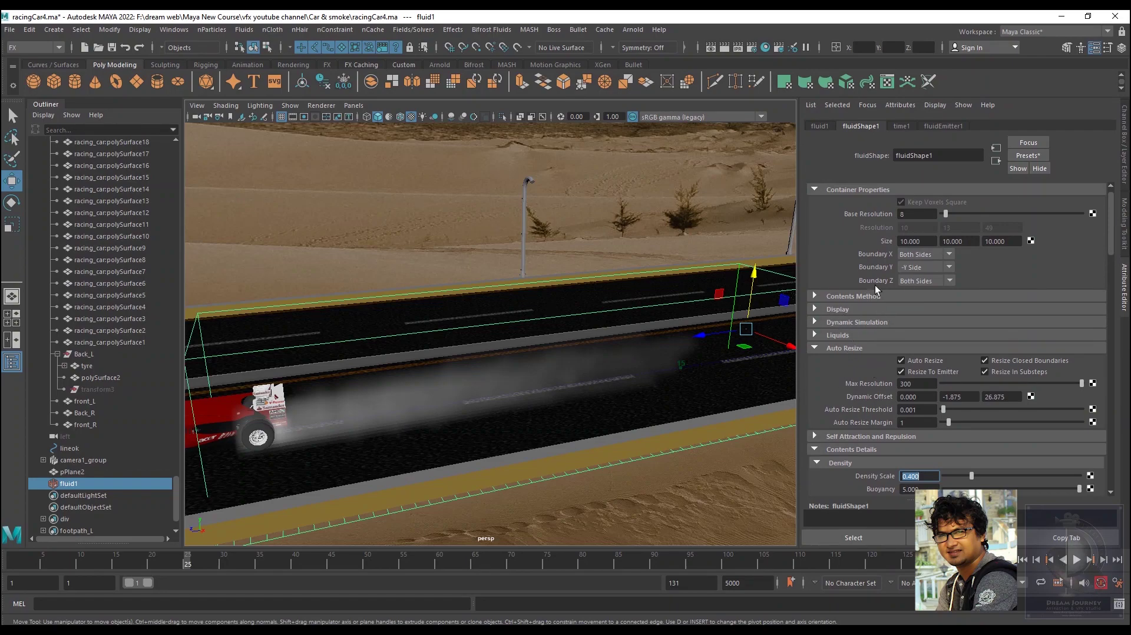
Set fluidEmitter1's Density/Voxel/Sec to 2
click(935, 128)
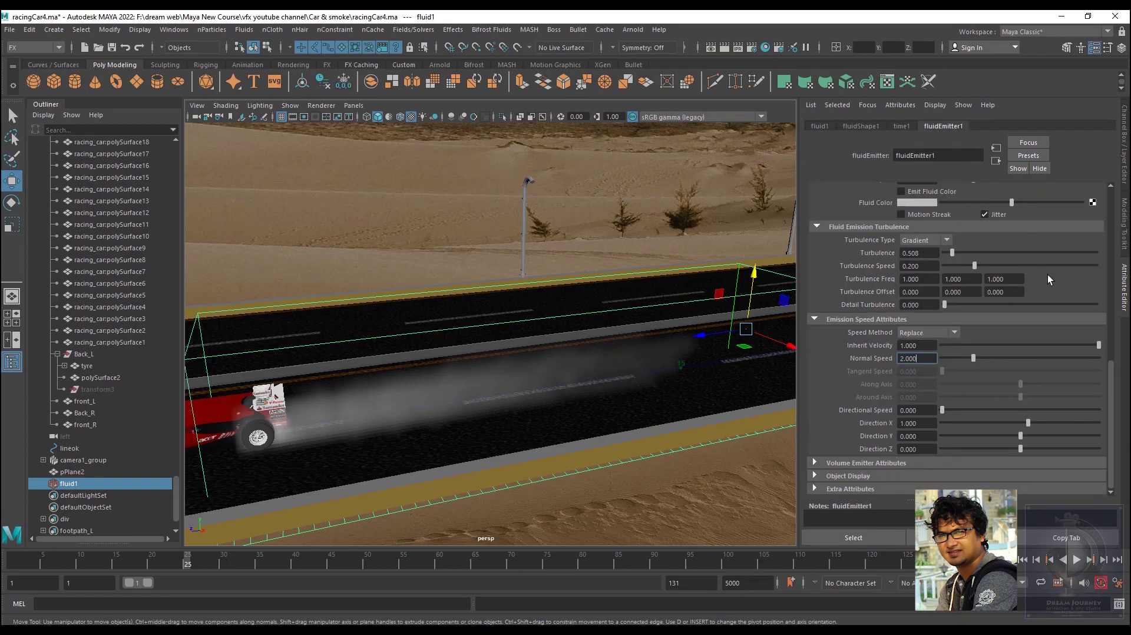
drag(1110, 369, 1115, 237)
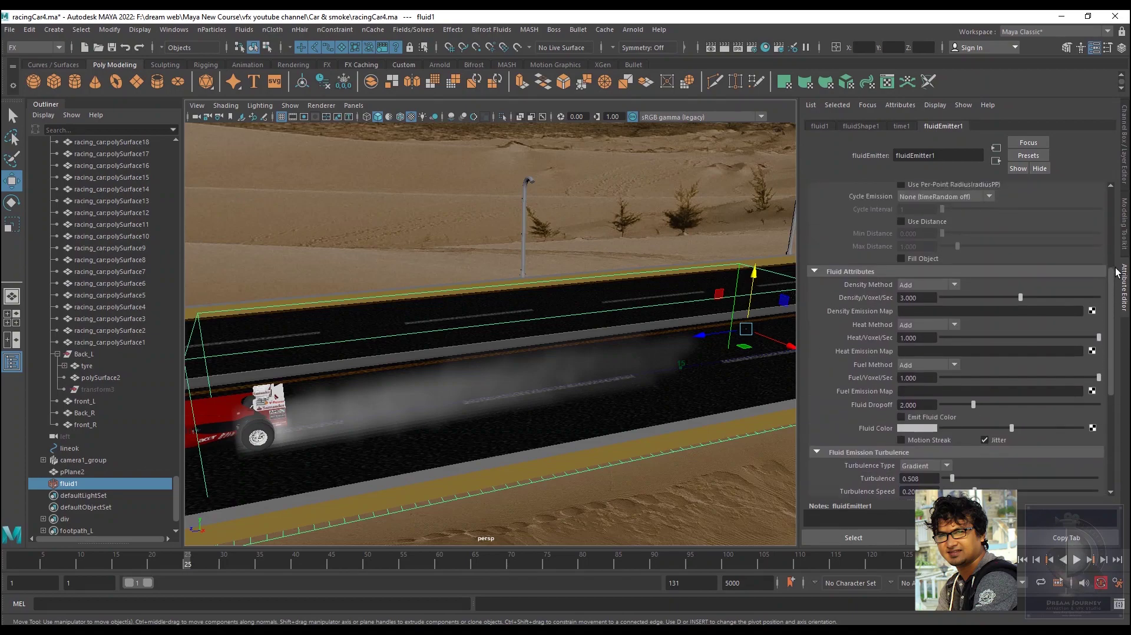
scroll(1055, 259, up, 1)
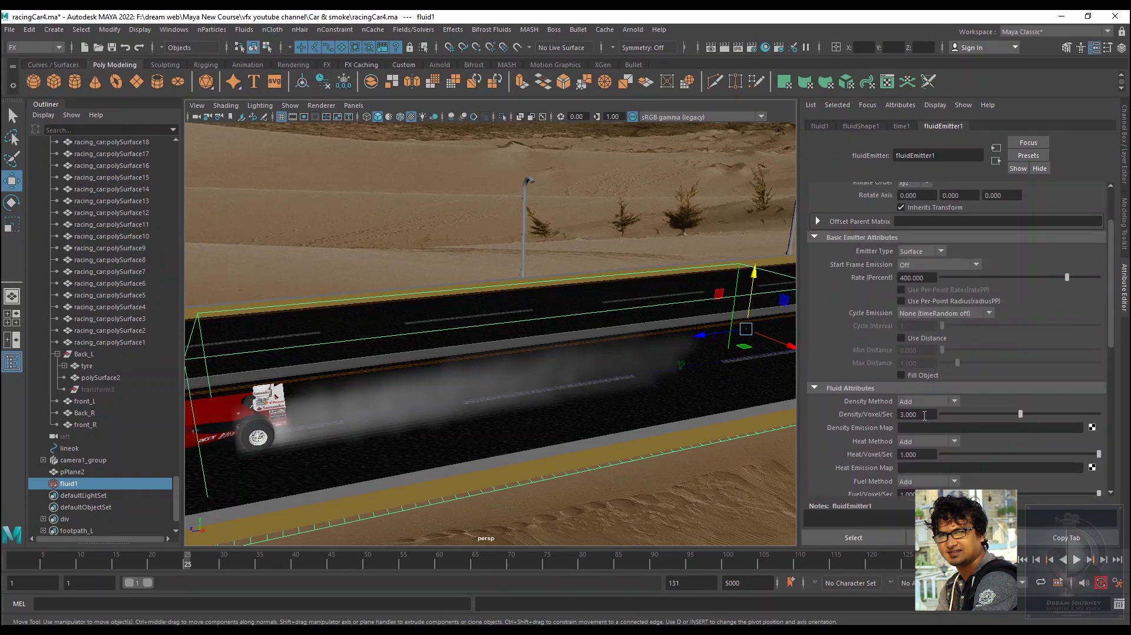
drag(924, 416, 846, 417)
text(2)
key(Return)
Replay the lighter emission up to frame 41 and save the scene as racingCar4.ma
click(1077, 561)
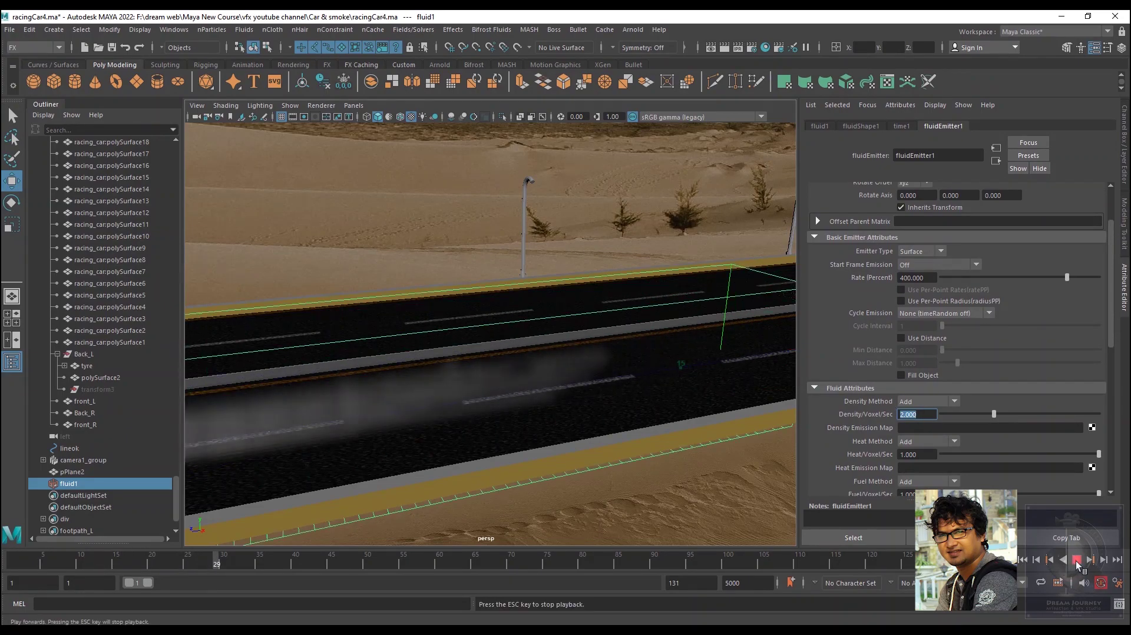
click(1077, 561)
scroll(518, 405, down, 5)
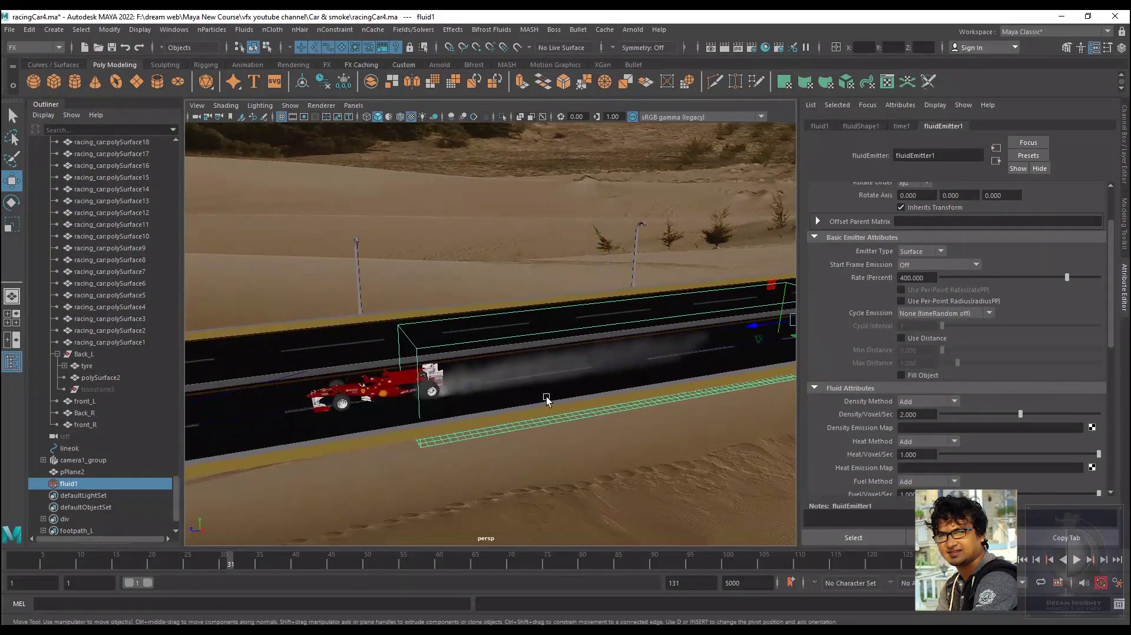
scroll(570, 387, down, 2)
alt+drag(572, 386, 619, 389)
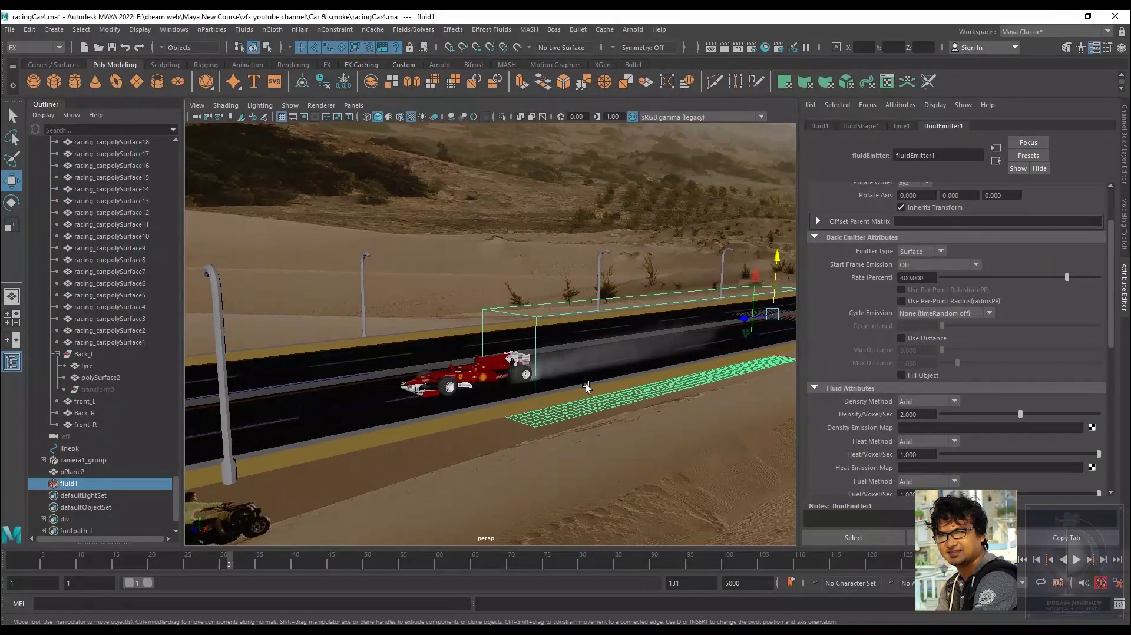
click(1025, 561)
click(1076, 560)
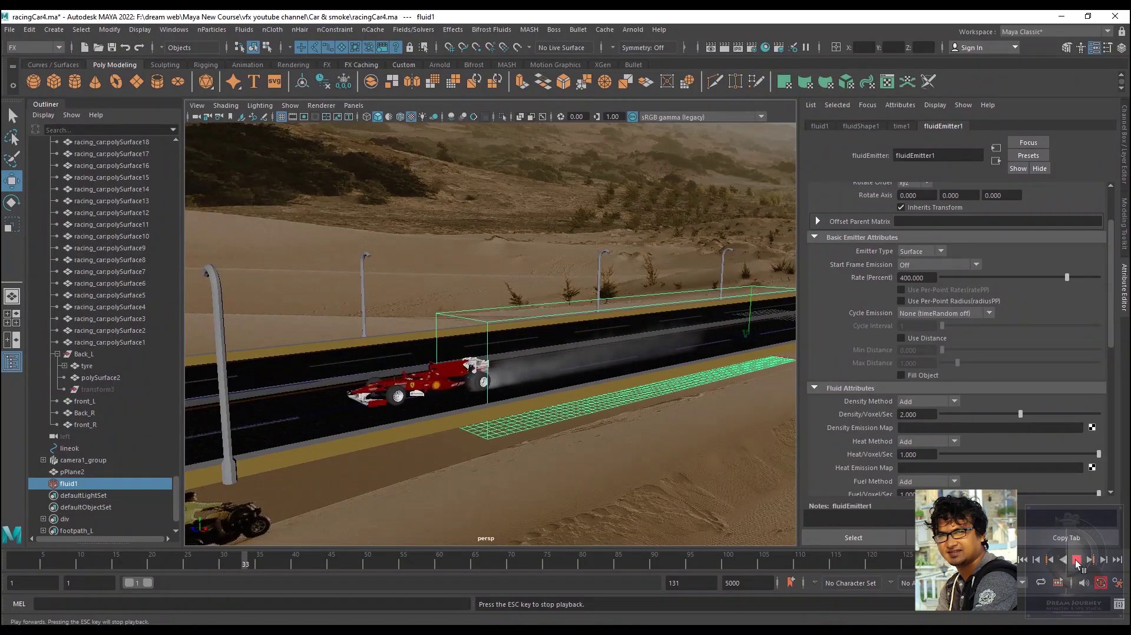
key(Escape)
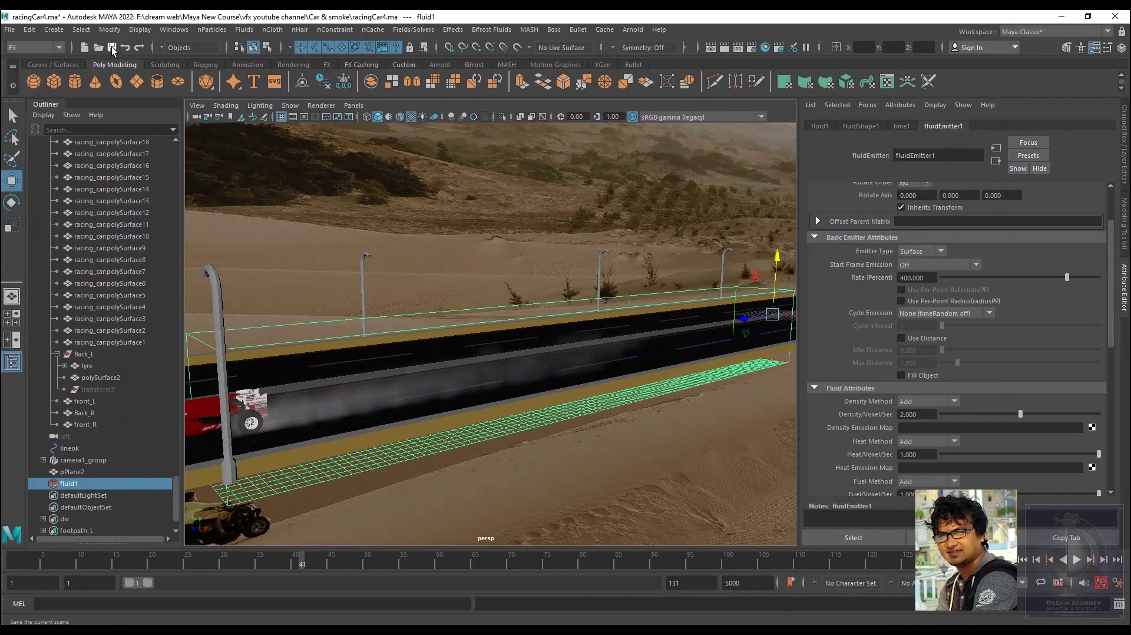
key(w)
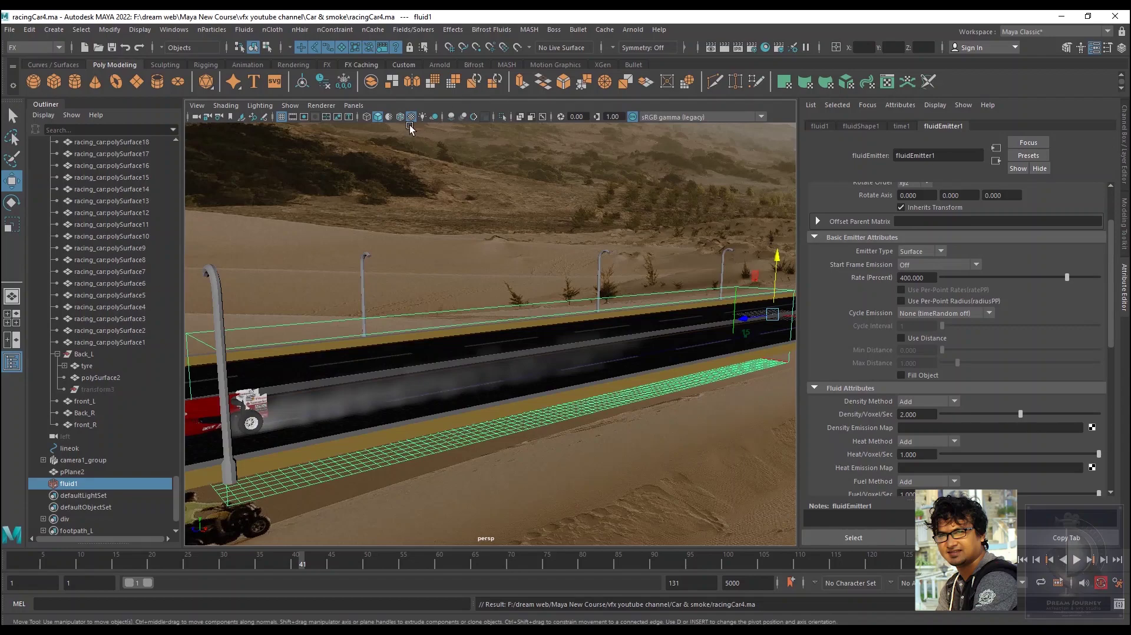
alt+drag(630, 380, 577, 330)
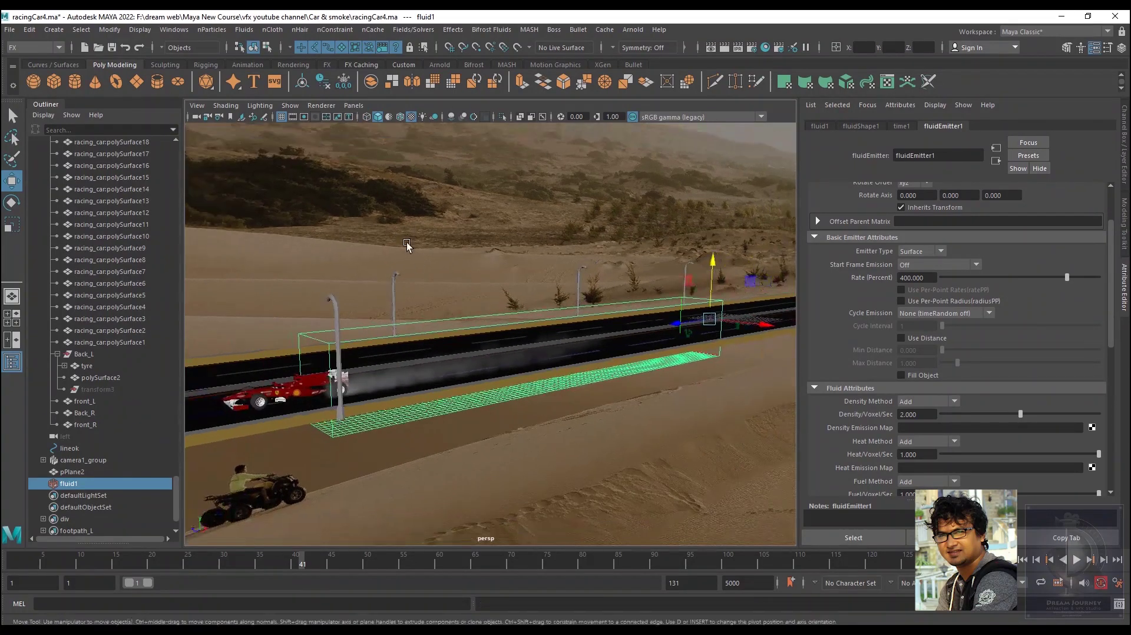
click(354, 105)
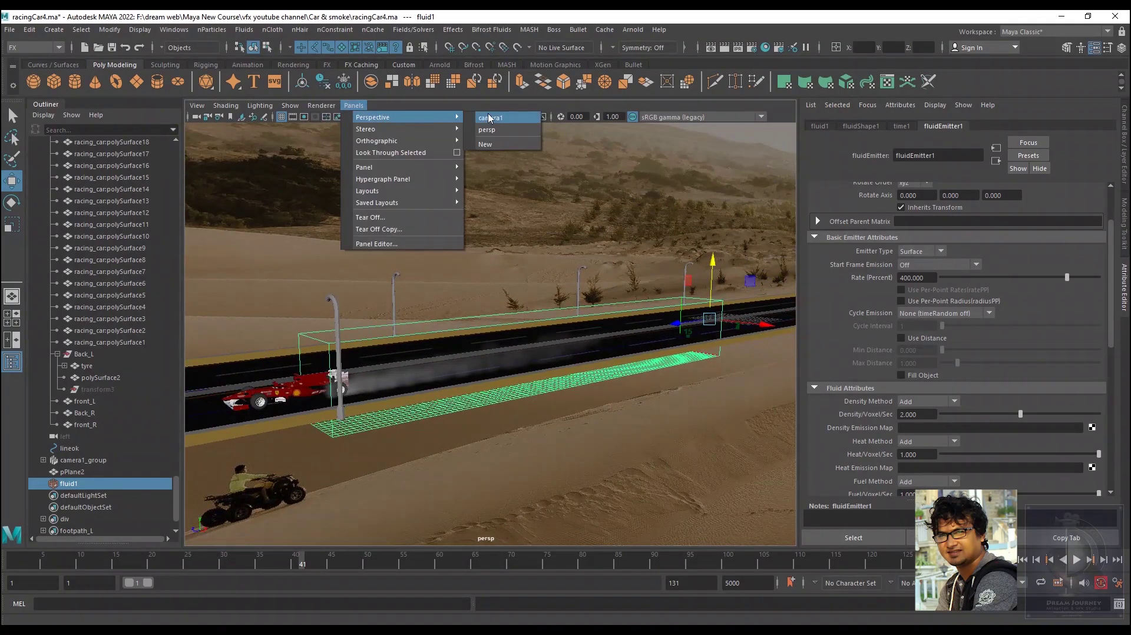
Play the smoke trail through camera1, stop at frame 110, and scrub back to about frame 105
click(490, 117)
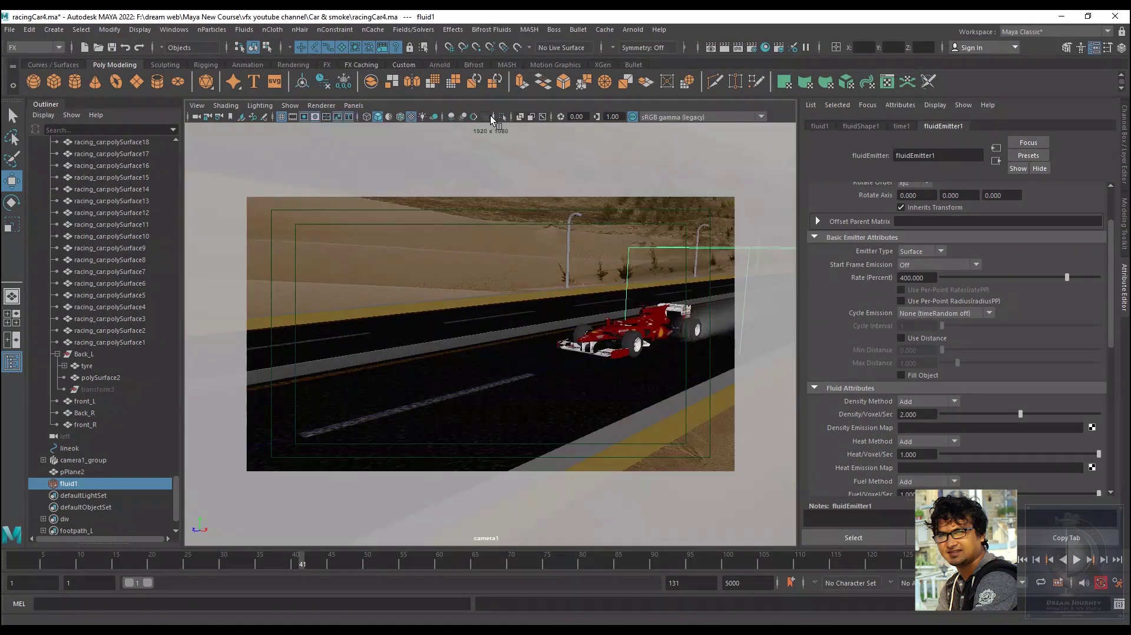
click(1026, 561)
click(1077, 561)
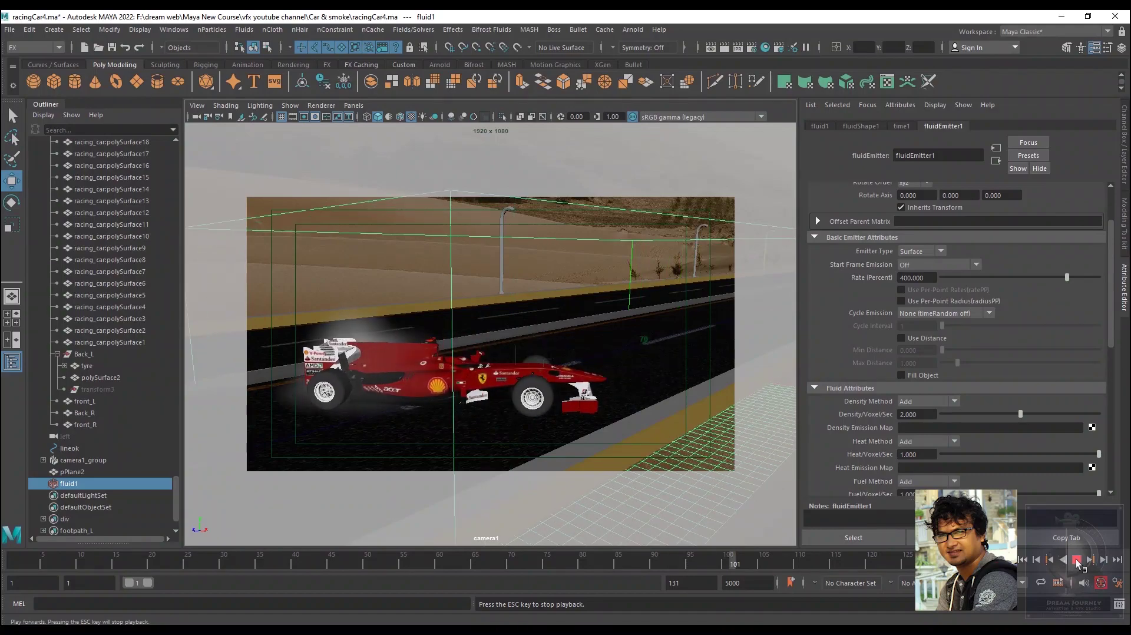
click(1076, 561)
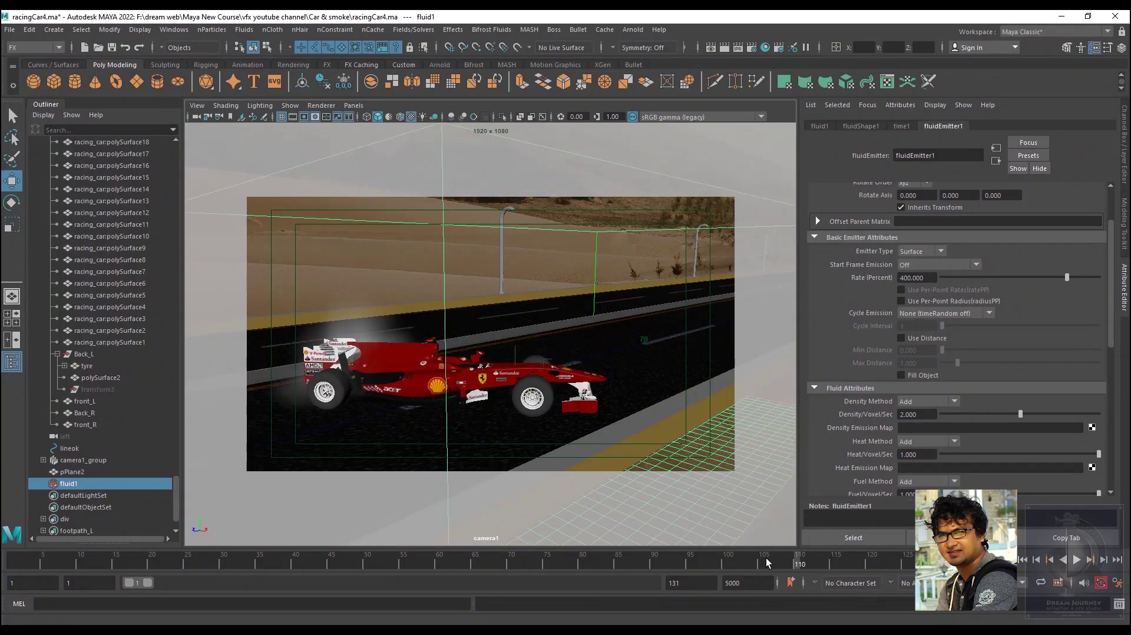
mouse_move(767, 559)
mouse_down()
mouse_move(740, 562)
mouse_move(761, 565)
mouse_up()
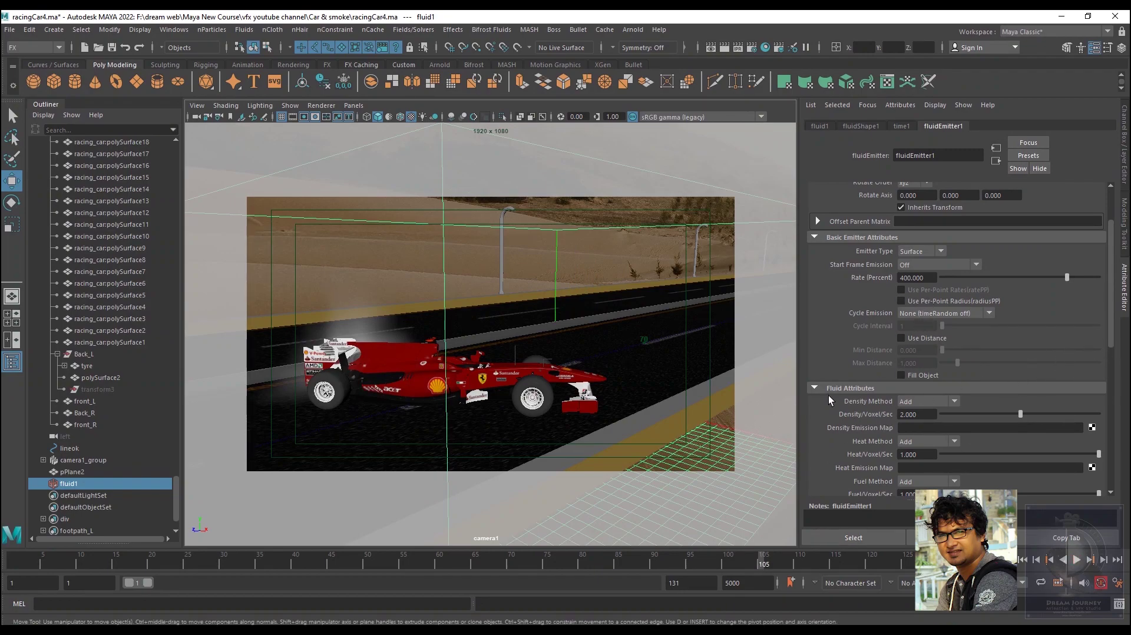
Keyframe the emitter's Density/Voxel/Sec of 2 at frame 100
right_click(851, 416)
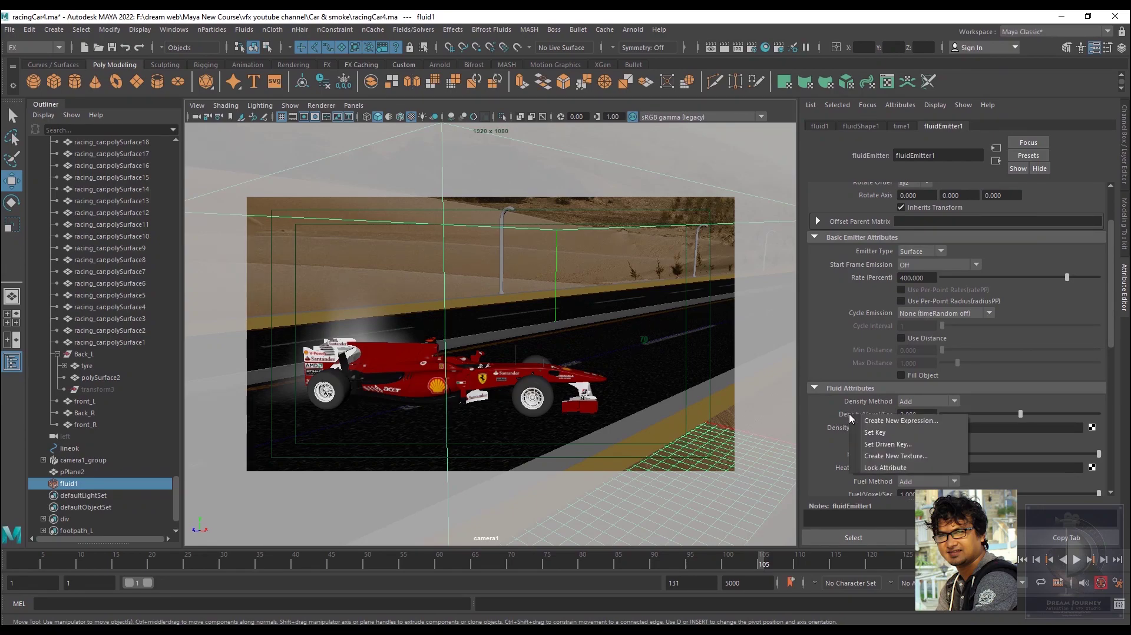
click(763, 560)
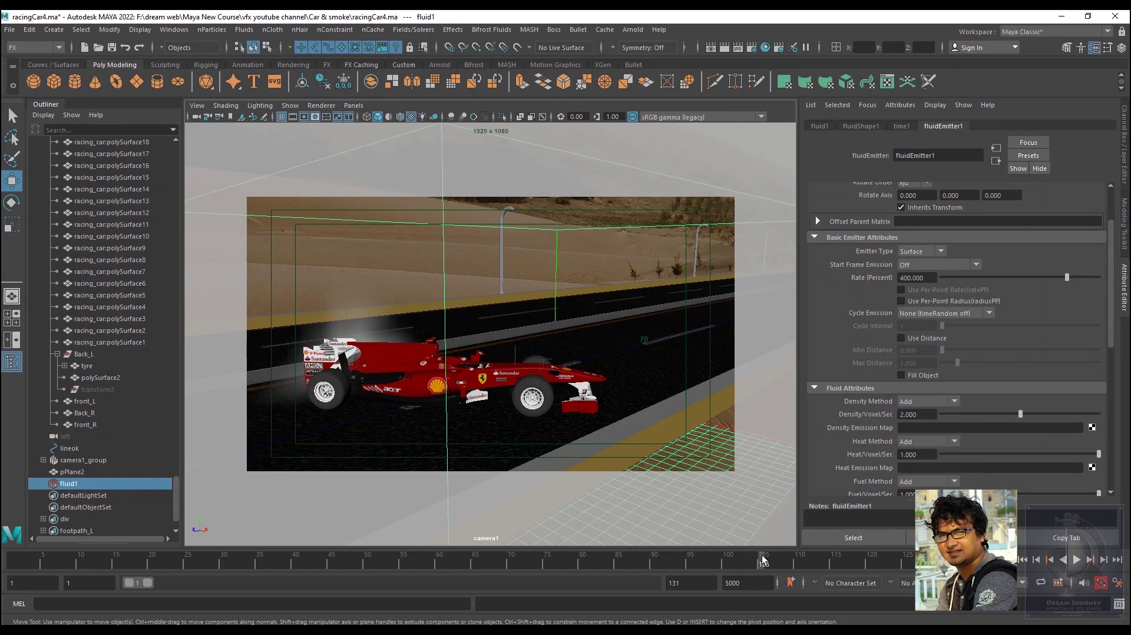
right_click(858, 416)
click(877, 429)
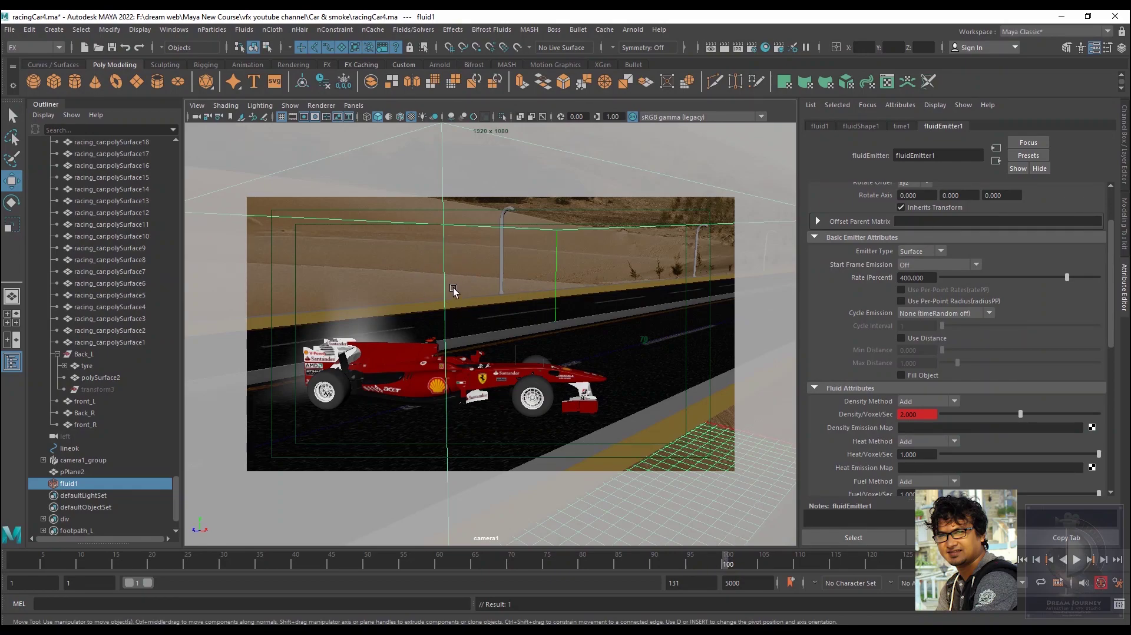
click(590, 191)
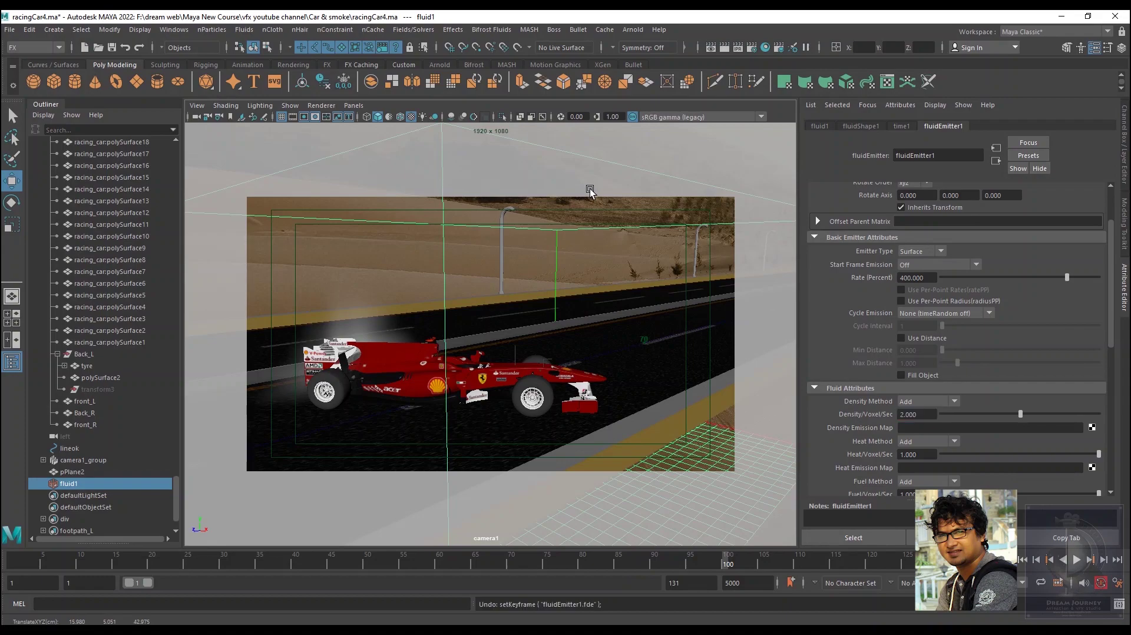
click(74, 482)
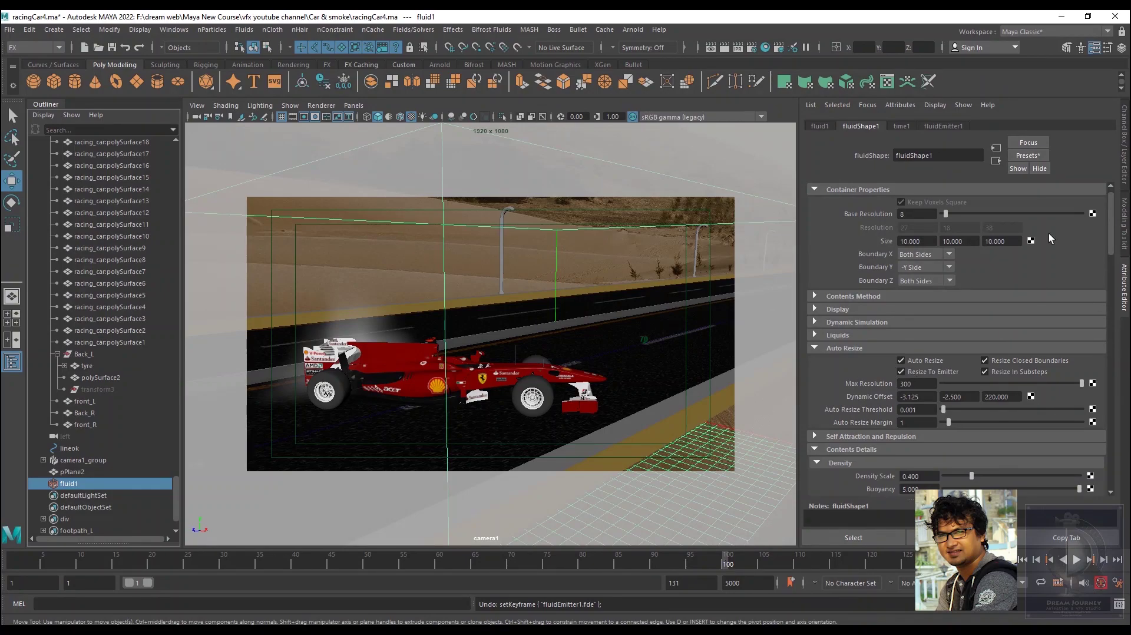
click(943, 126)
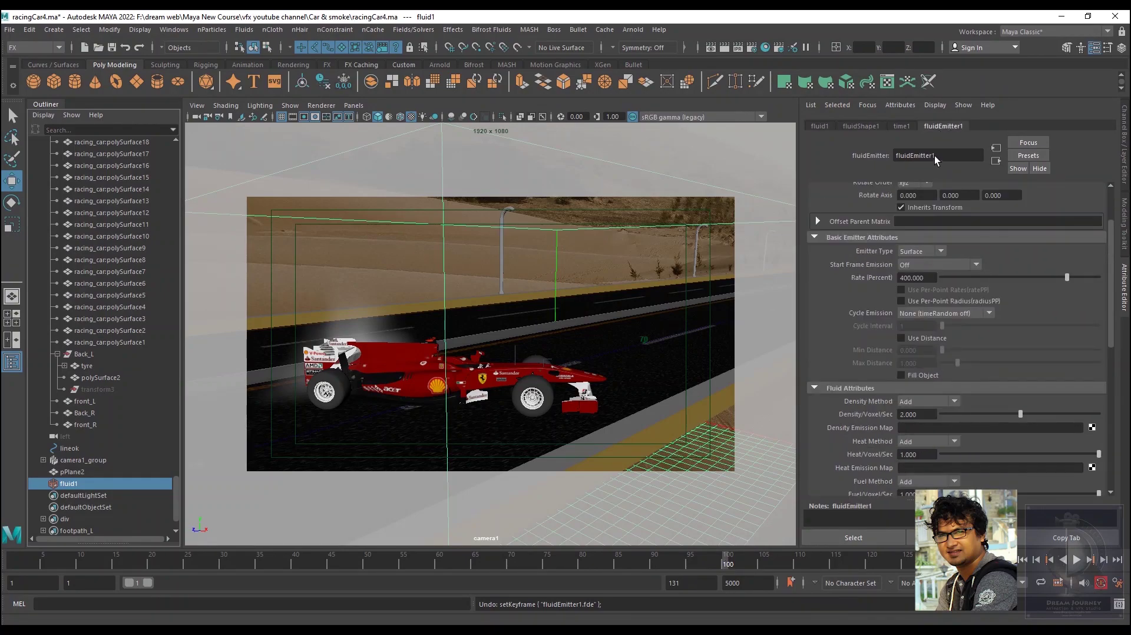
right_click(852, 412)
click(881, 431)
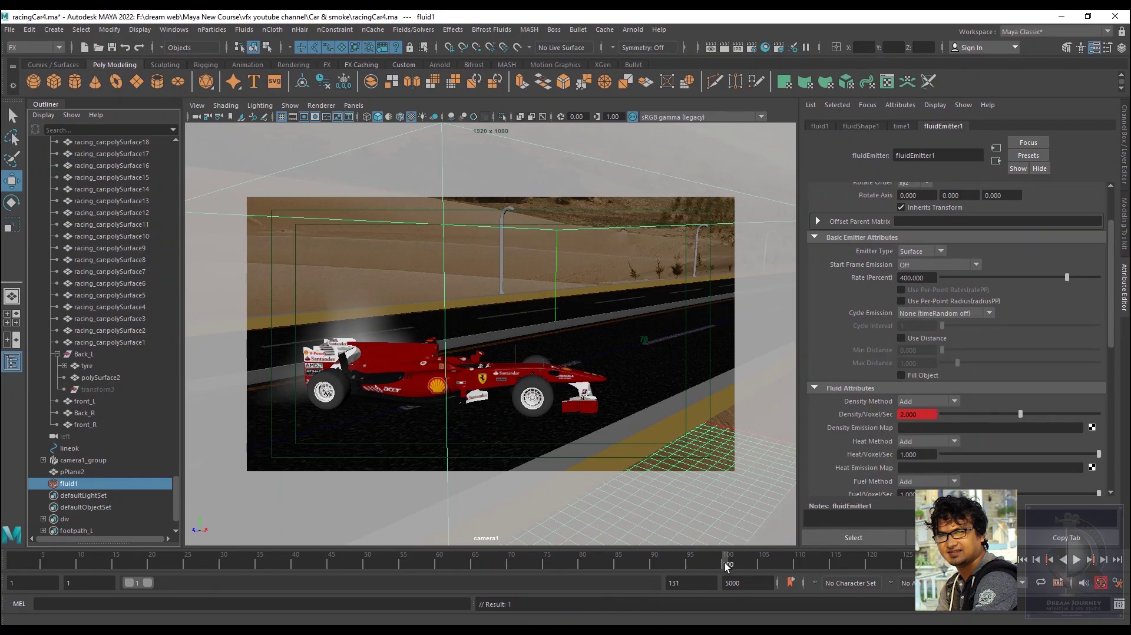
Set Density/Voxel/Sec to 0 and keyframe it at frame 115, then replay from the start
drag(1114, 312, 1115, 275)
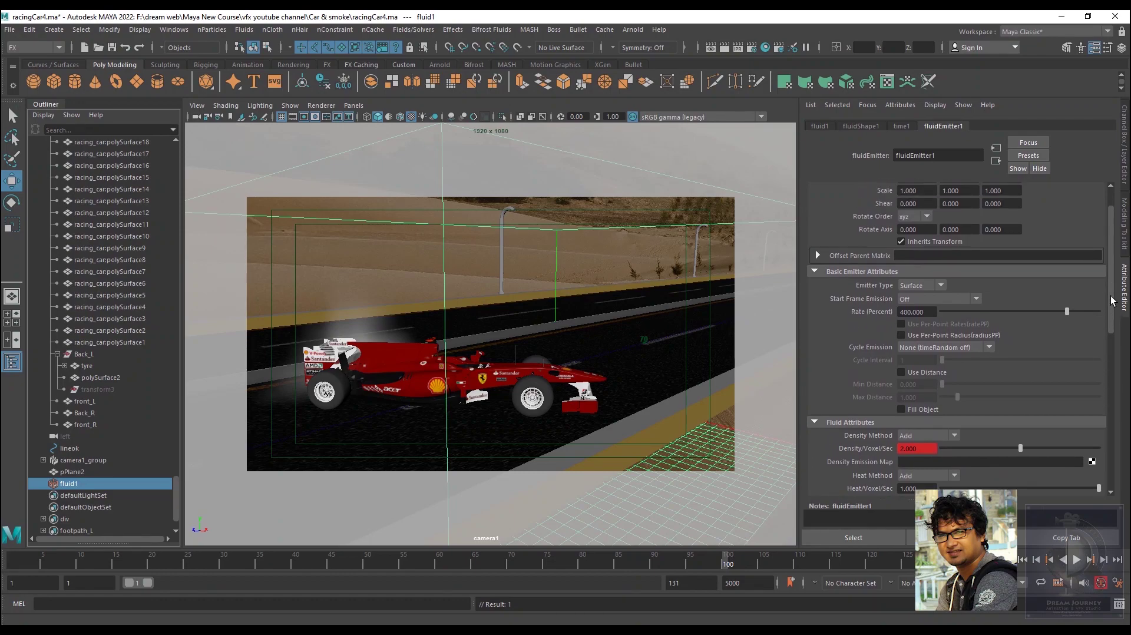
scroll(1086, 340, down, 3)
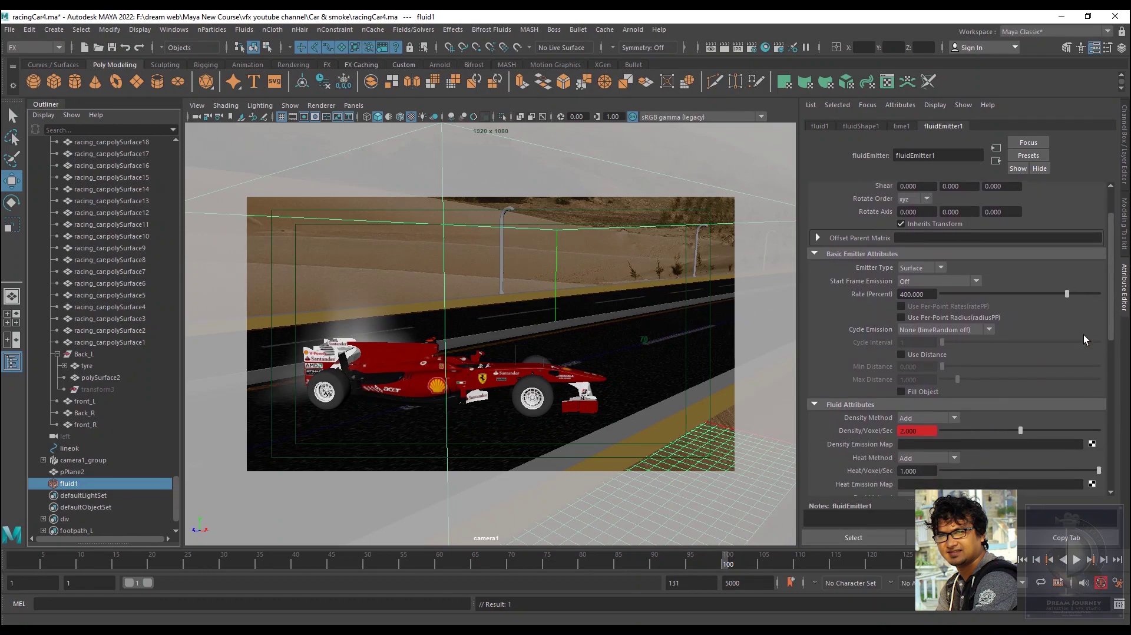
key(alt+v)
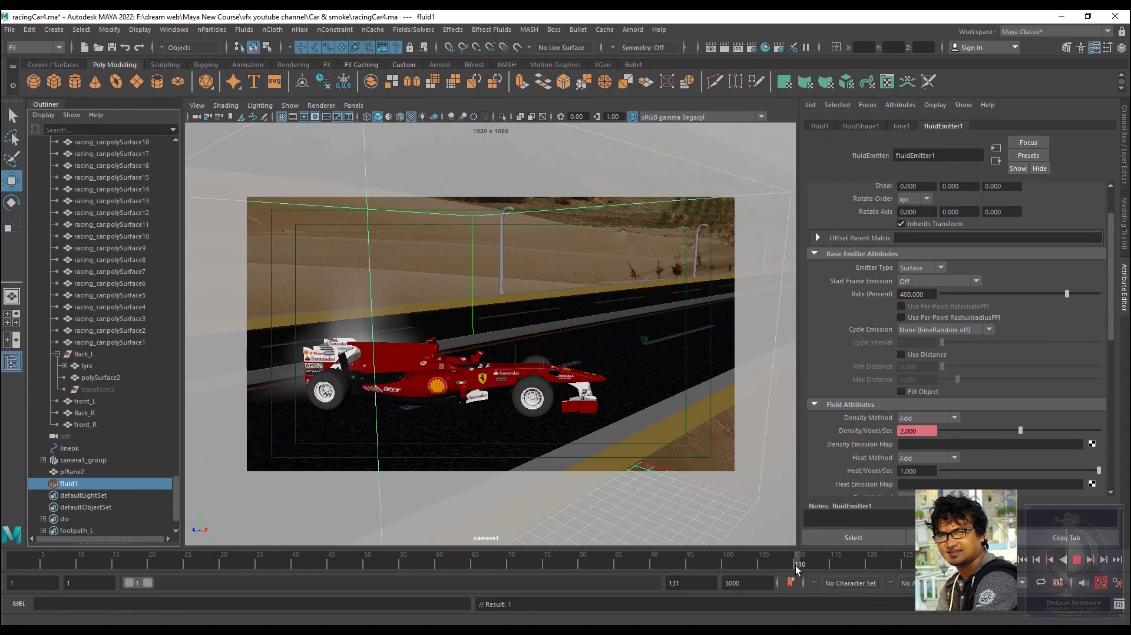
click(832, 566)
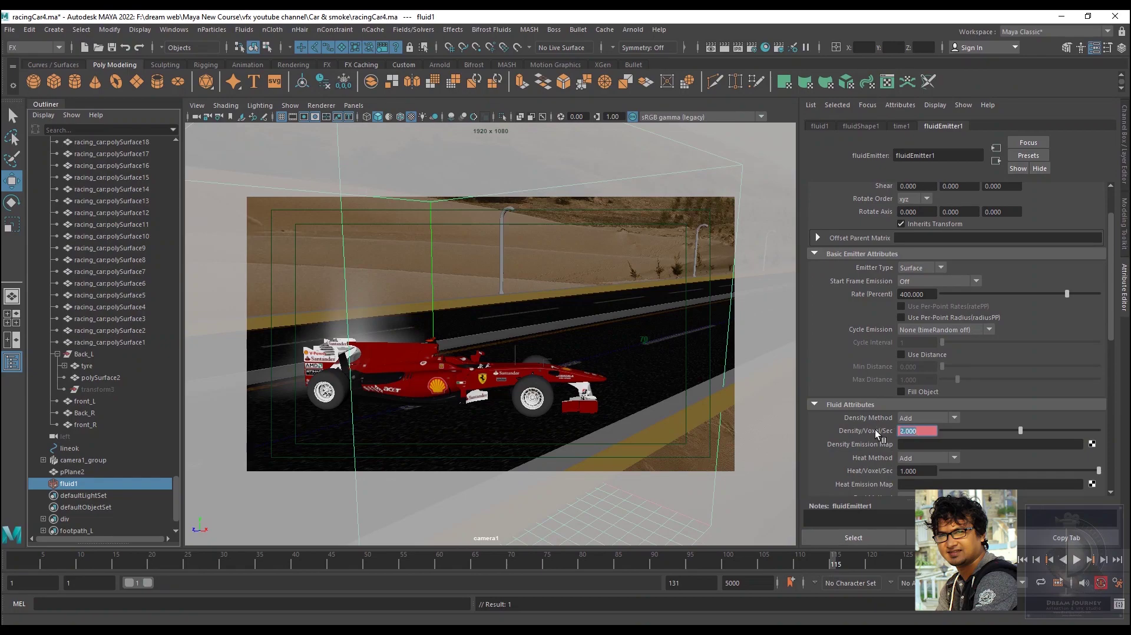
text(0)
key(Return)
right_click(860, 436)
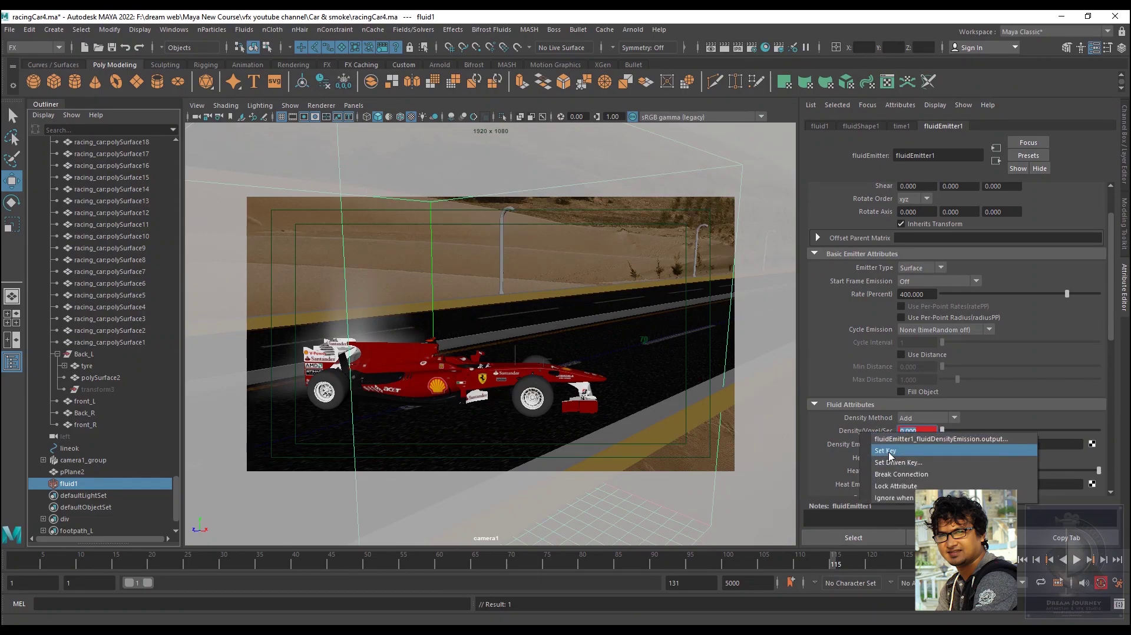
click(1030, 564)
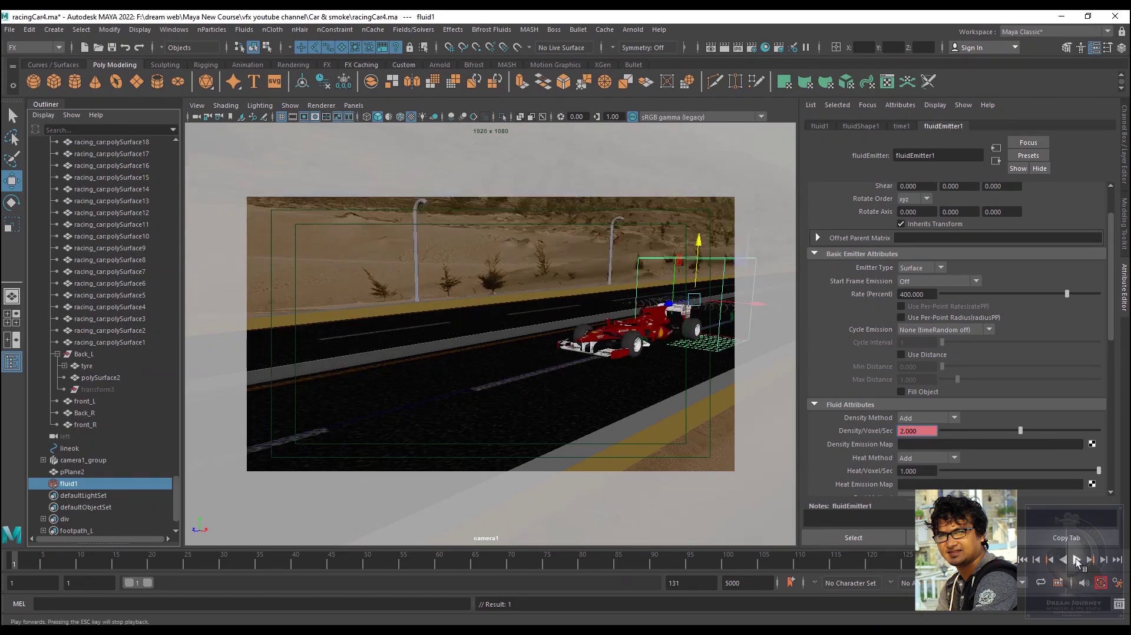
click(1077, 560)
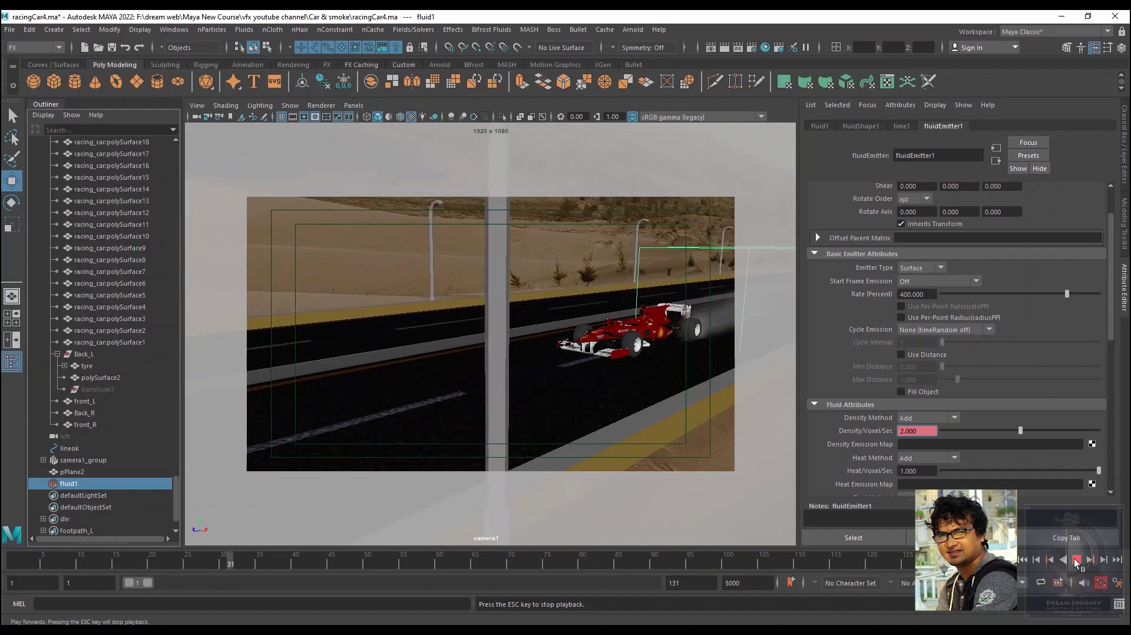
Change the playback end to frame 140, replay from frame 1, and save the scene
click(1076, 561)
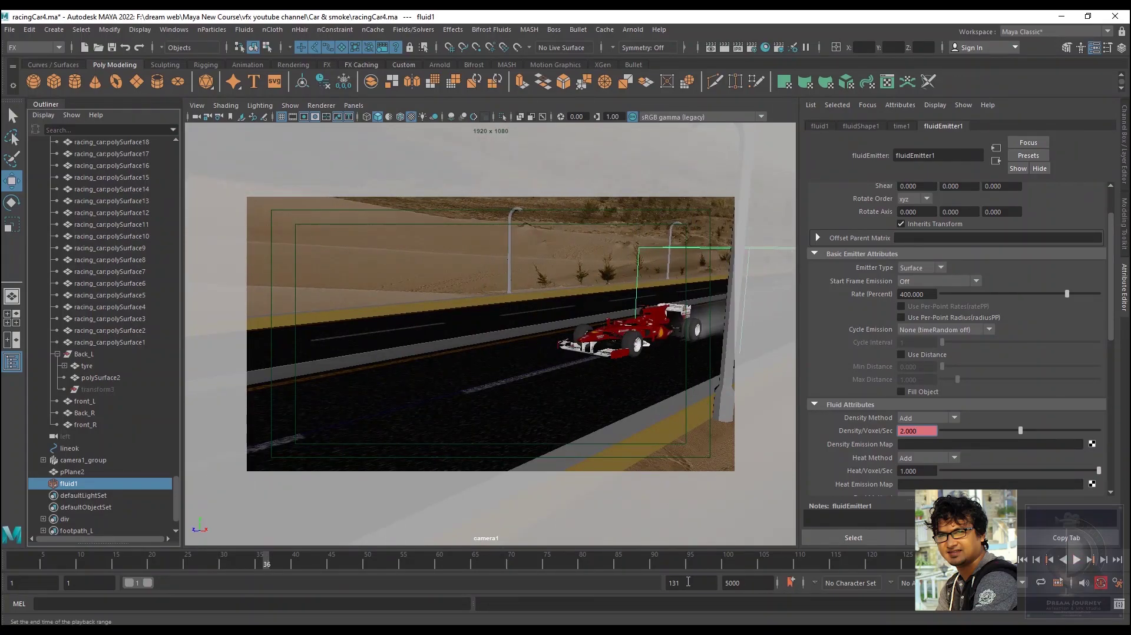
text(140)
key(Return)
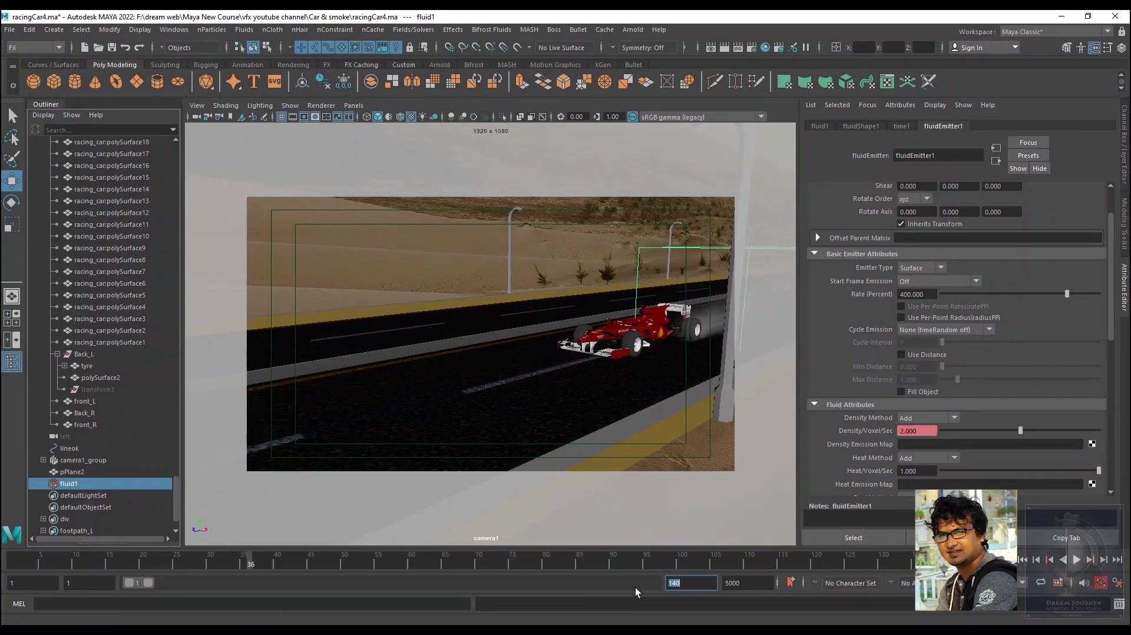
click(1024, 561)
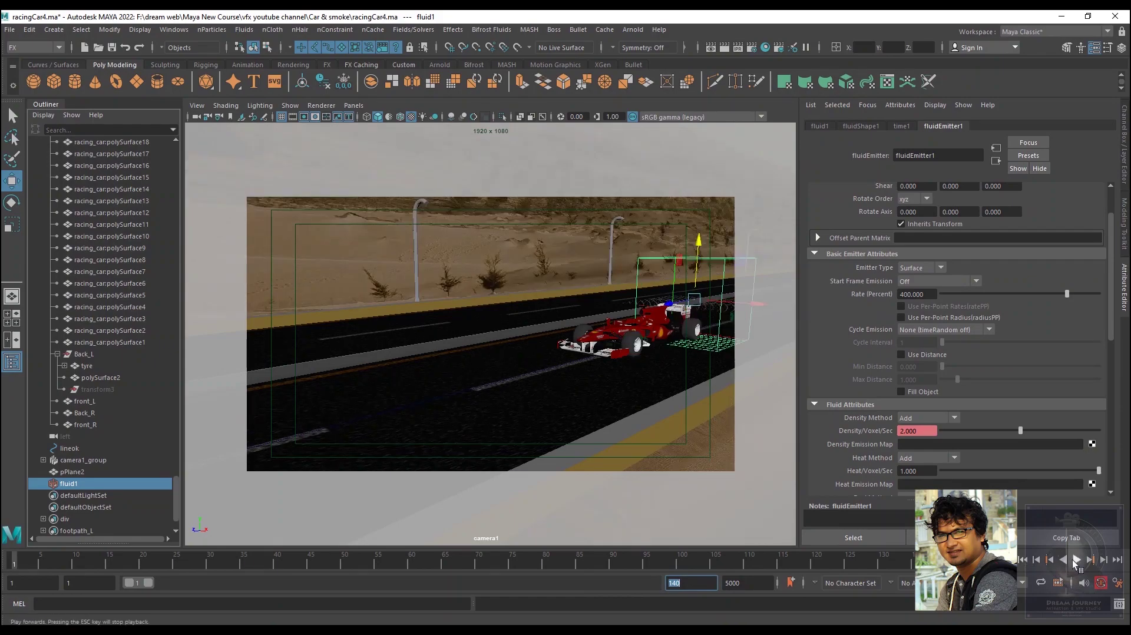
click(1076, 561)
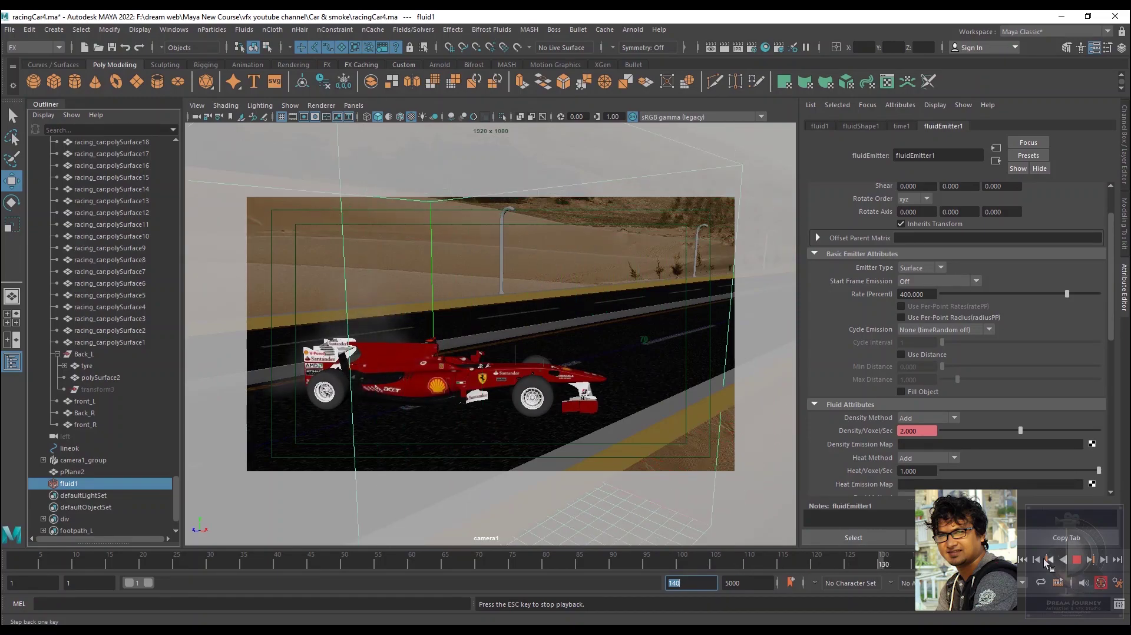
key(Escape)
key(ctrl+s)
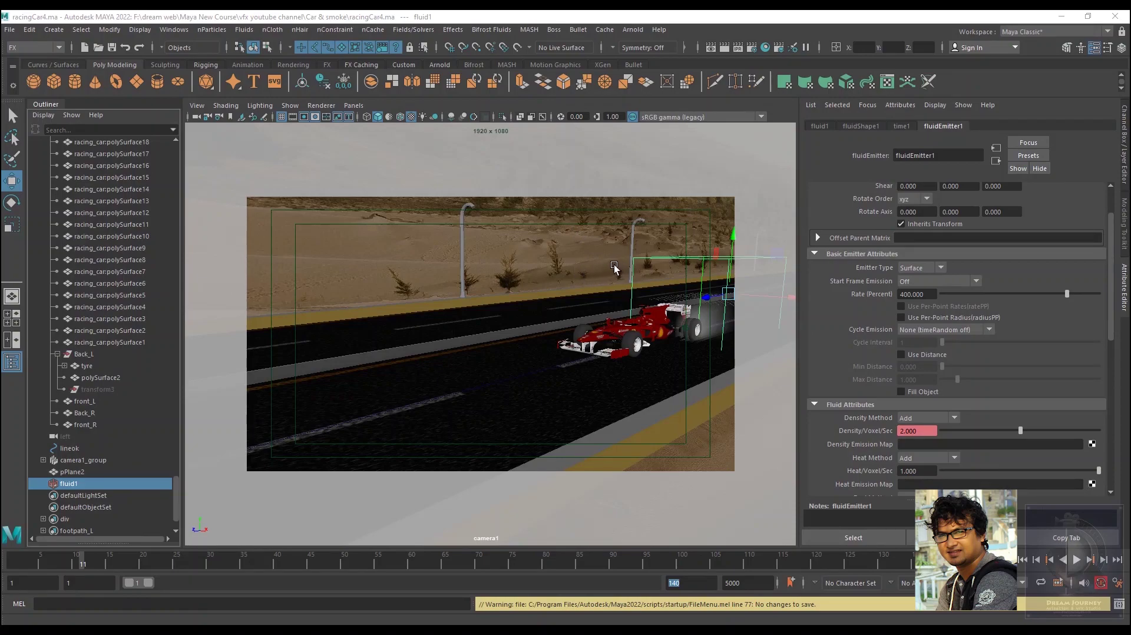
click(69, 485)
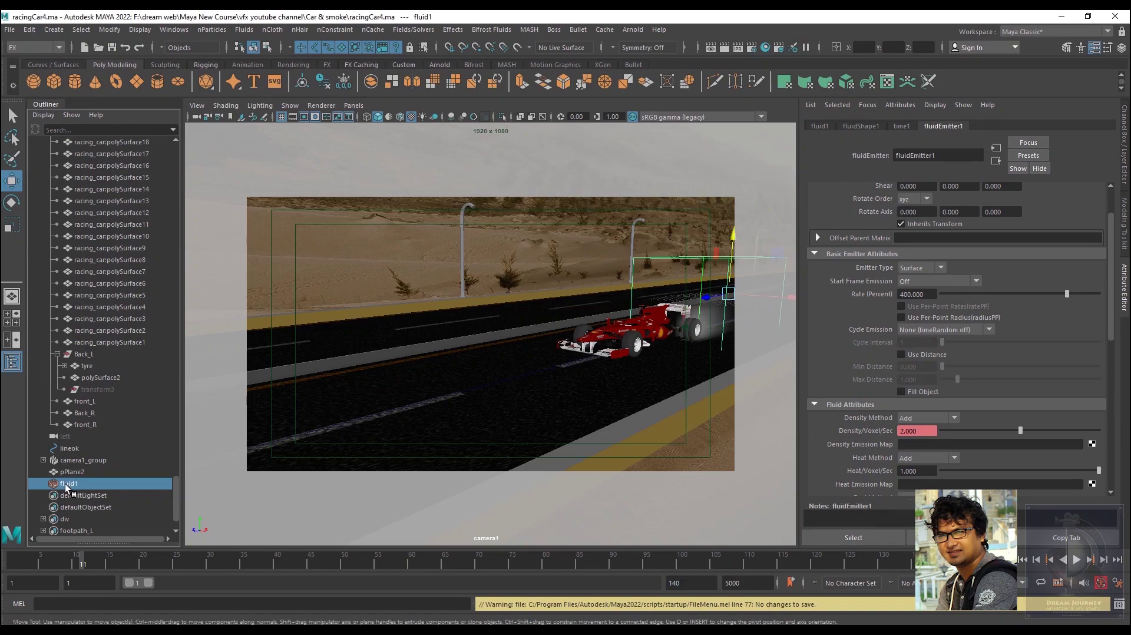
Add the road plane pPlane1 to fluid1's selection, apply Fluids > Make Collide, and replay to check
click(445, 401)
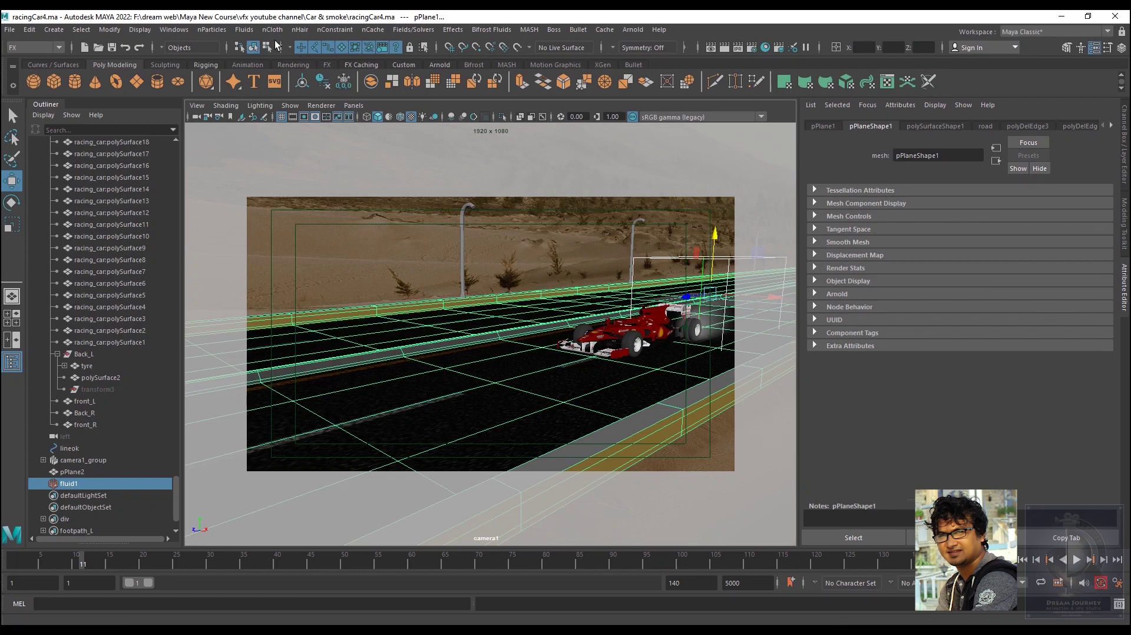
click(245, 30)
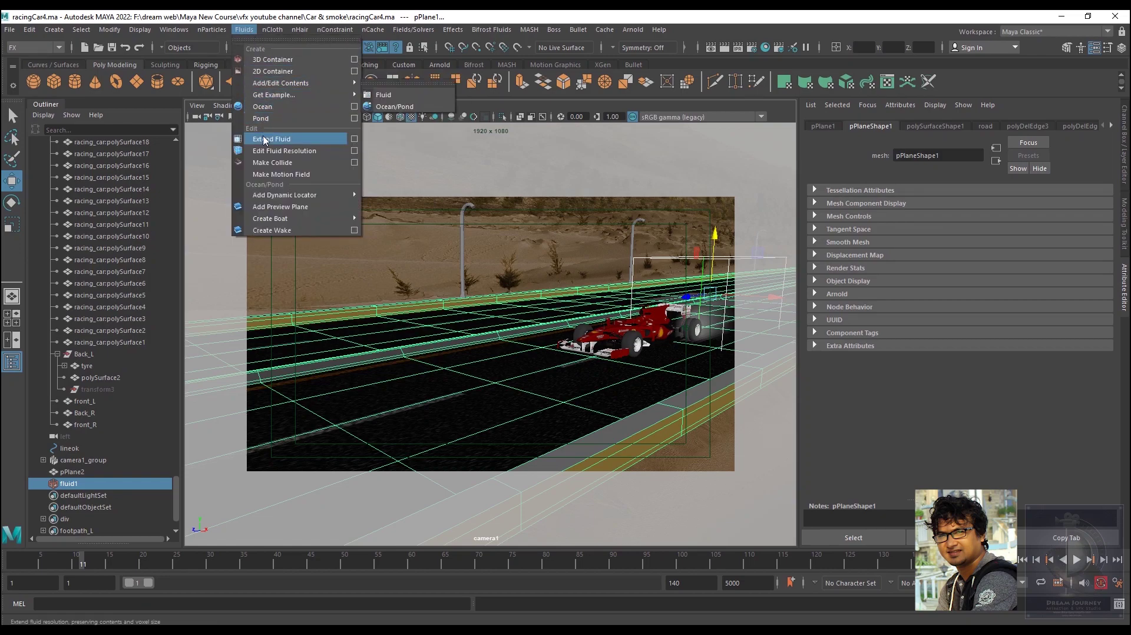
click(289, 167)
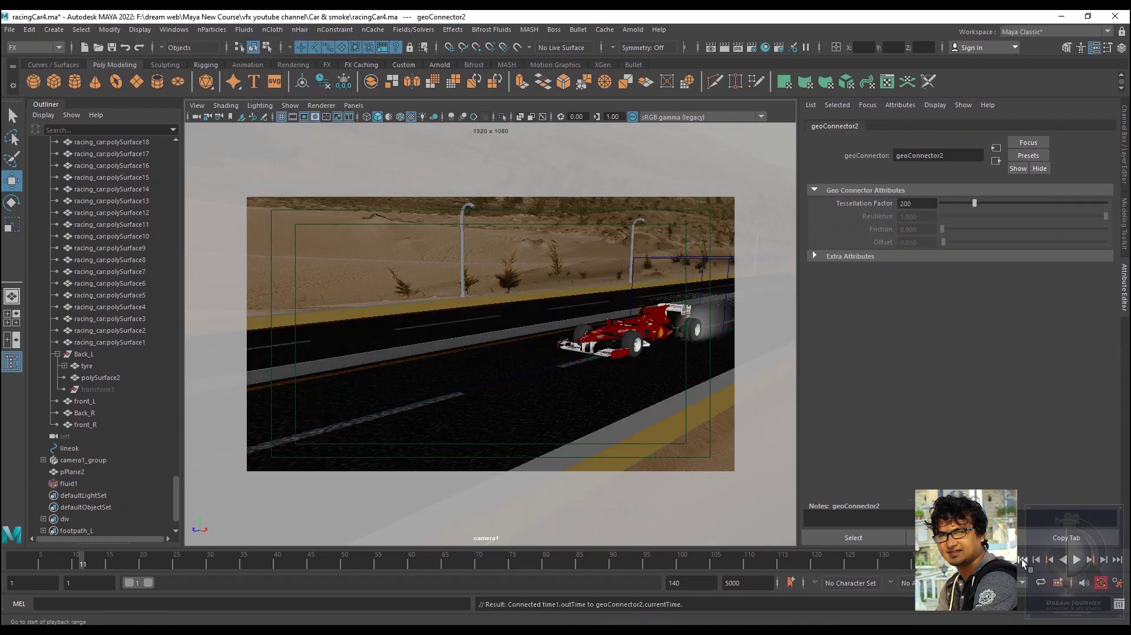
click(1081, 563)
click(1077, 561)
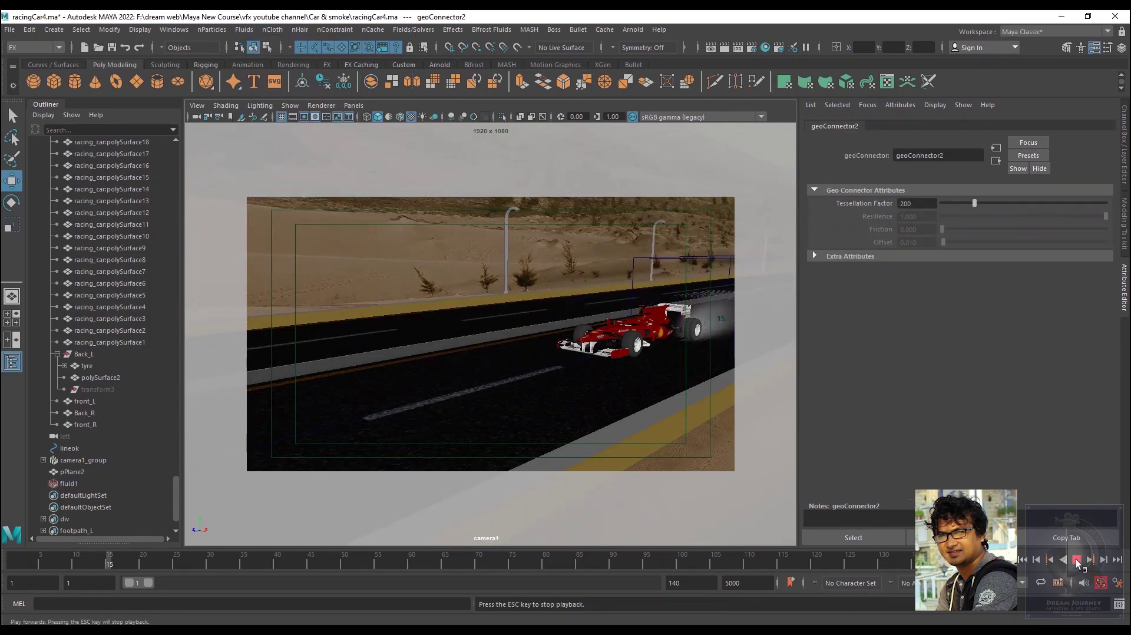